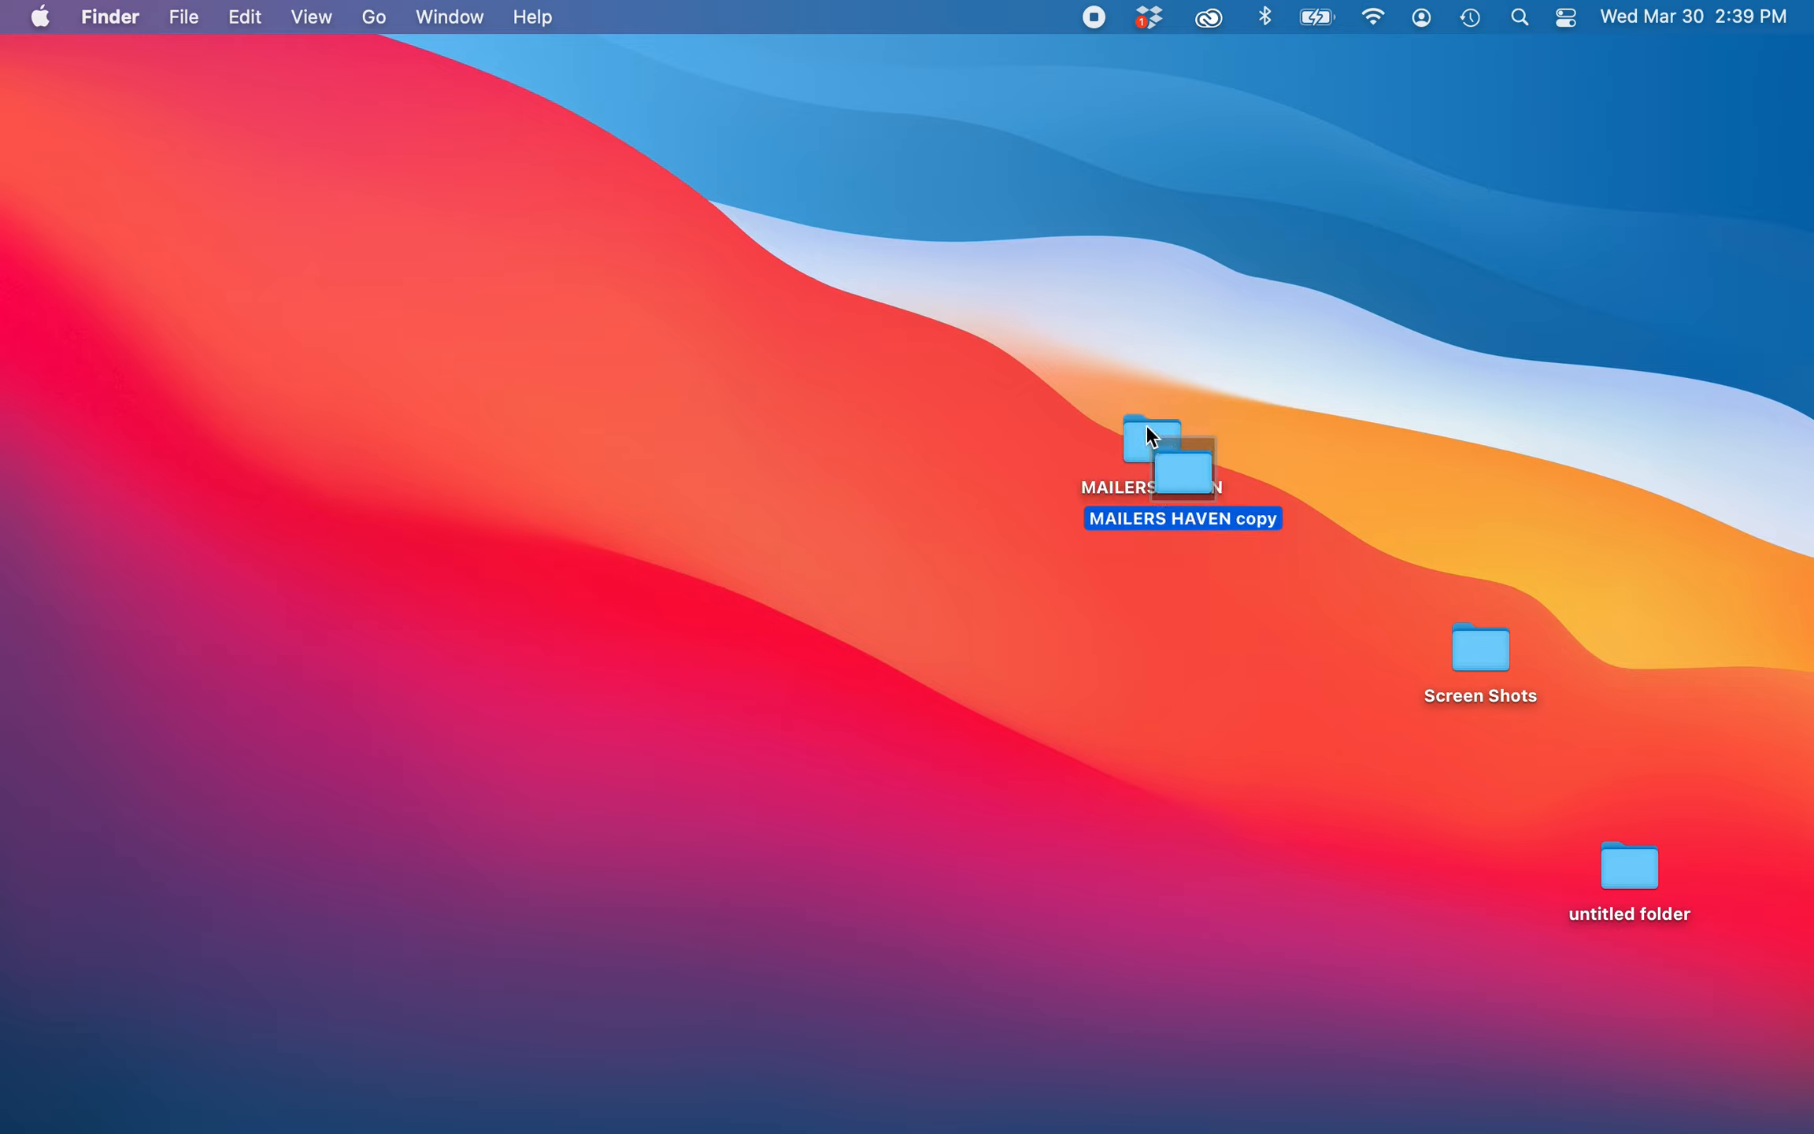
Separate the overlapping MAILERS HAVEN and MAILERS HAVEN copy folders by moving both to clear spots on the desktop.
drag(1151, 435, 1621, 127)
click(1651, 217)
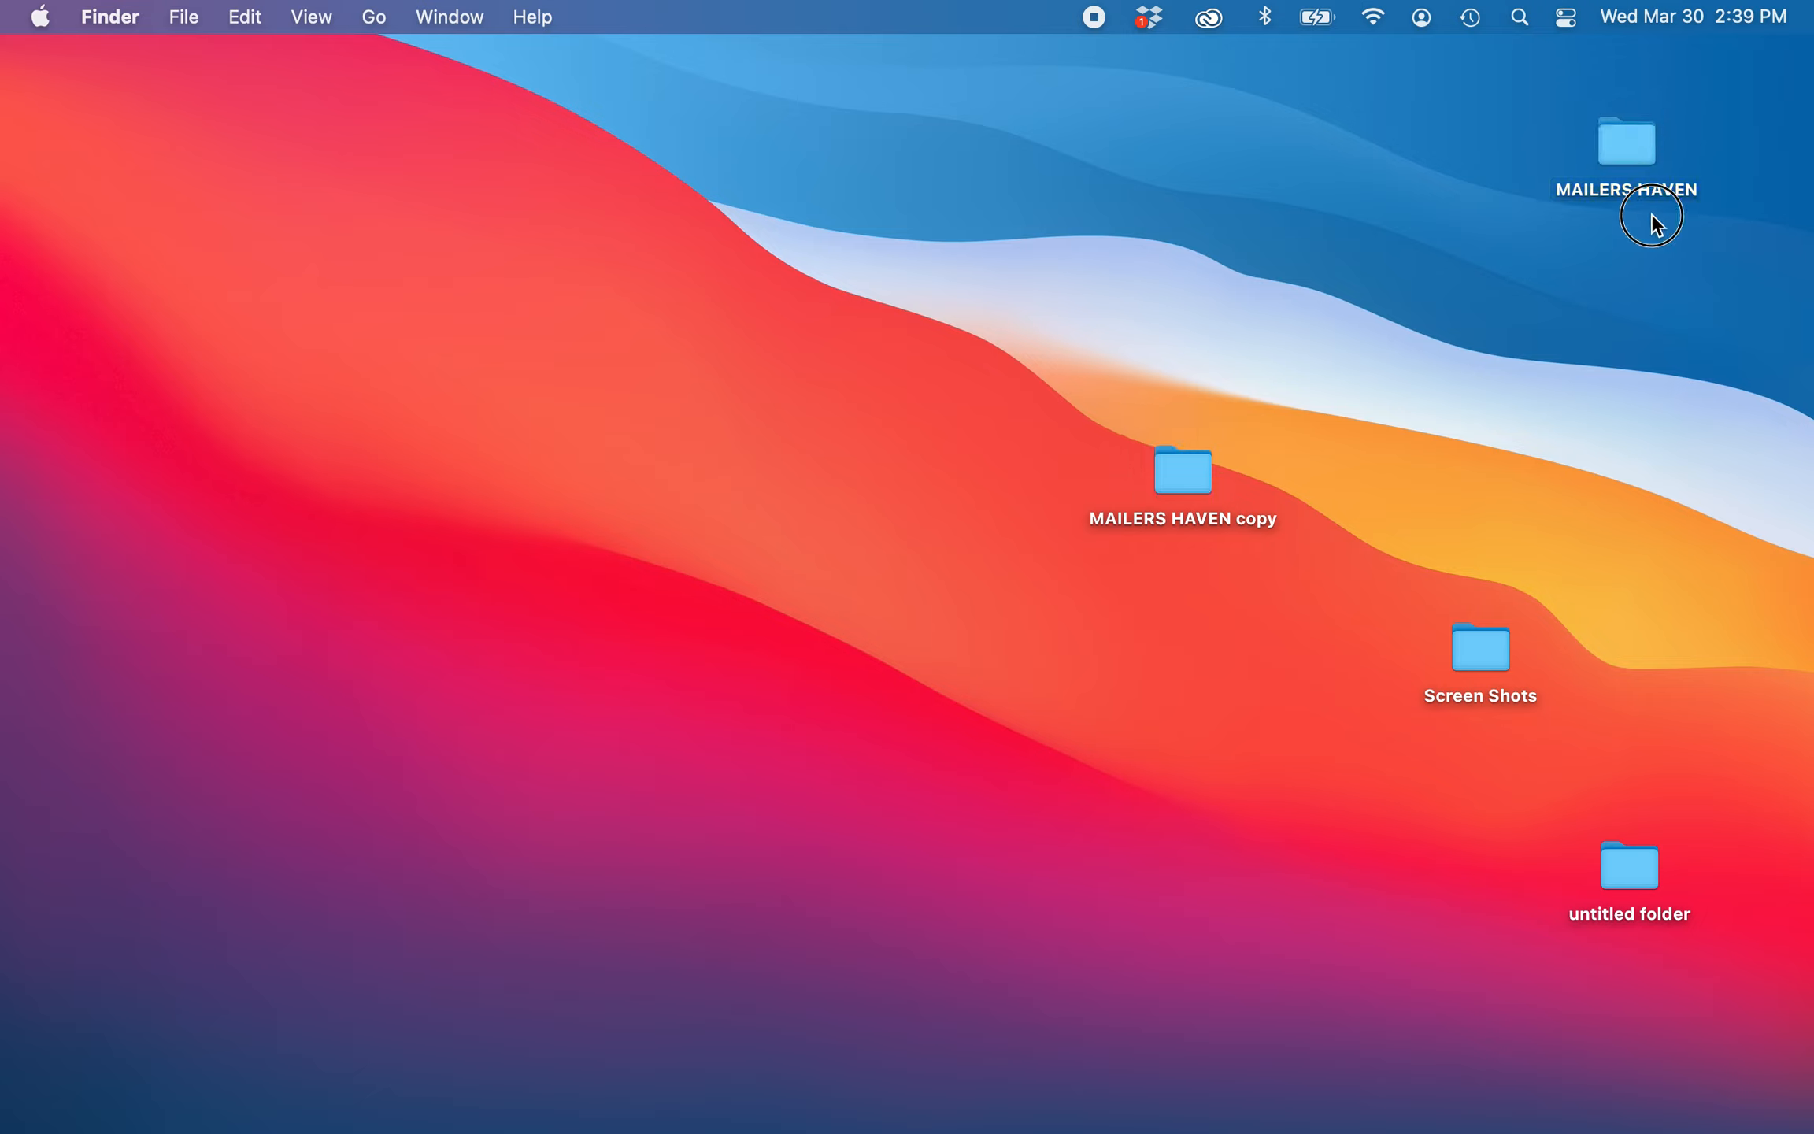
drag(1194, 459, 1484, 346)
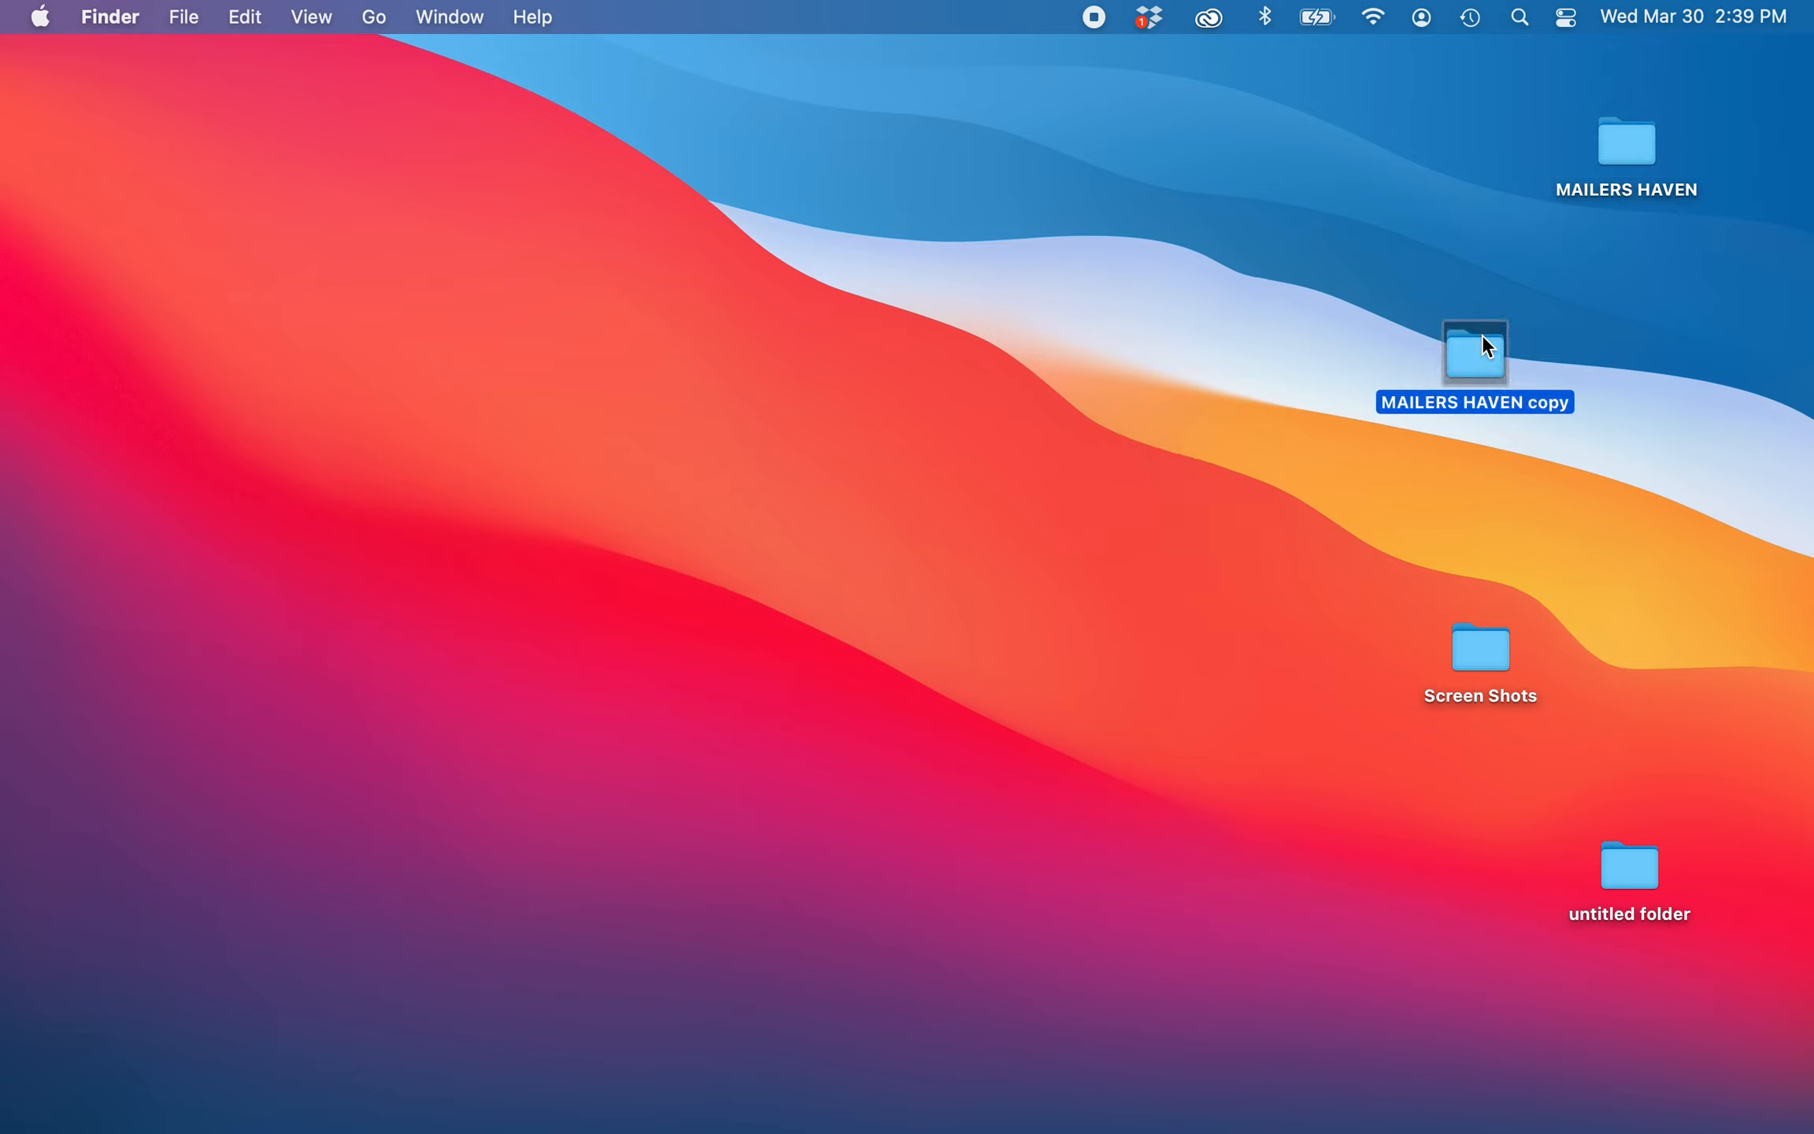
click(1484, 498)
Open Automator and create a new document of type Workflow.
key(cmd+space)
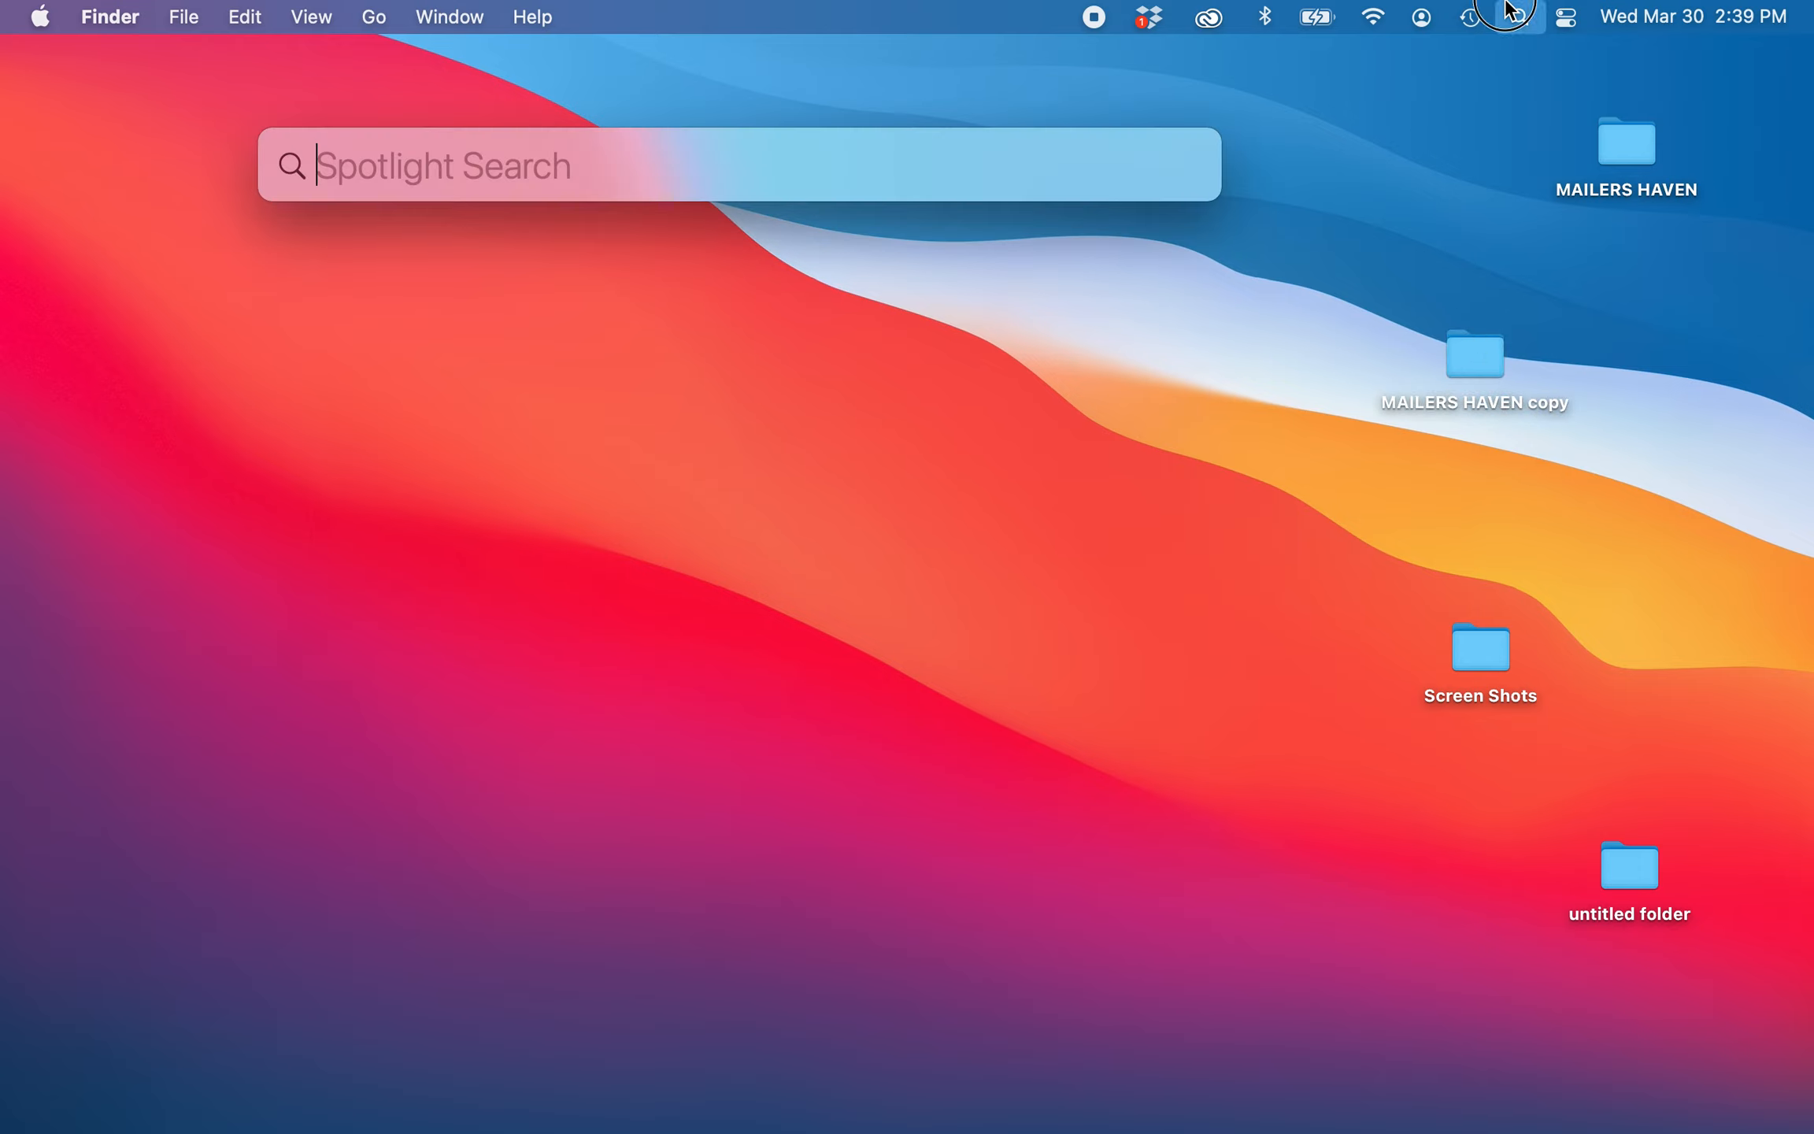
text(automator)
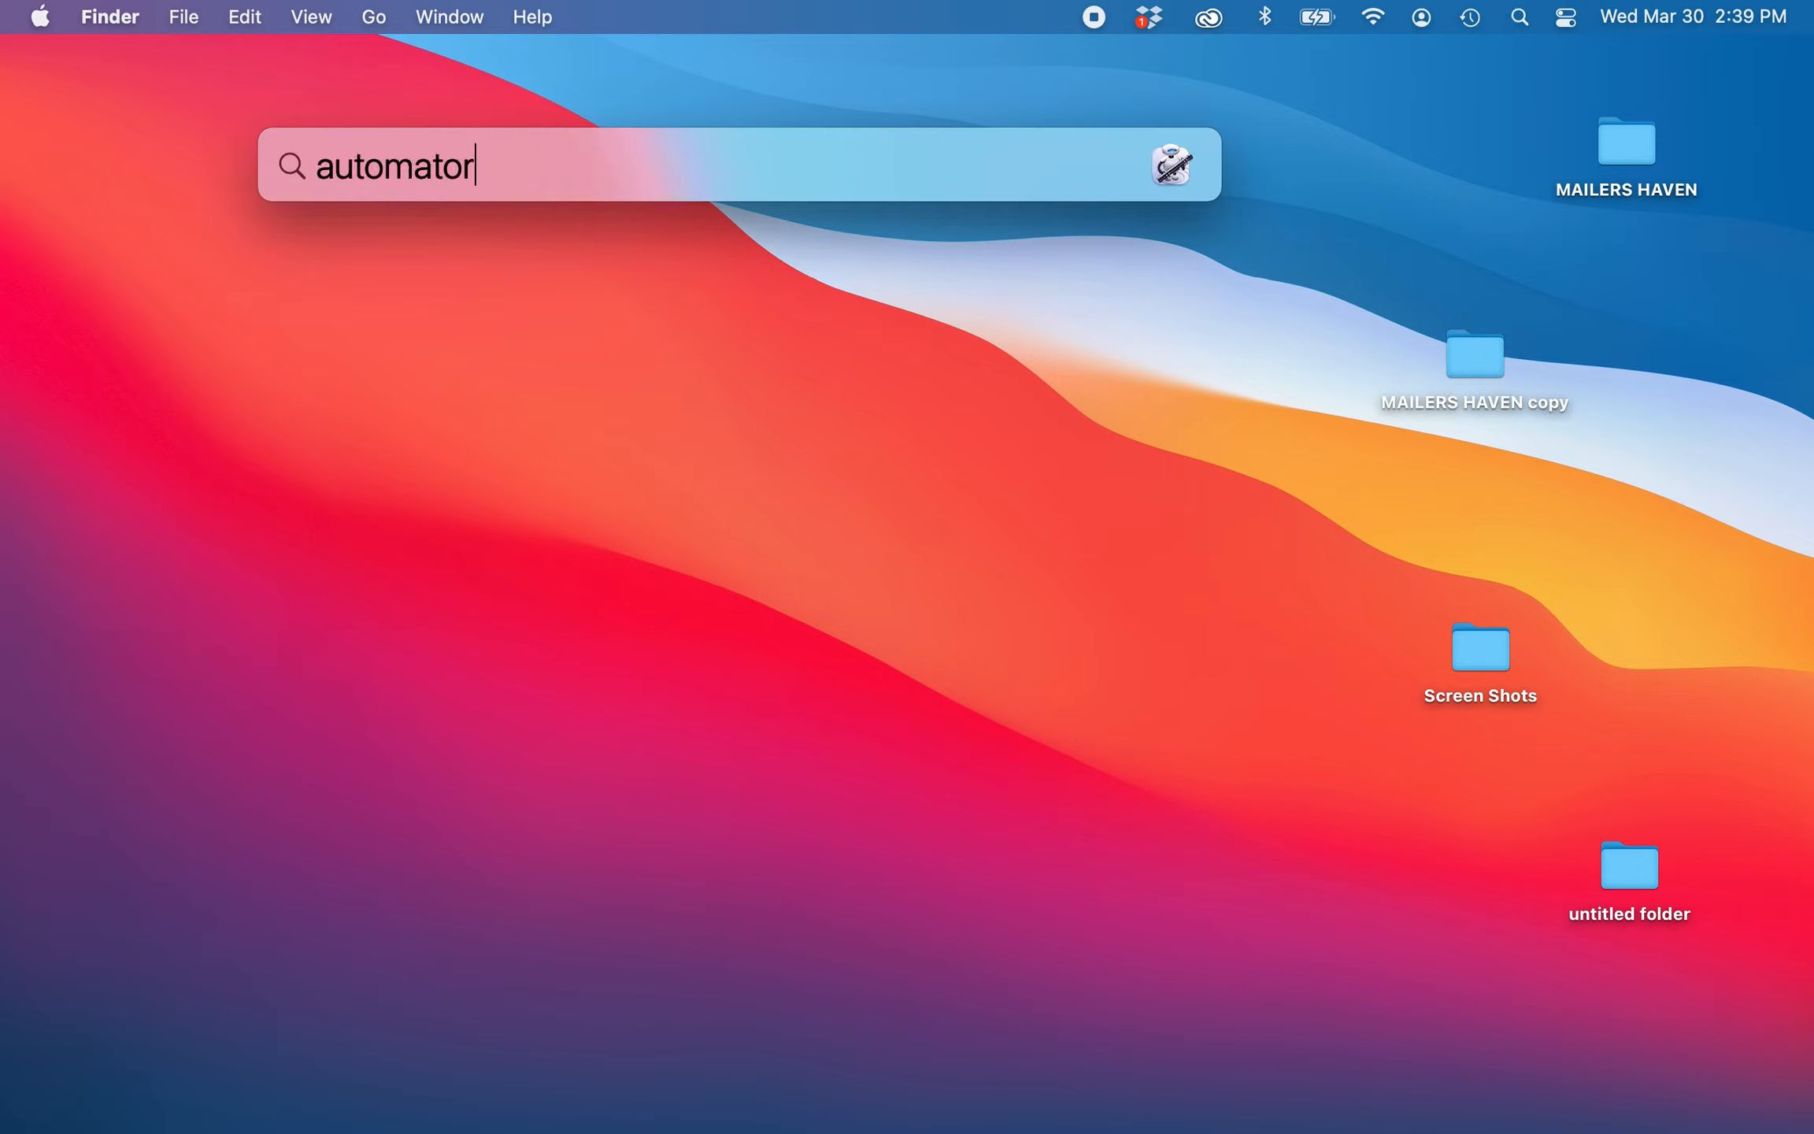
key(Return)
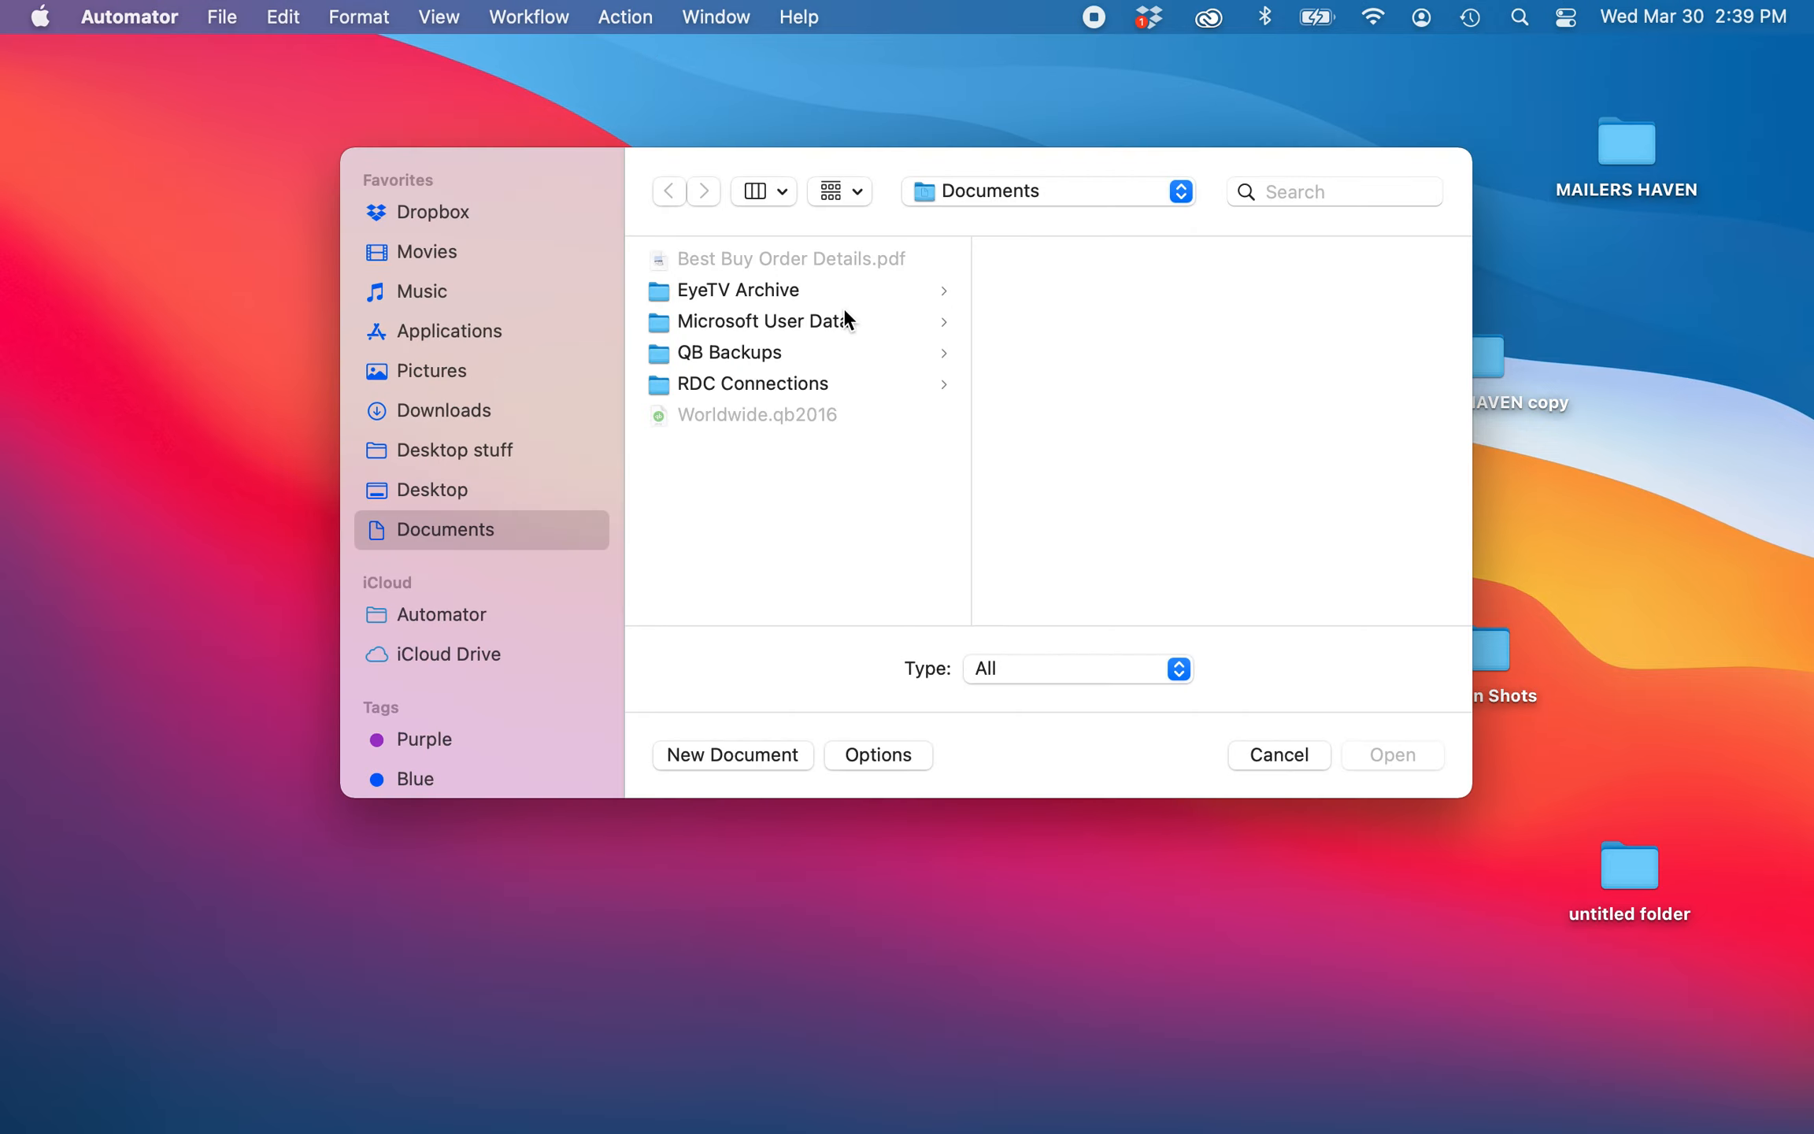
click(761, 755)
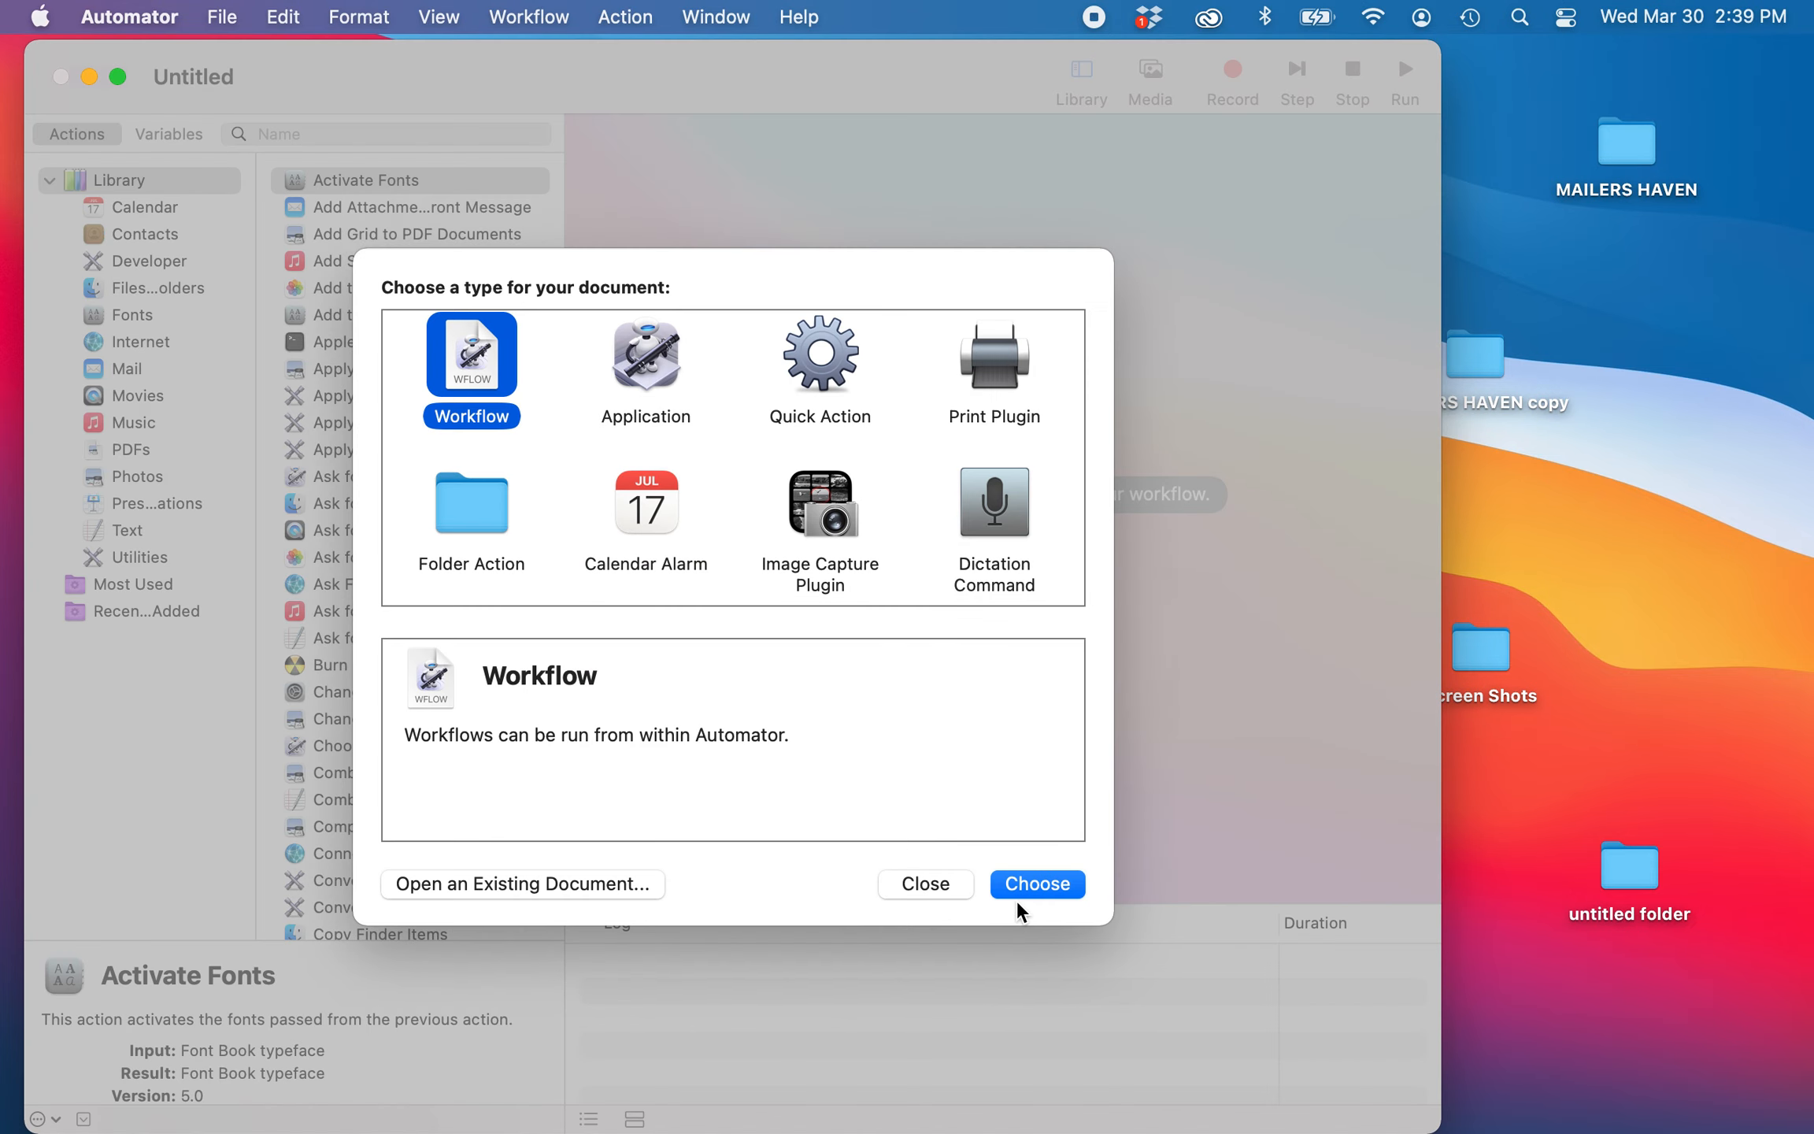
click(1037, 883)
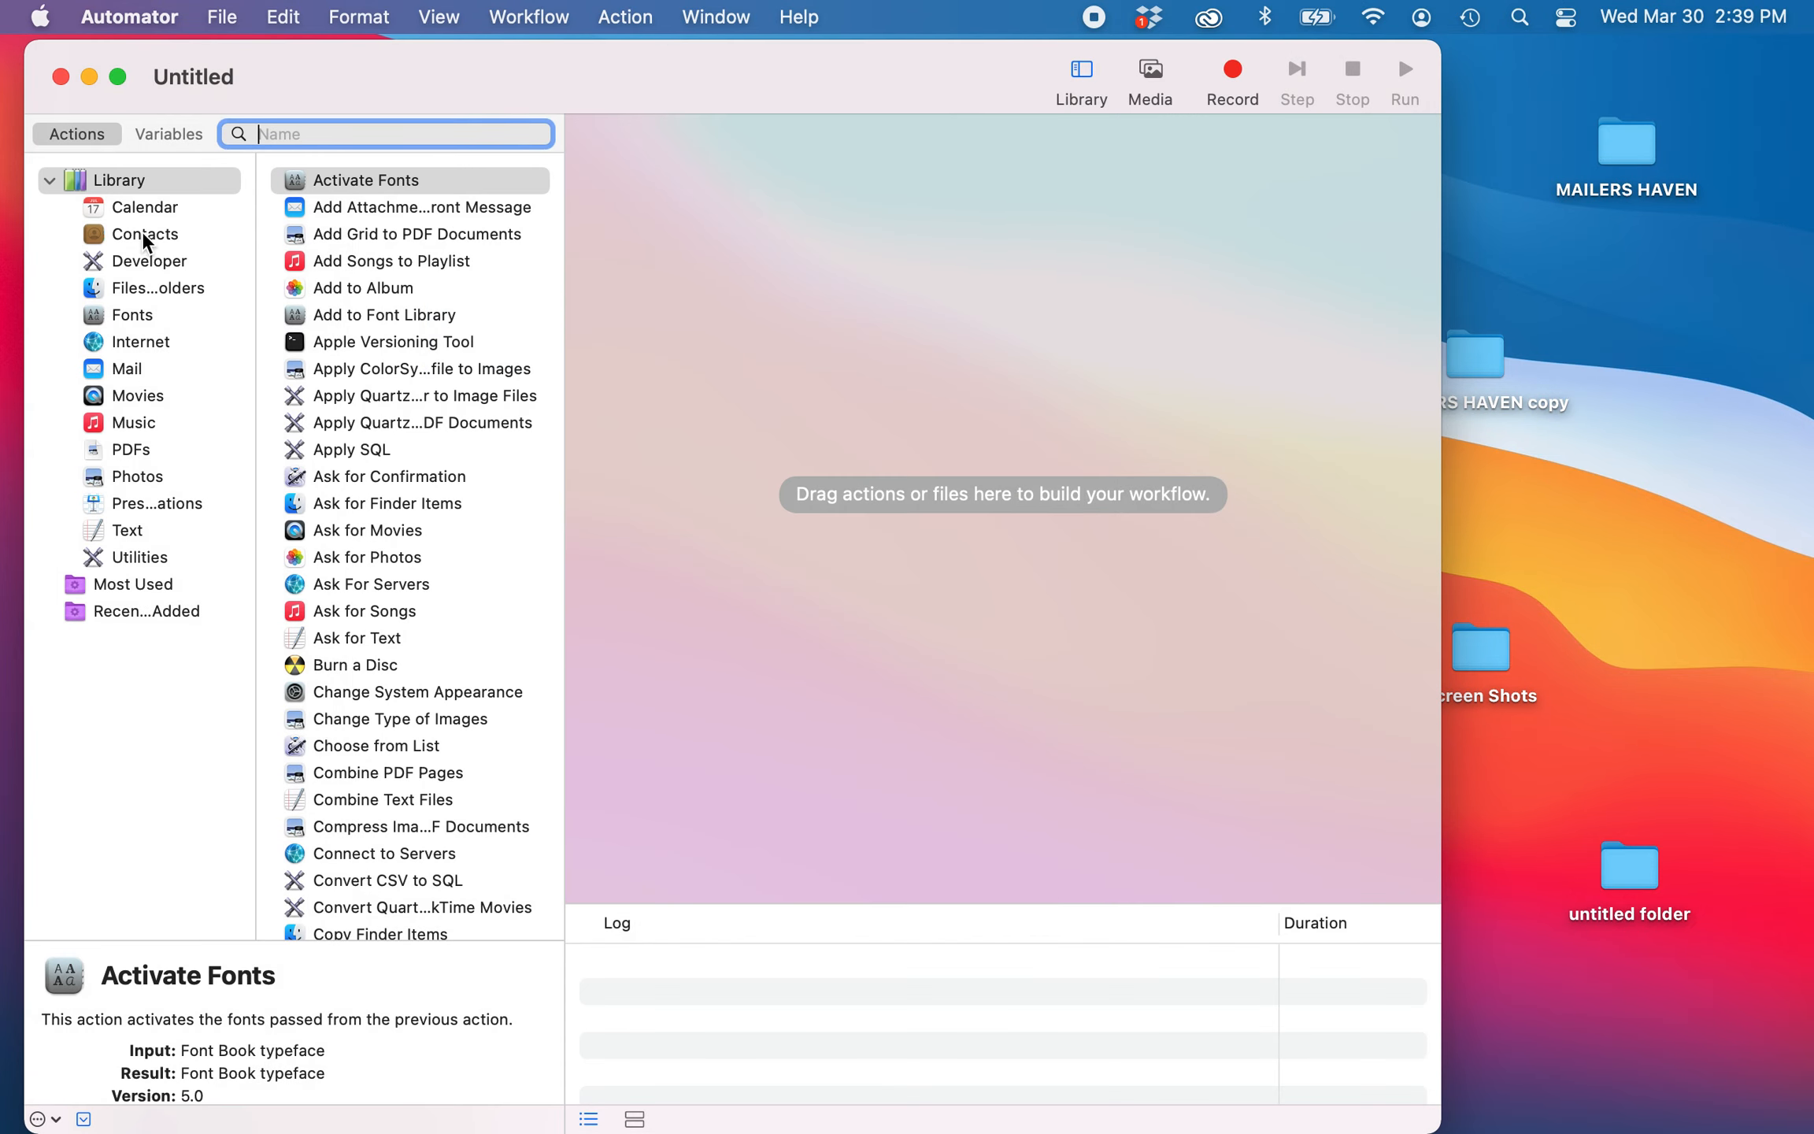
Show the Files & Folders actions and add all photos from the MAILERS HAVEN copy folder to the empty workflow.
click(138, 289)
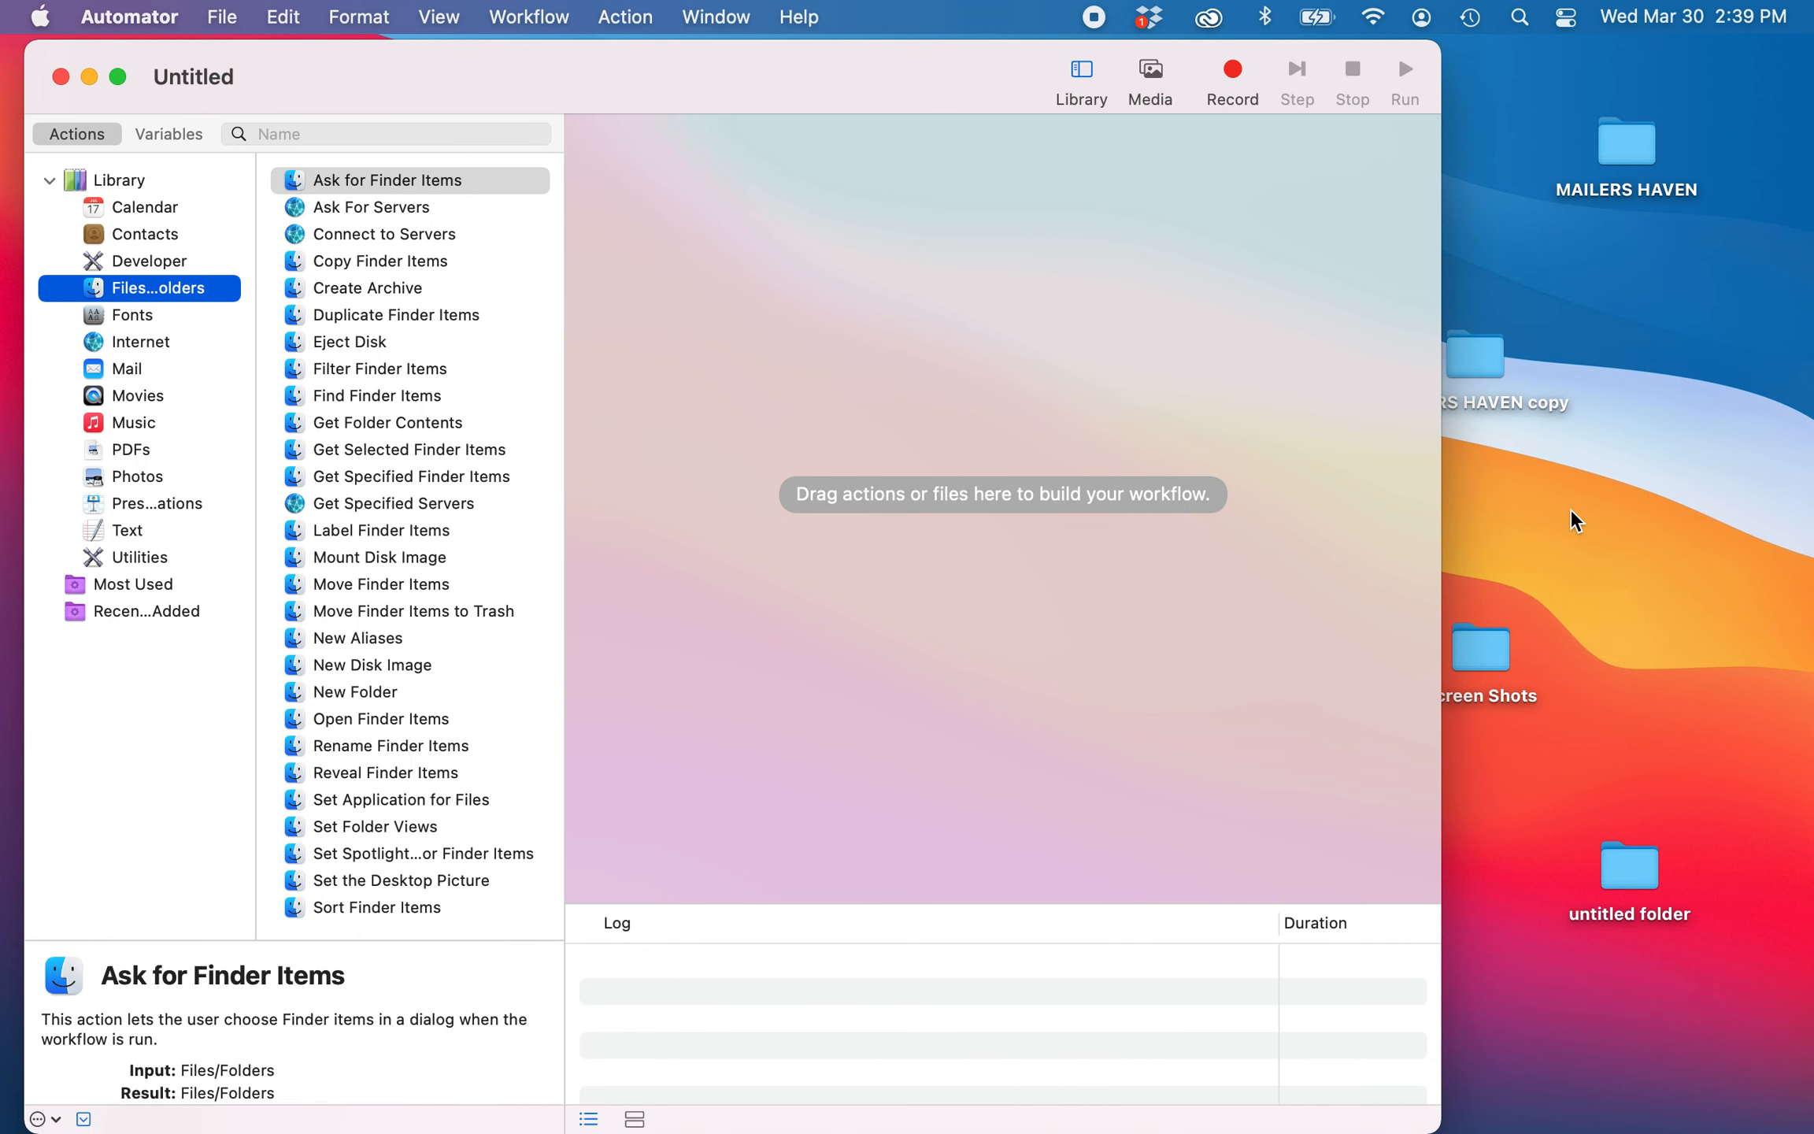
drag(1482, 358, 1616, 385)
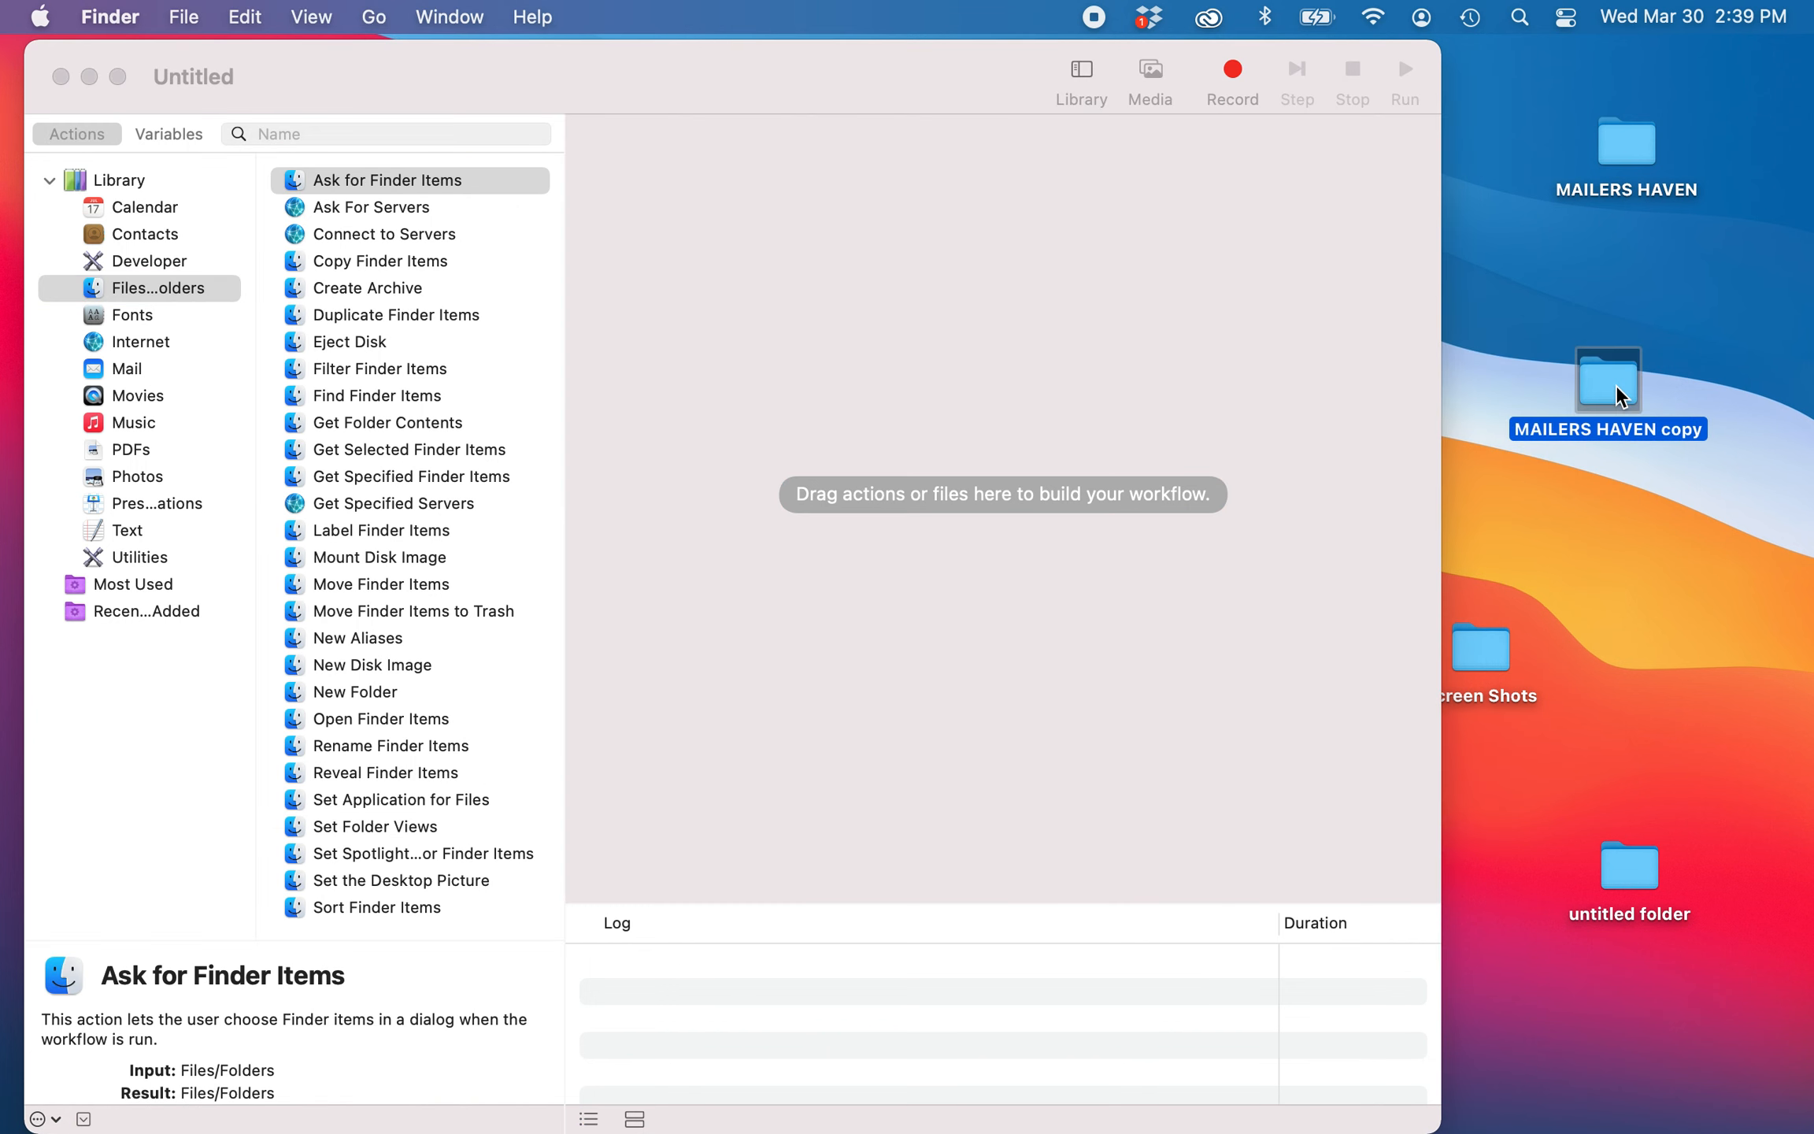
double_click(1615, 384)
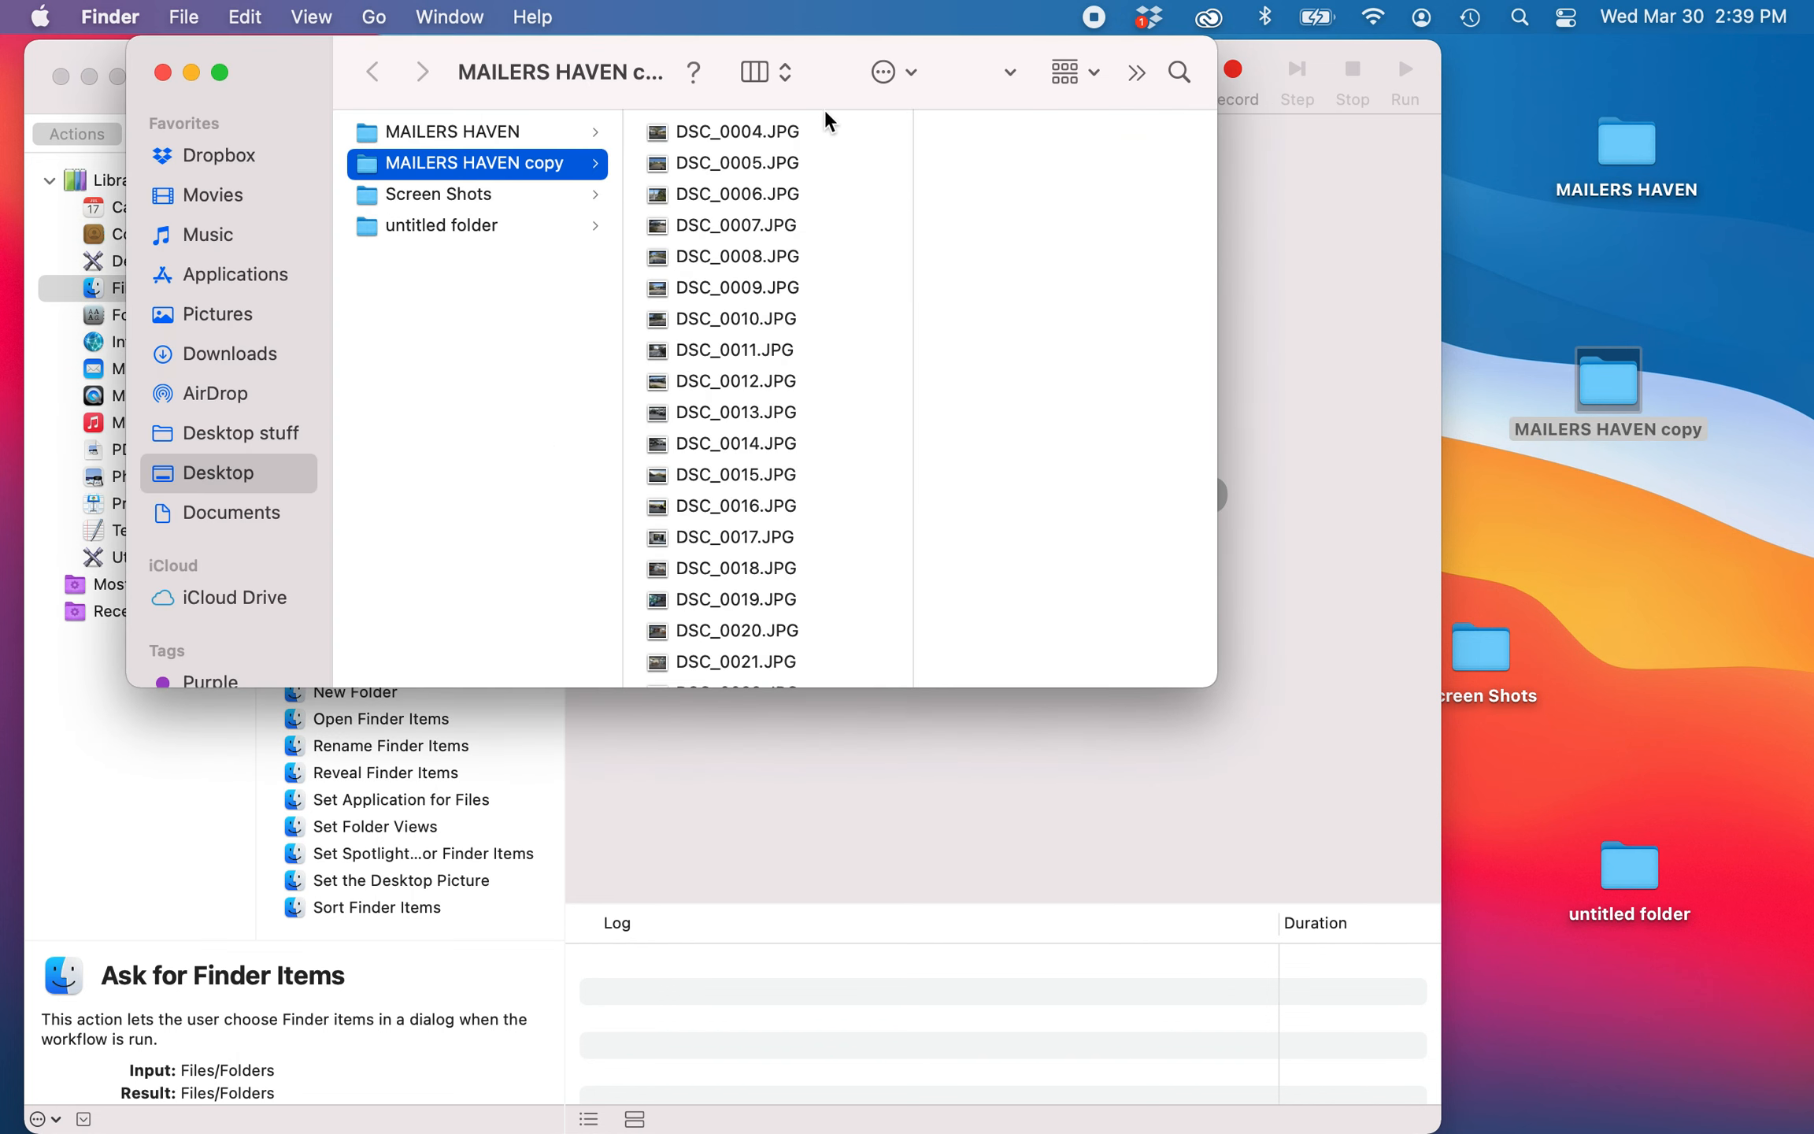
click(830, 140)
key(super+a)
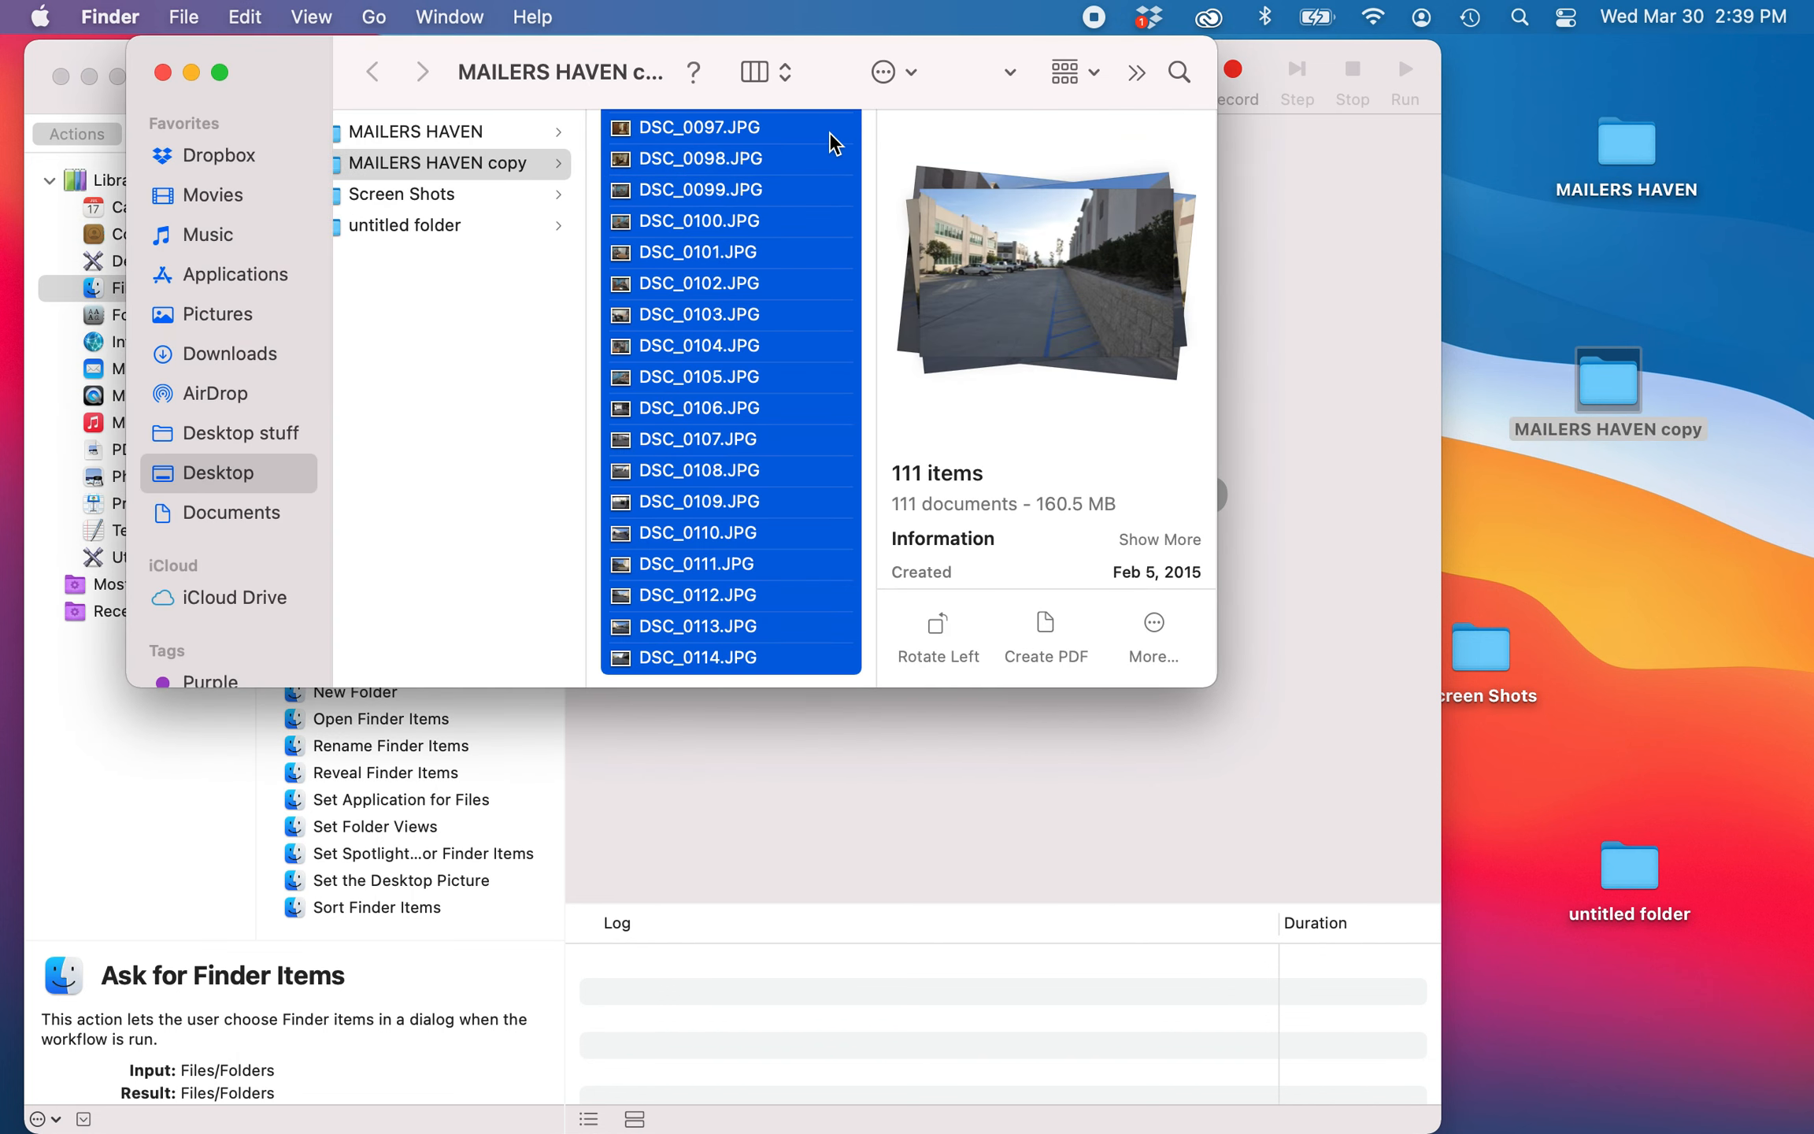
drag(829, 132, 1330, 401)
click(1050, 779)
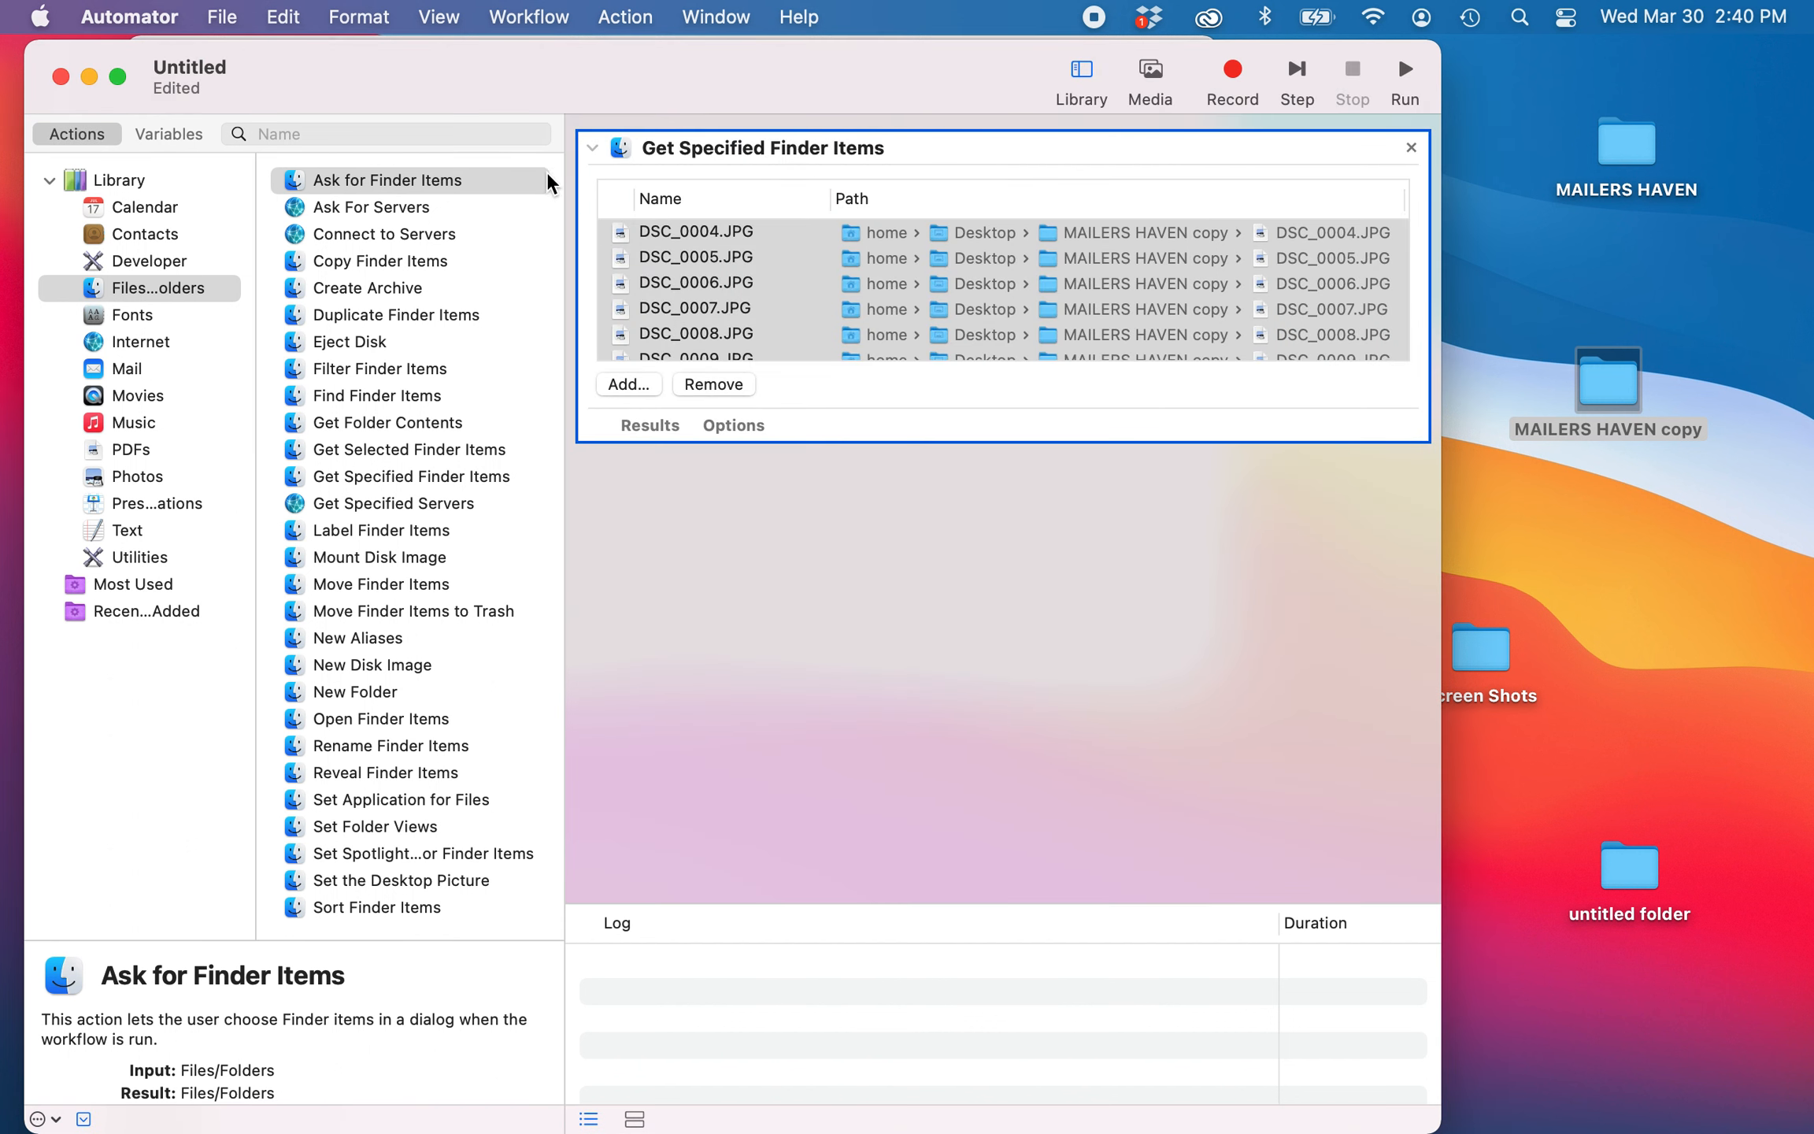
Add a Rename Finder Items action without a Copy Finder Items action, and set it to Make Sequential.
click(414, 746)
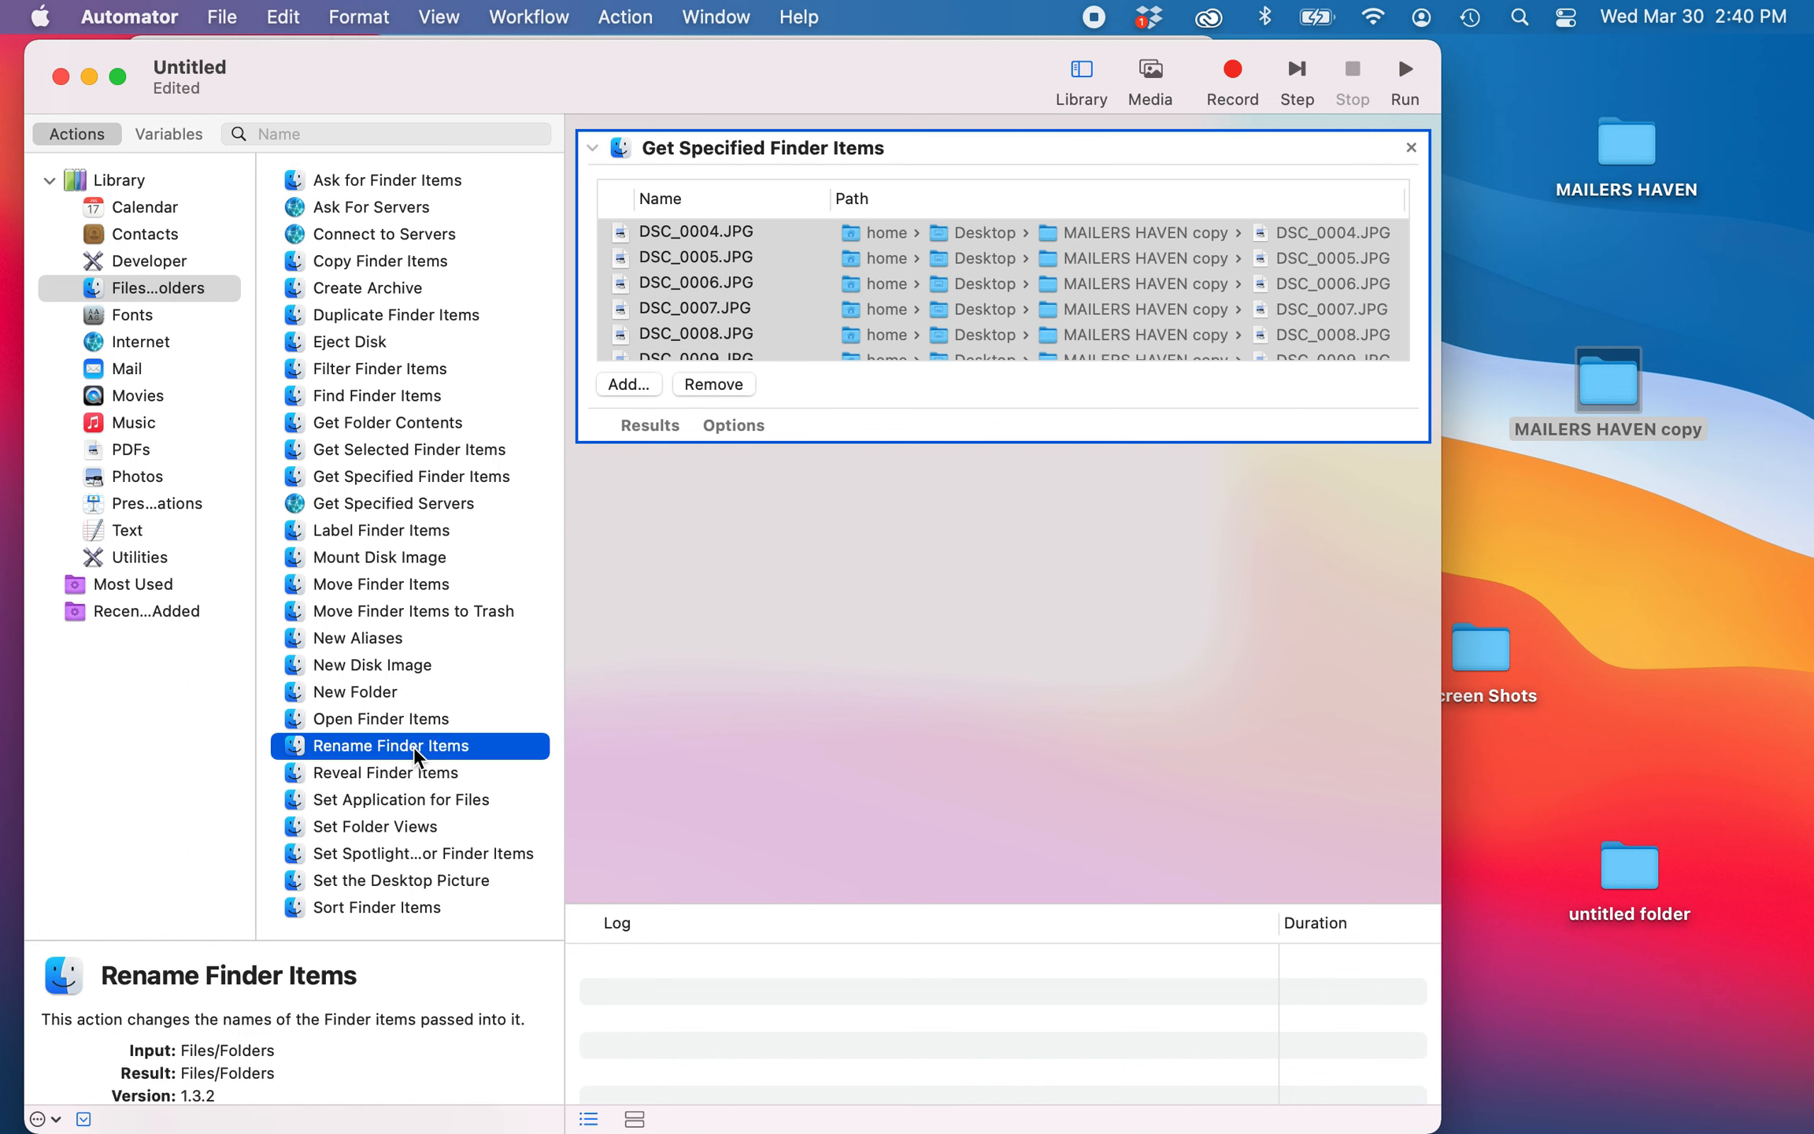
double_click(414, 747)
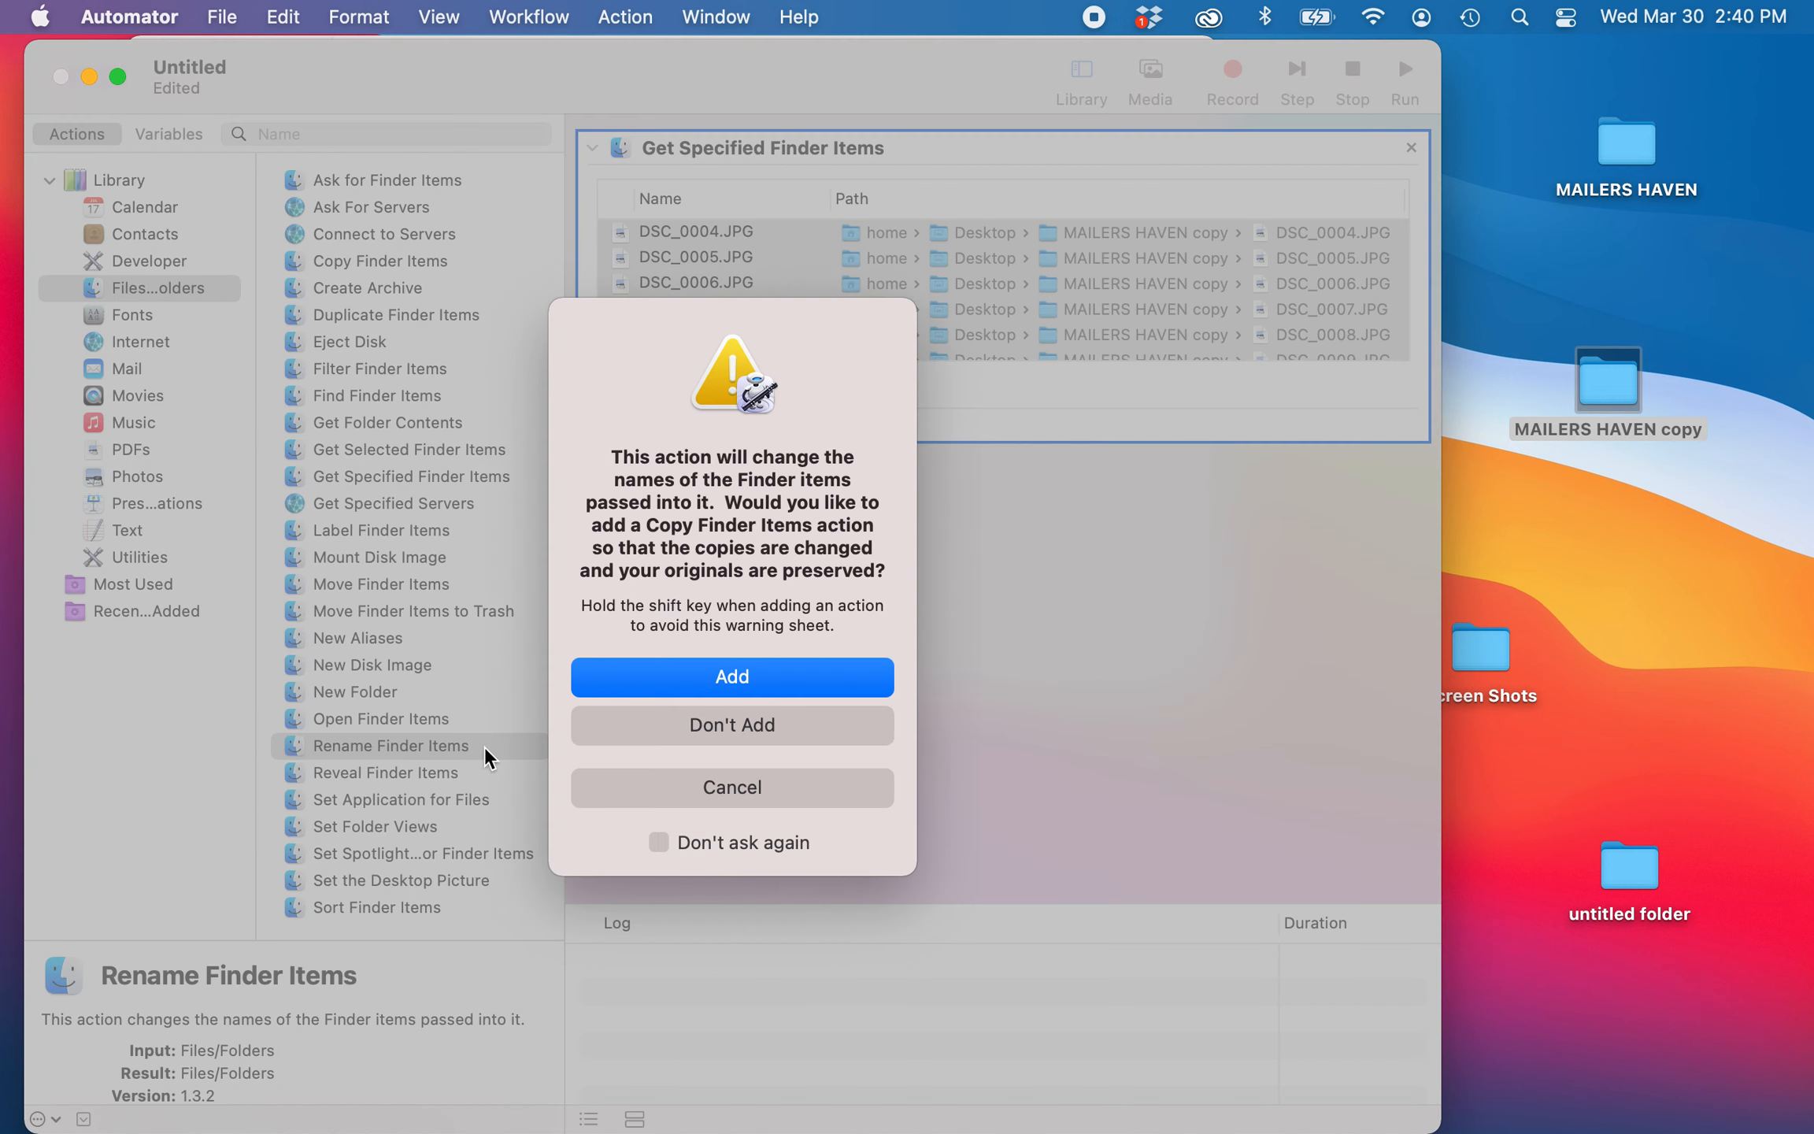
click(774, 721)
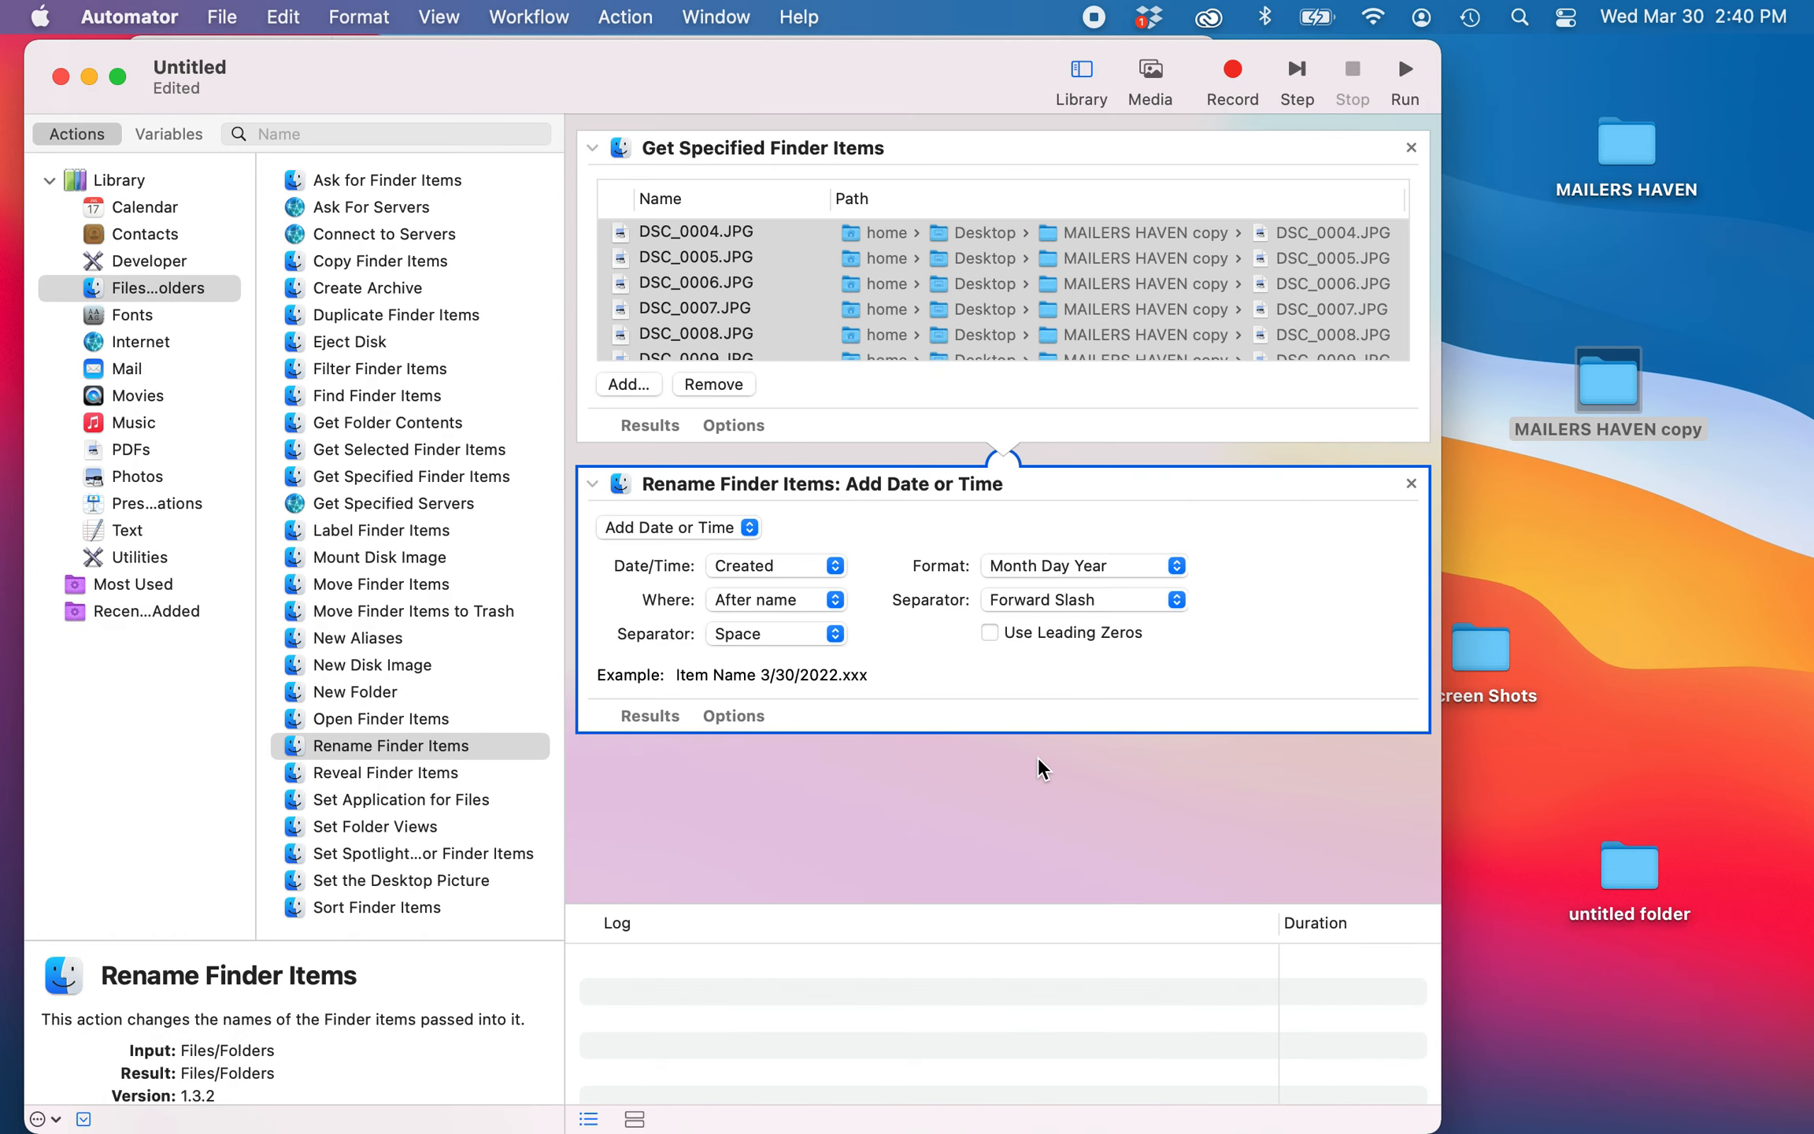
click(749, 525)
click(736, 614)
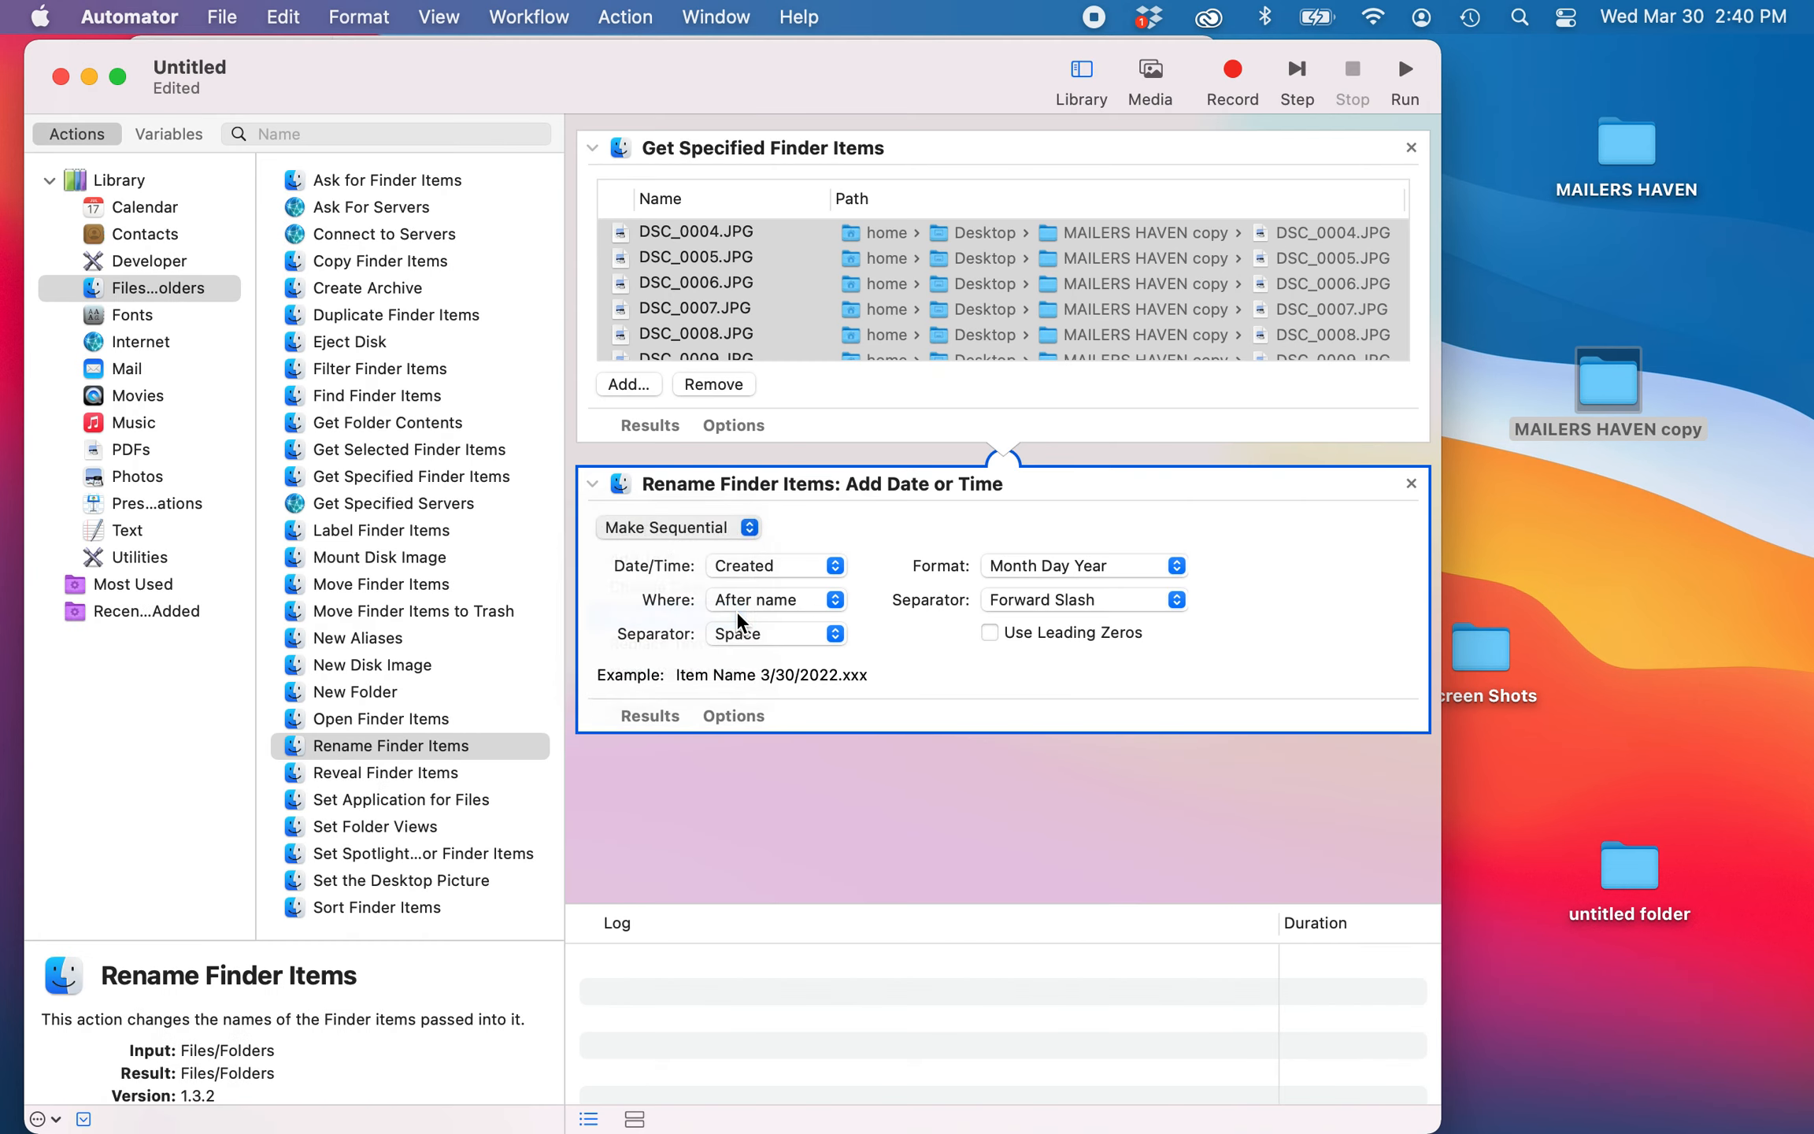
Configure the sequential renaming with the new name mh, an underscore separator, and all numbers 4 digits long.
click(932, 572)
click(1086, 563)
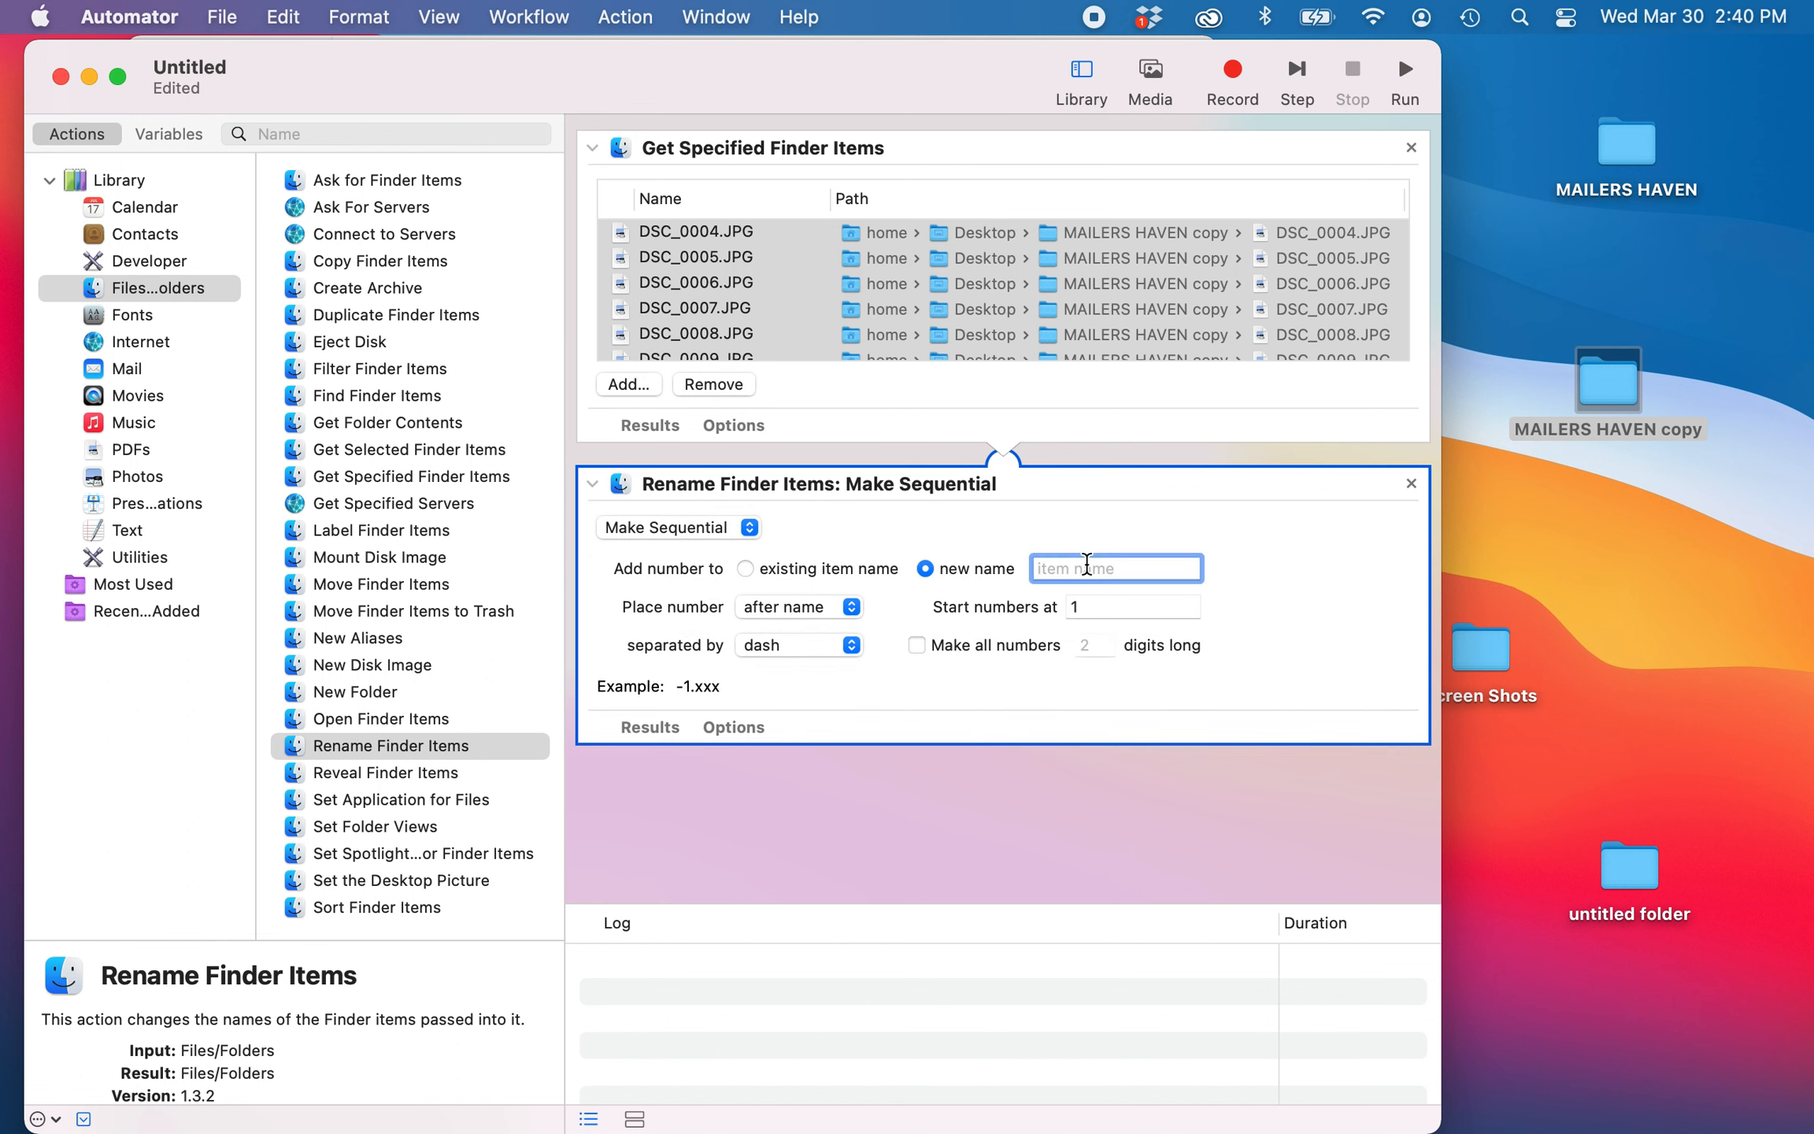
text(mh)
click(841, 640)
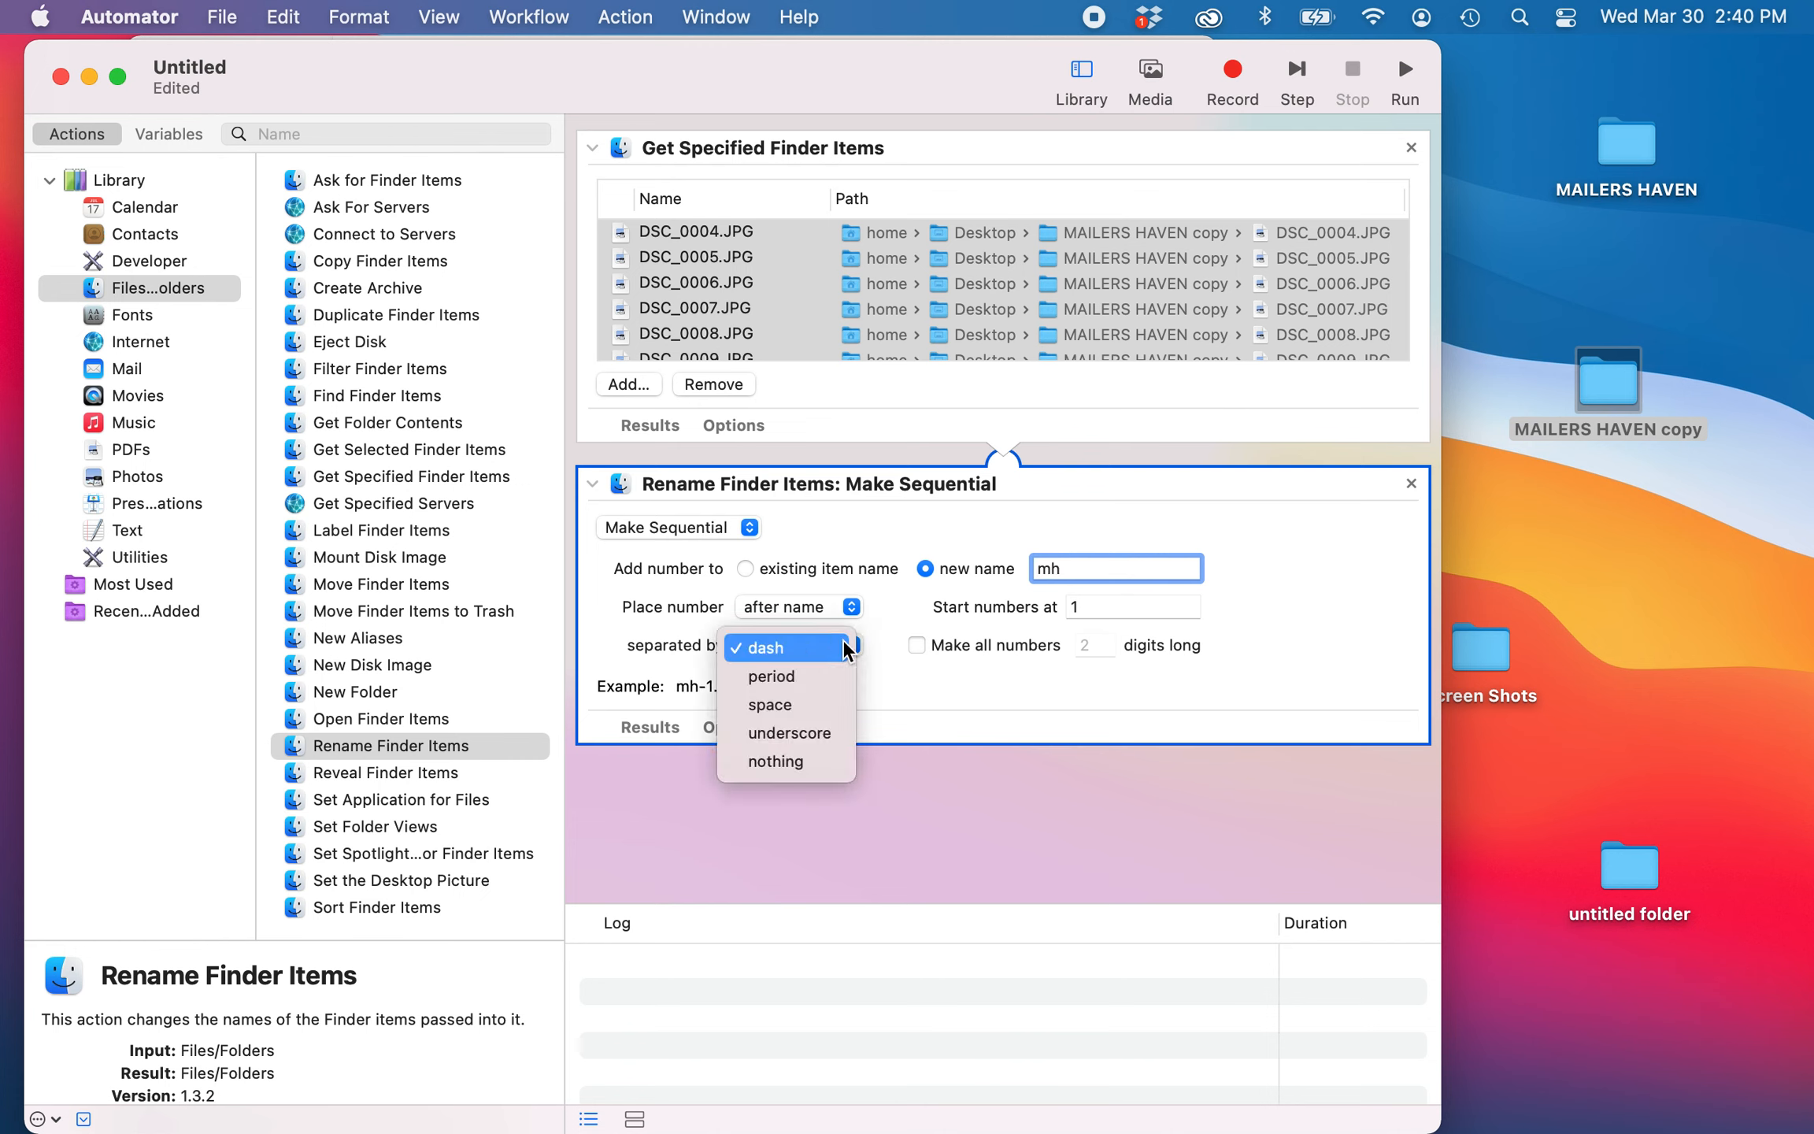
click(829, 731)
click(916, 642)
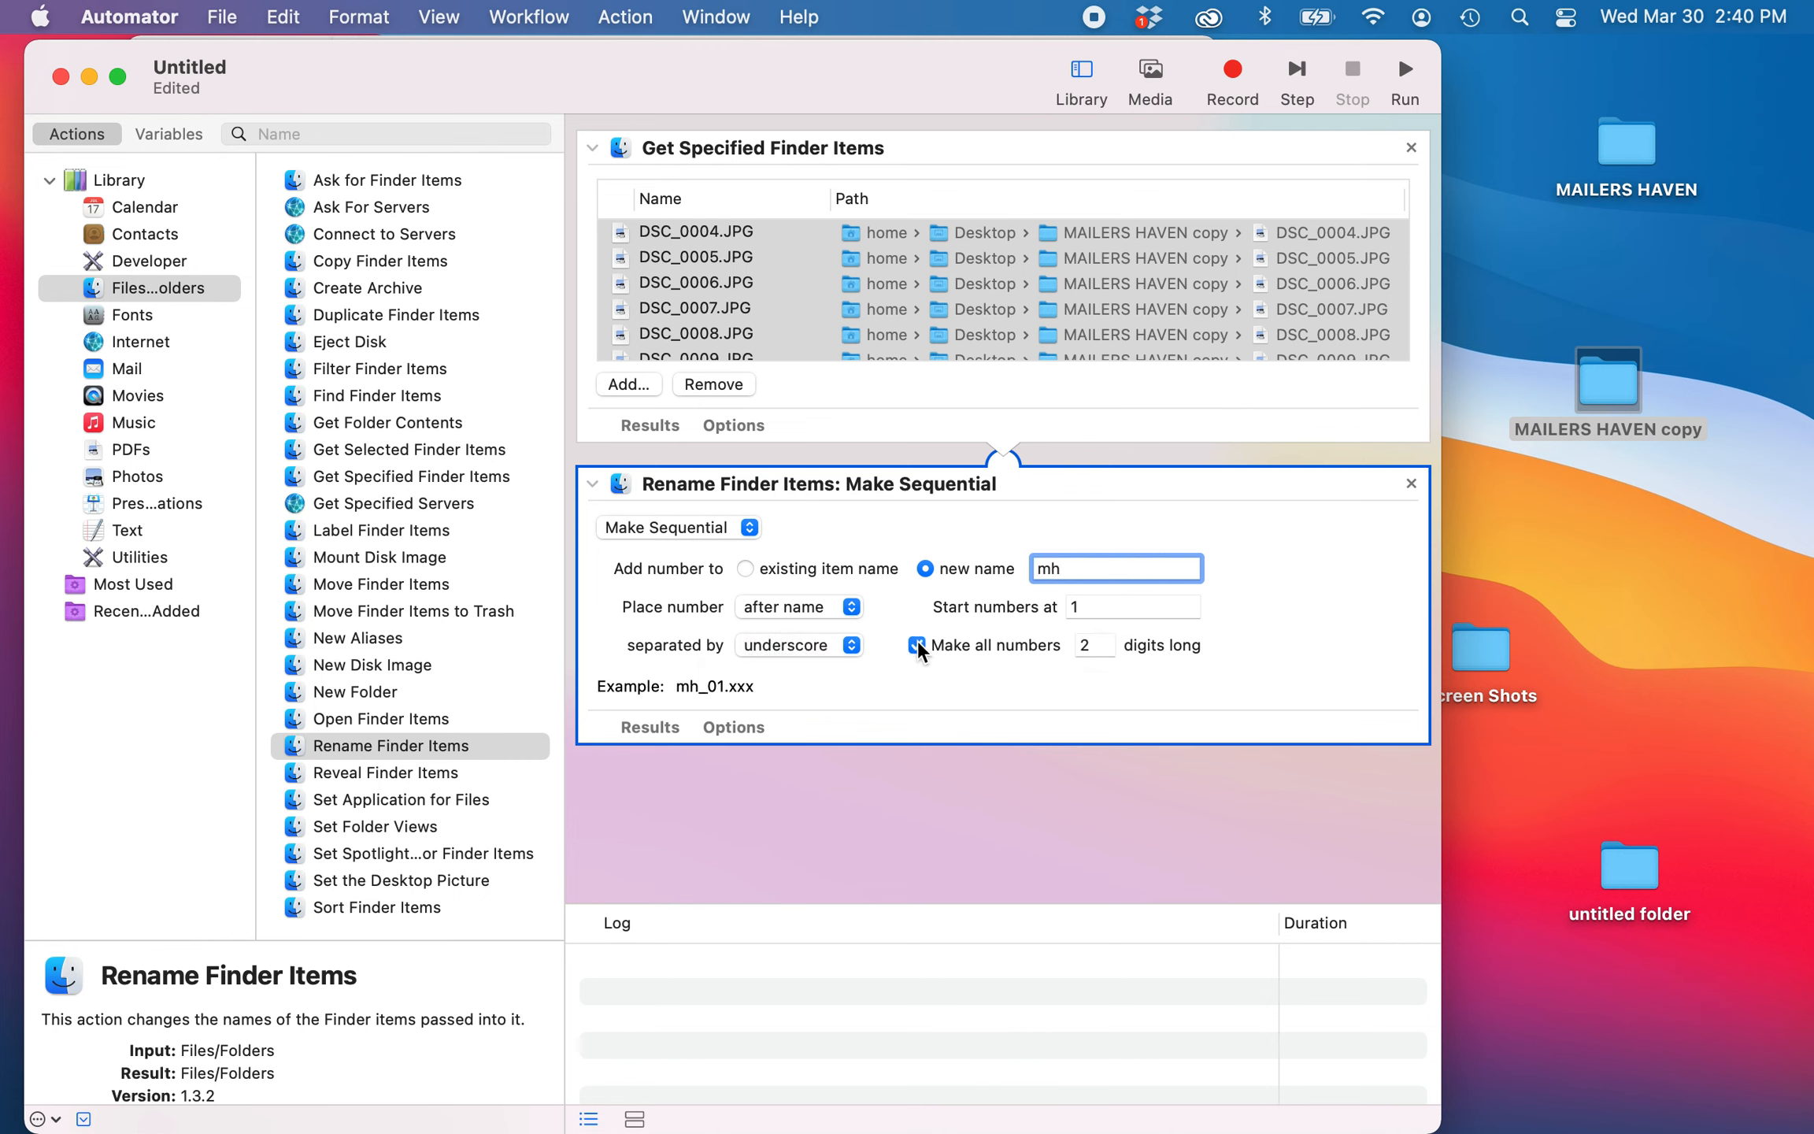
click(1095, 646)
key(BackSpace)
text(4)
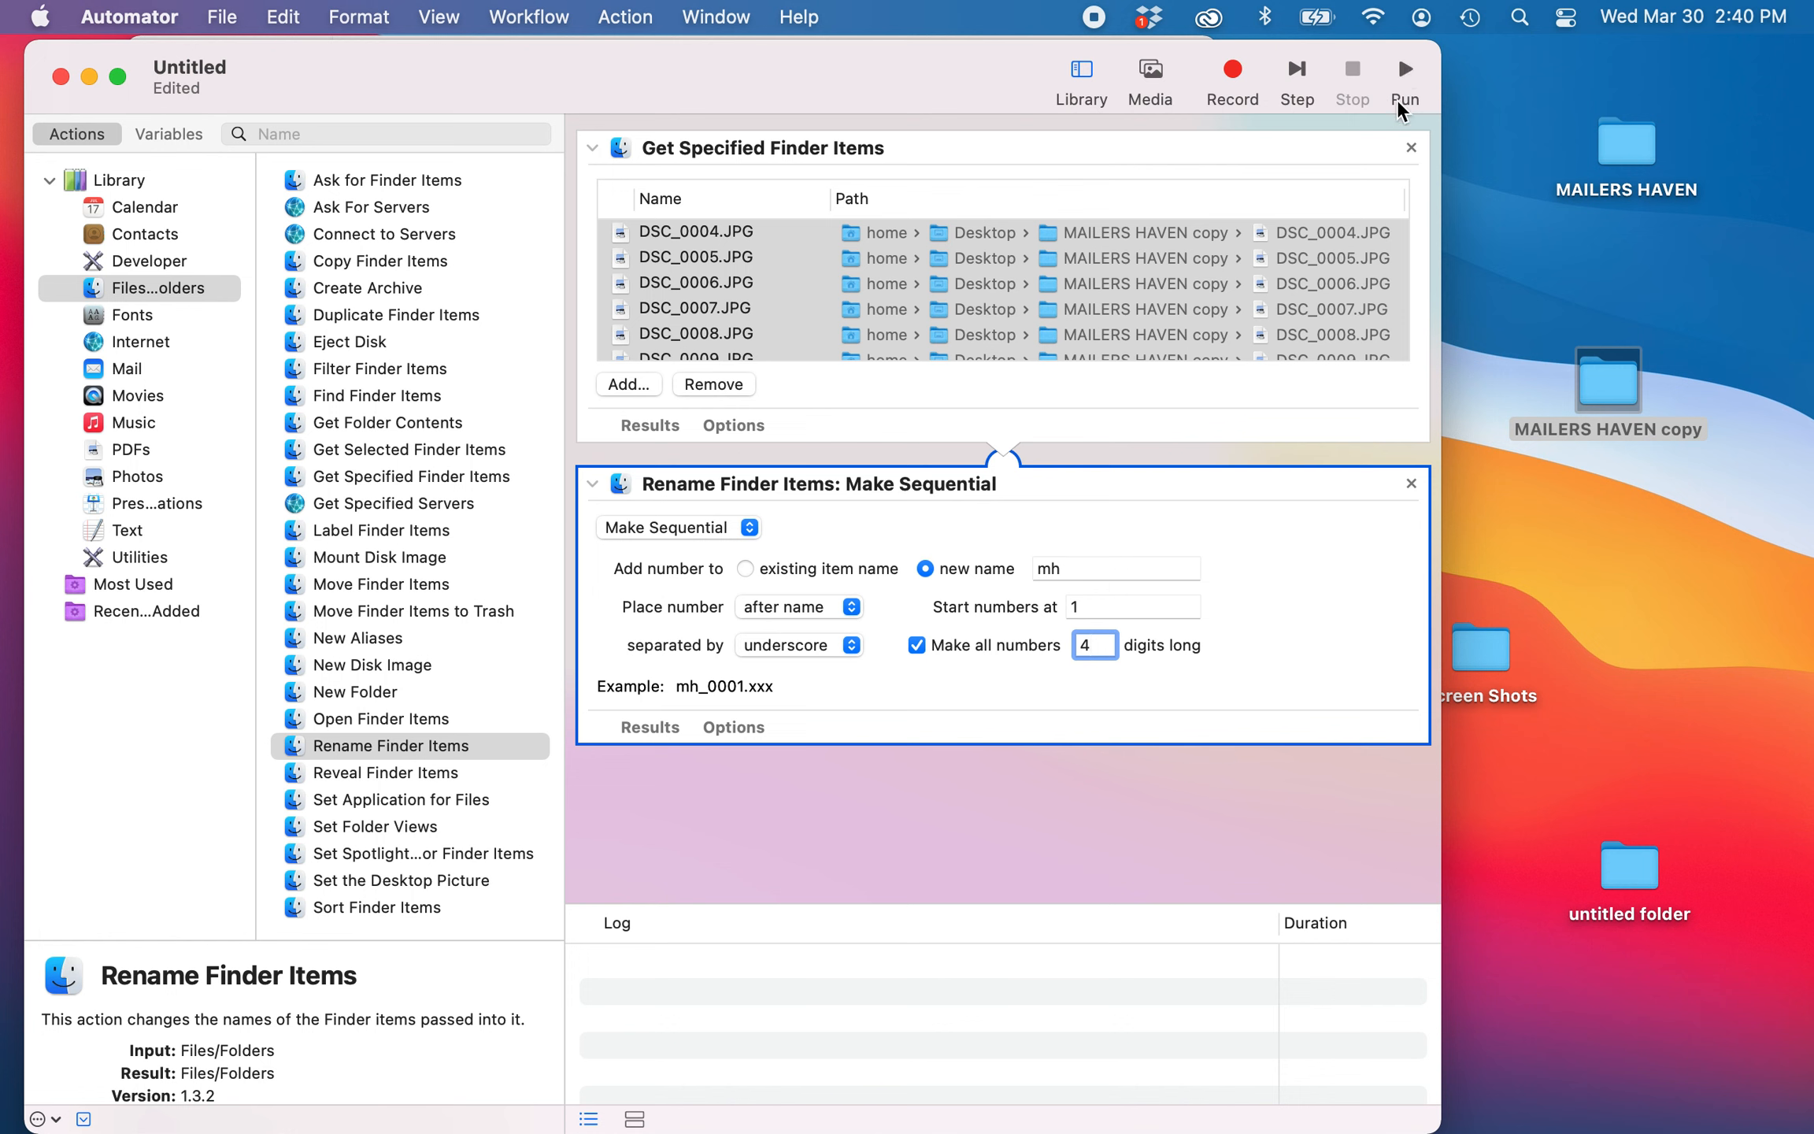
Run the renaming workflow and remove both the Rename Finder Items and Get Specified Finder Items actions.
click(1406, 77)
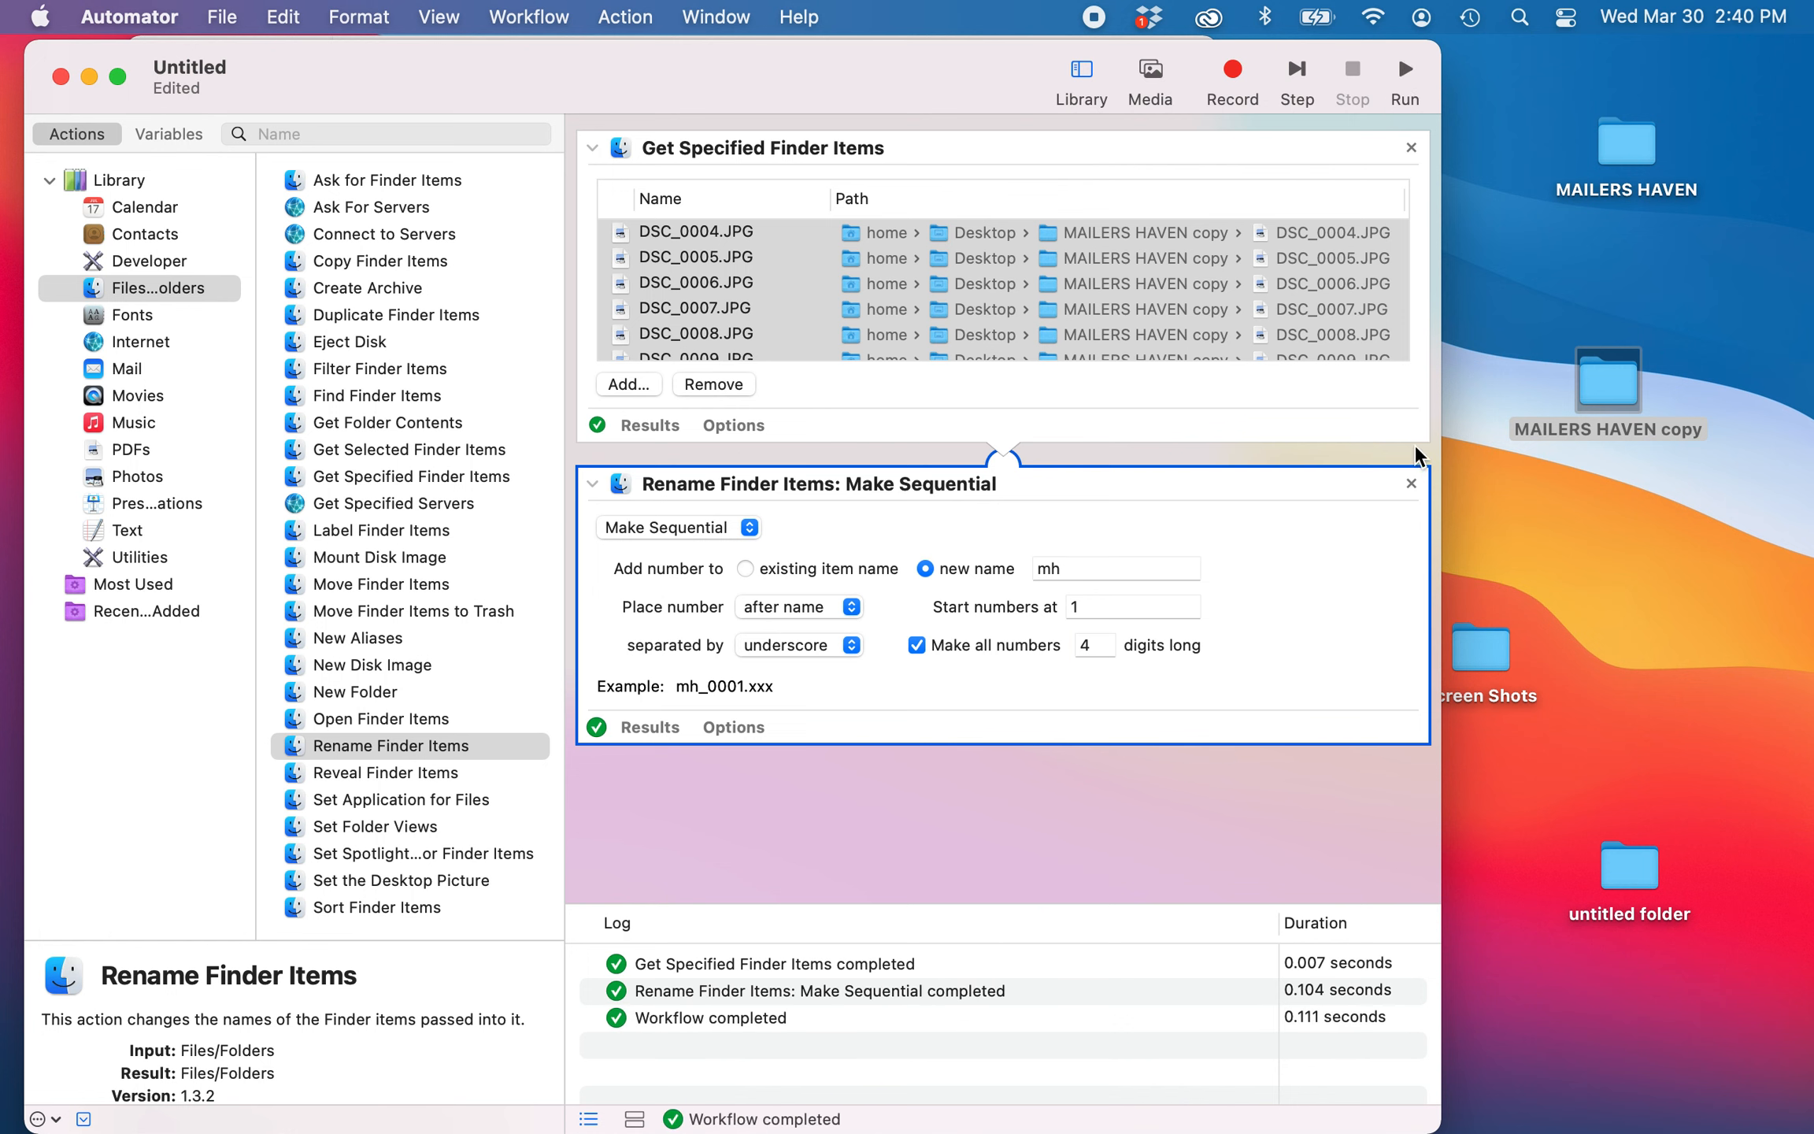
click(1408, 479)
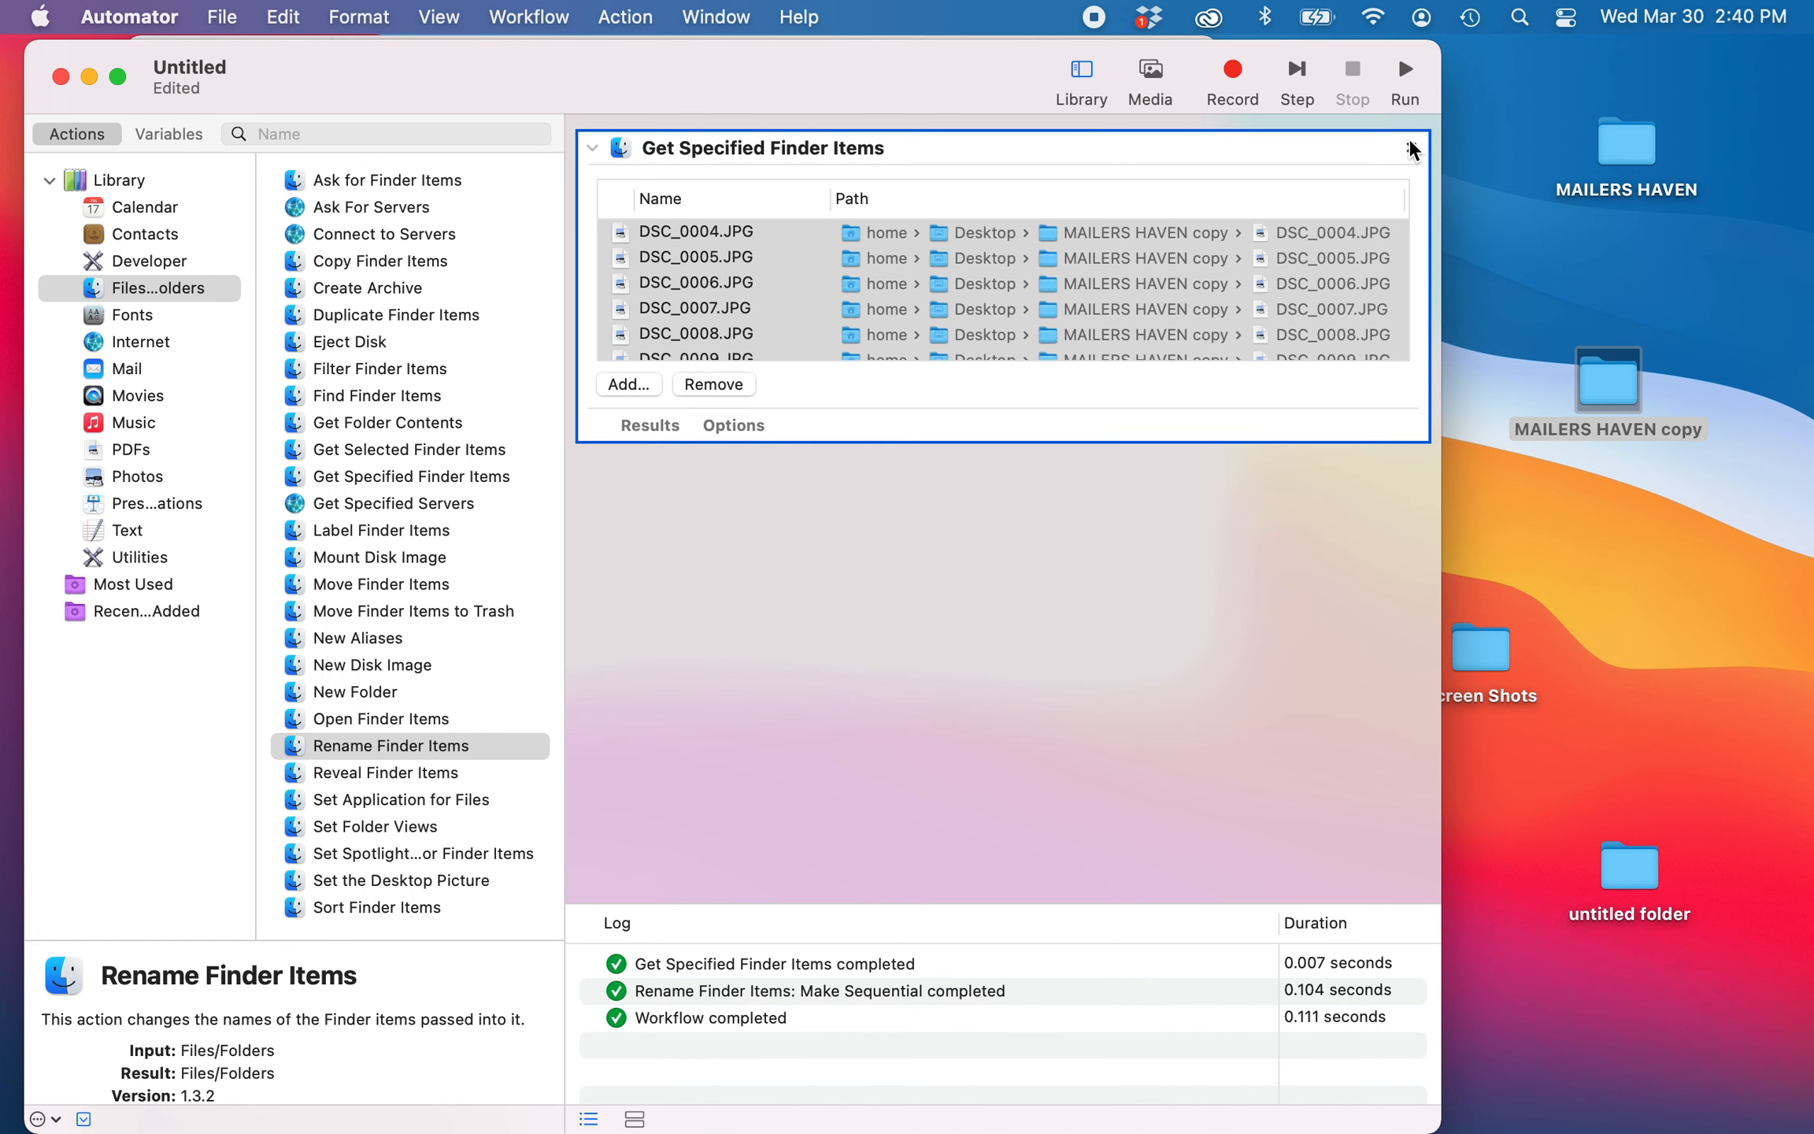
click(1410, 145)
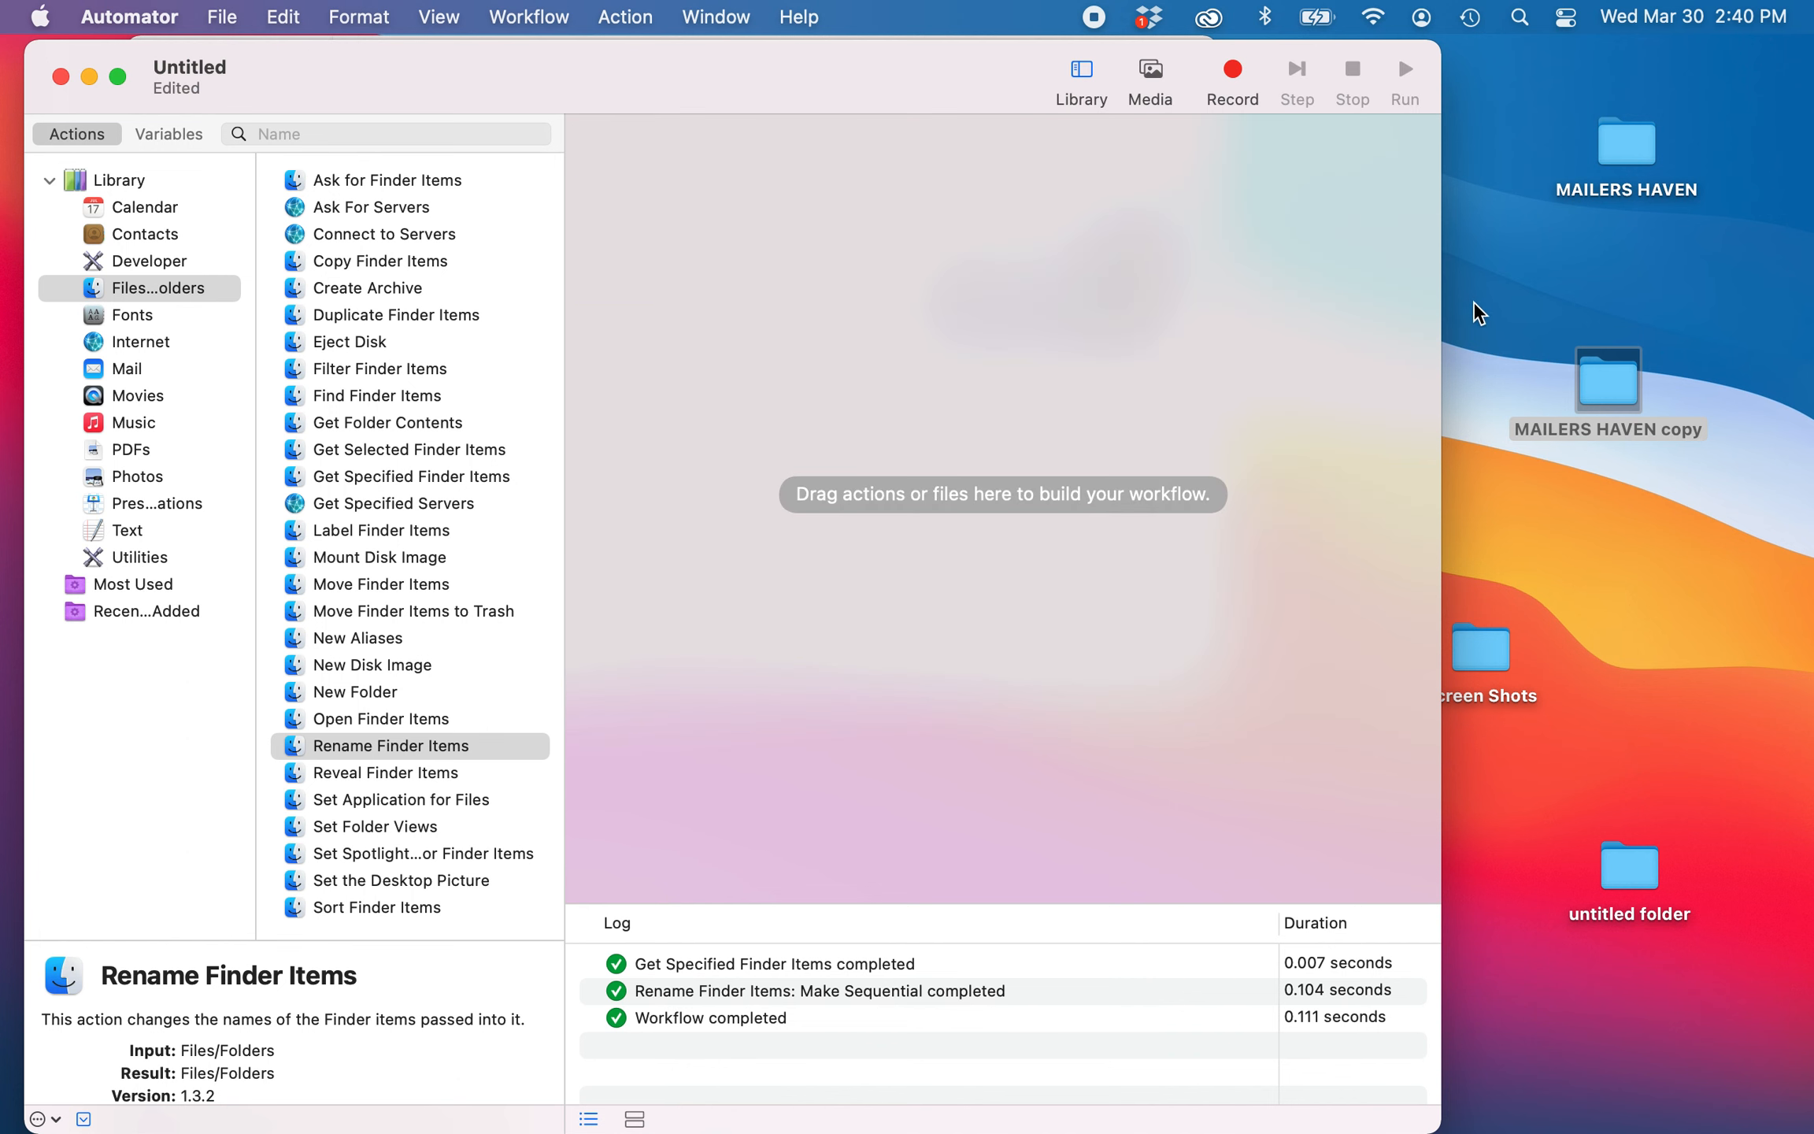
Select all the renamed photos in the MAILERS HAVEN copy folder and add them to the emptied workflow.
double_click(1611, 391)
key(super+a)
scroll(822, 332, up, 20)
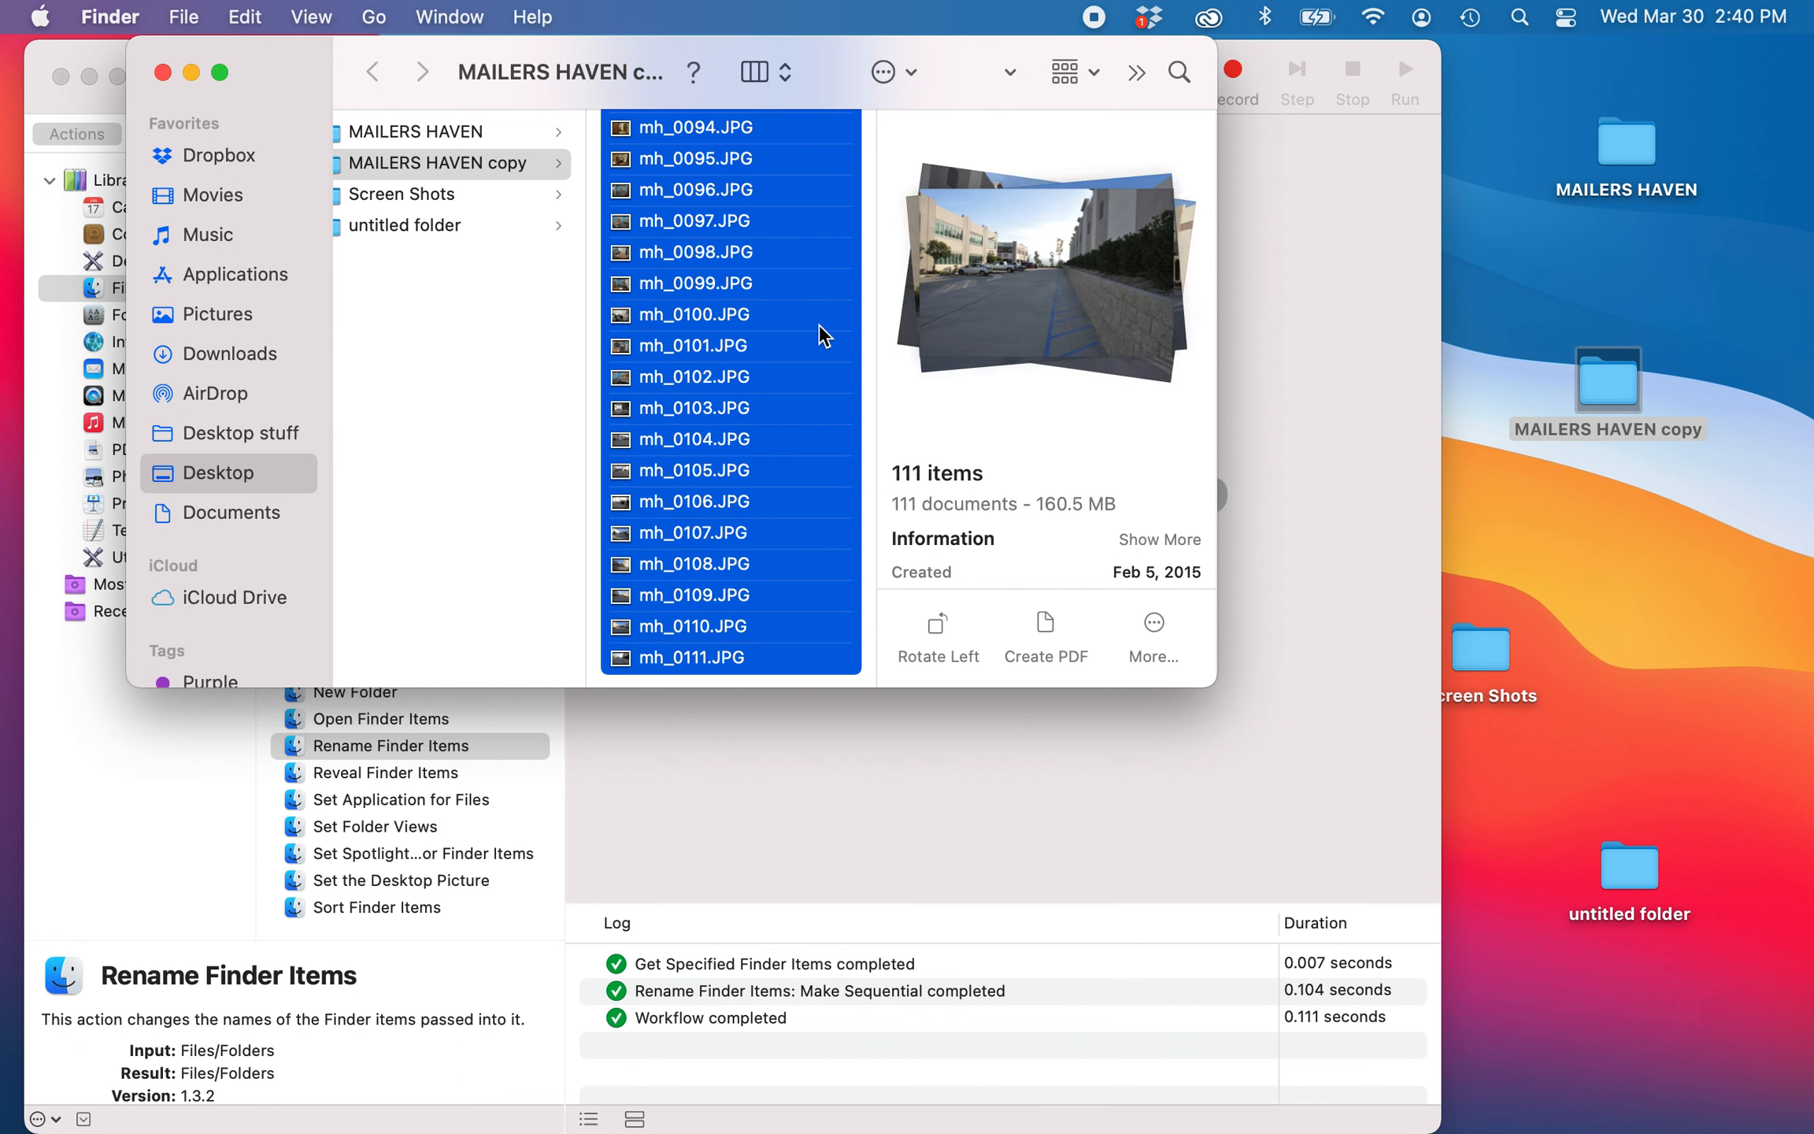
scroll(822, 333, down, 20)
drag(1352, 390, 1297, 399)
click(1014, 842)
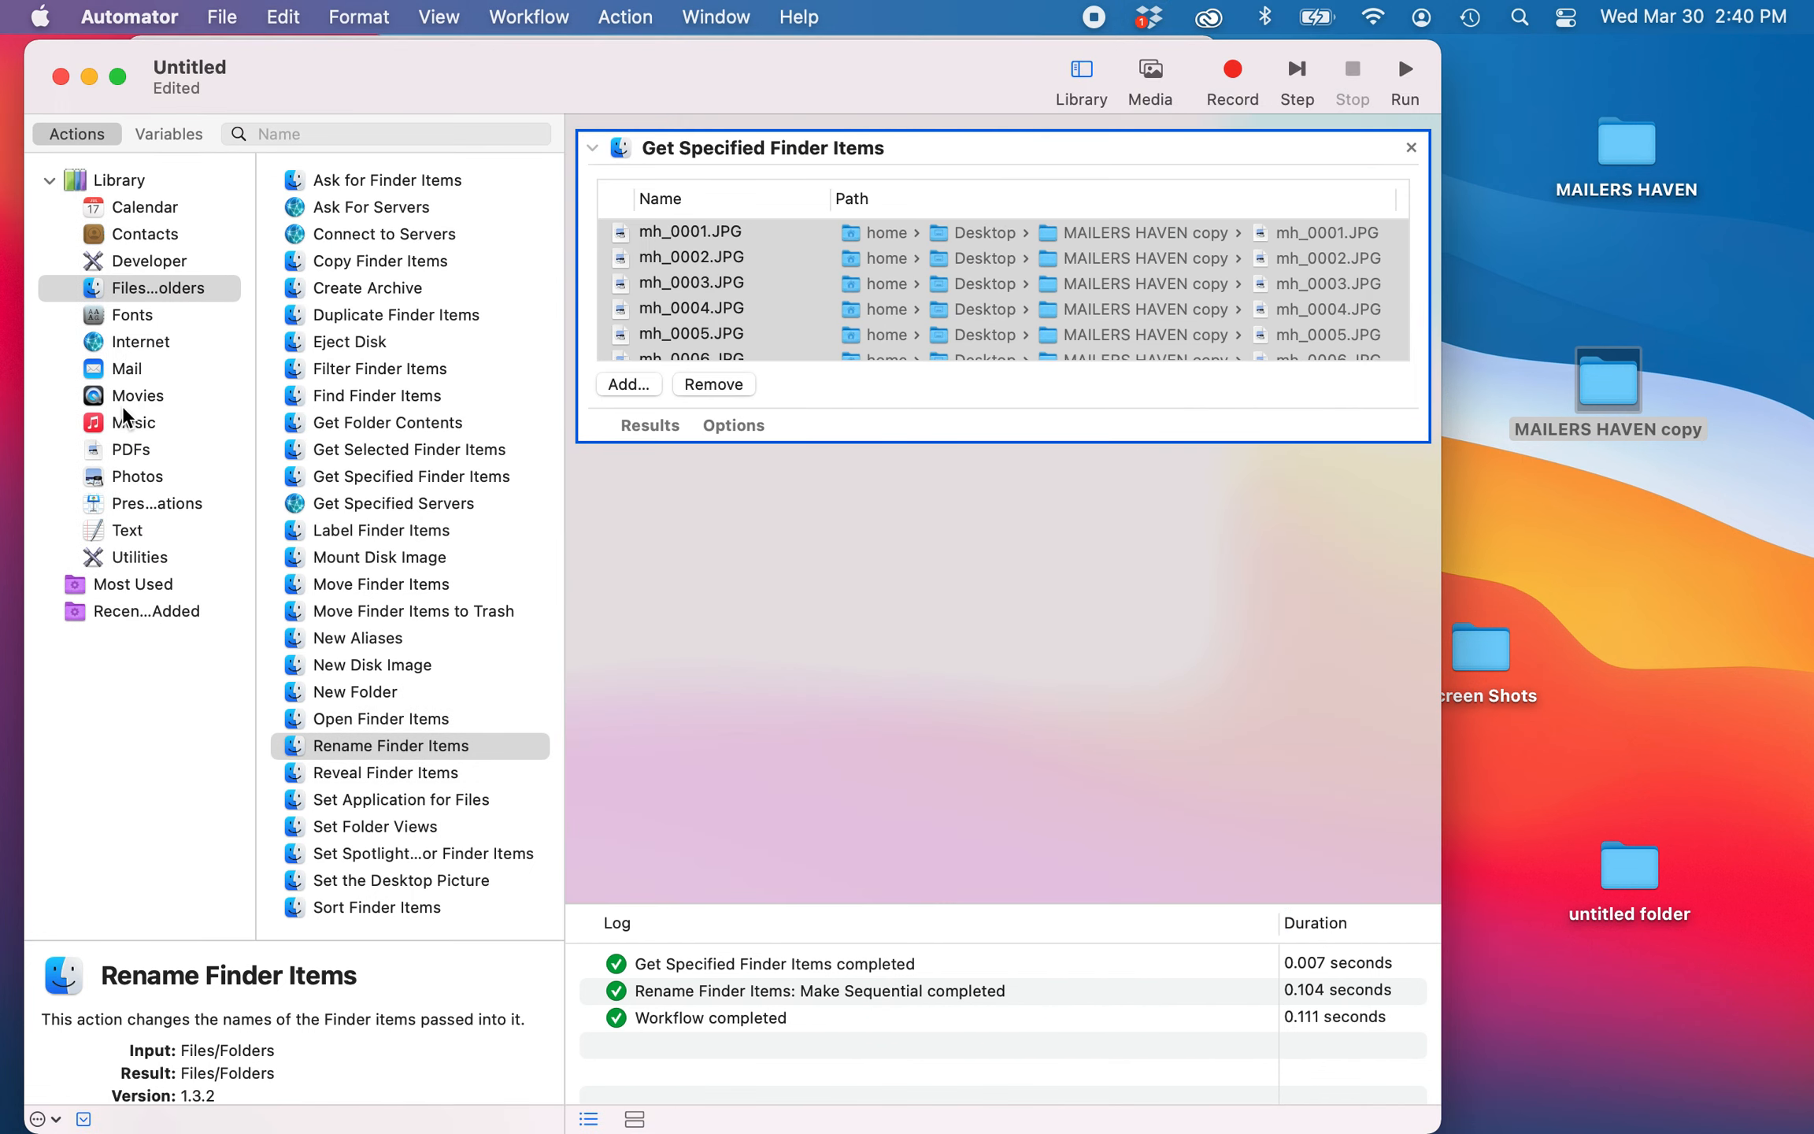
Add the Scale Images action from the Photos category without a Copy Finder Items action.
click(146, 472)
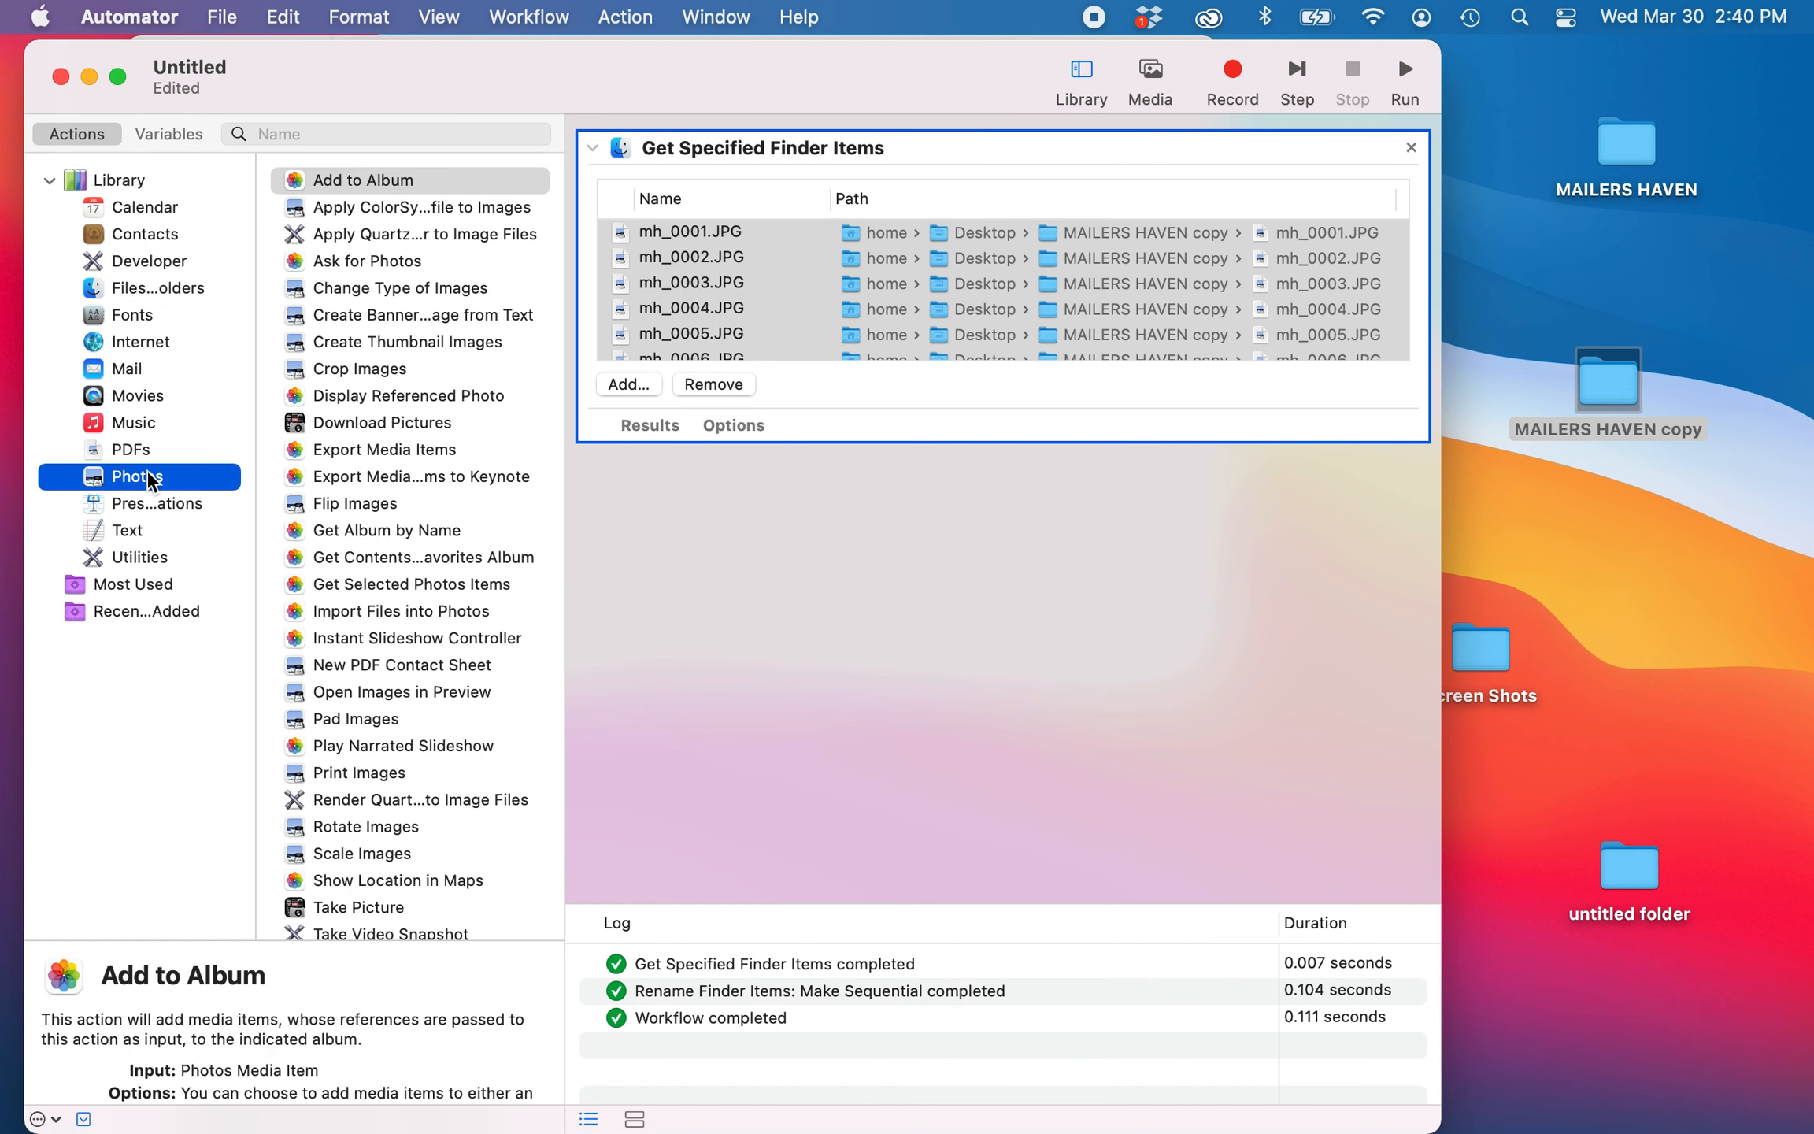
click(373, 853)
double_click(372, 854)
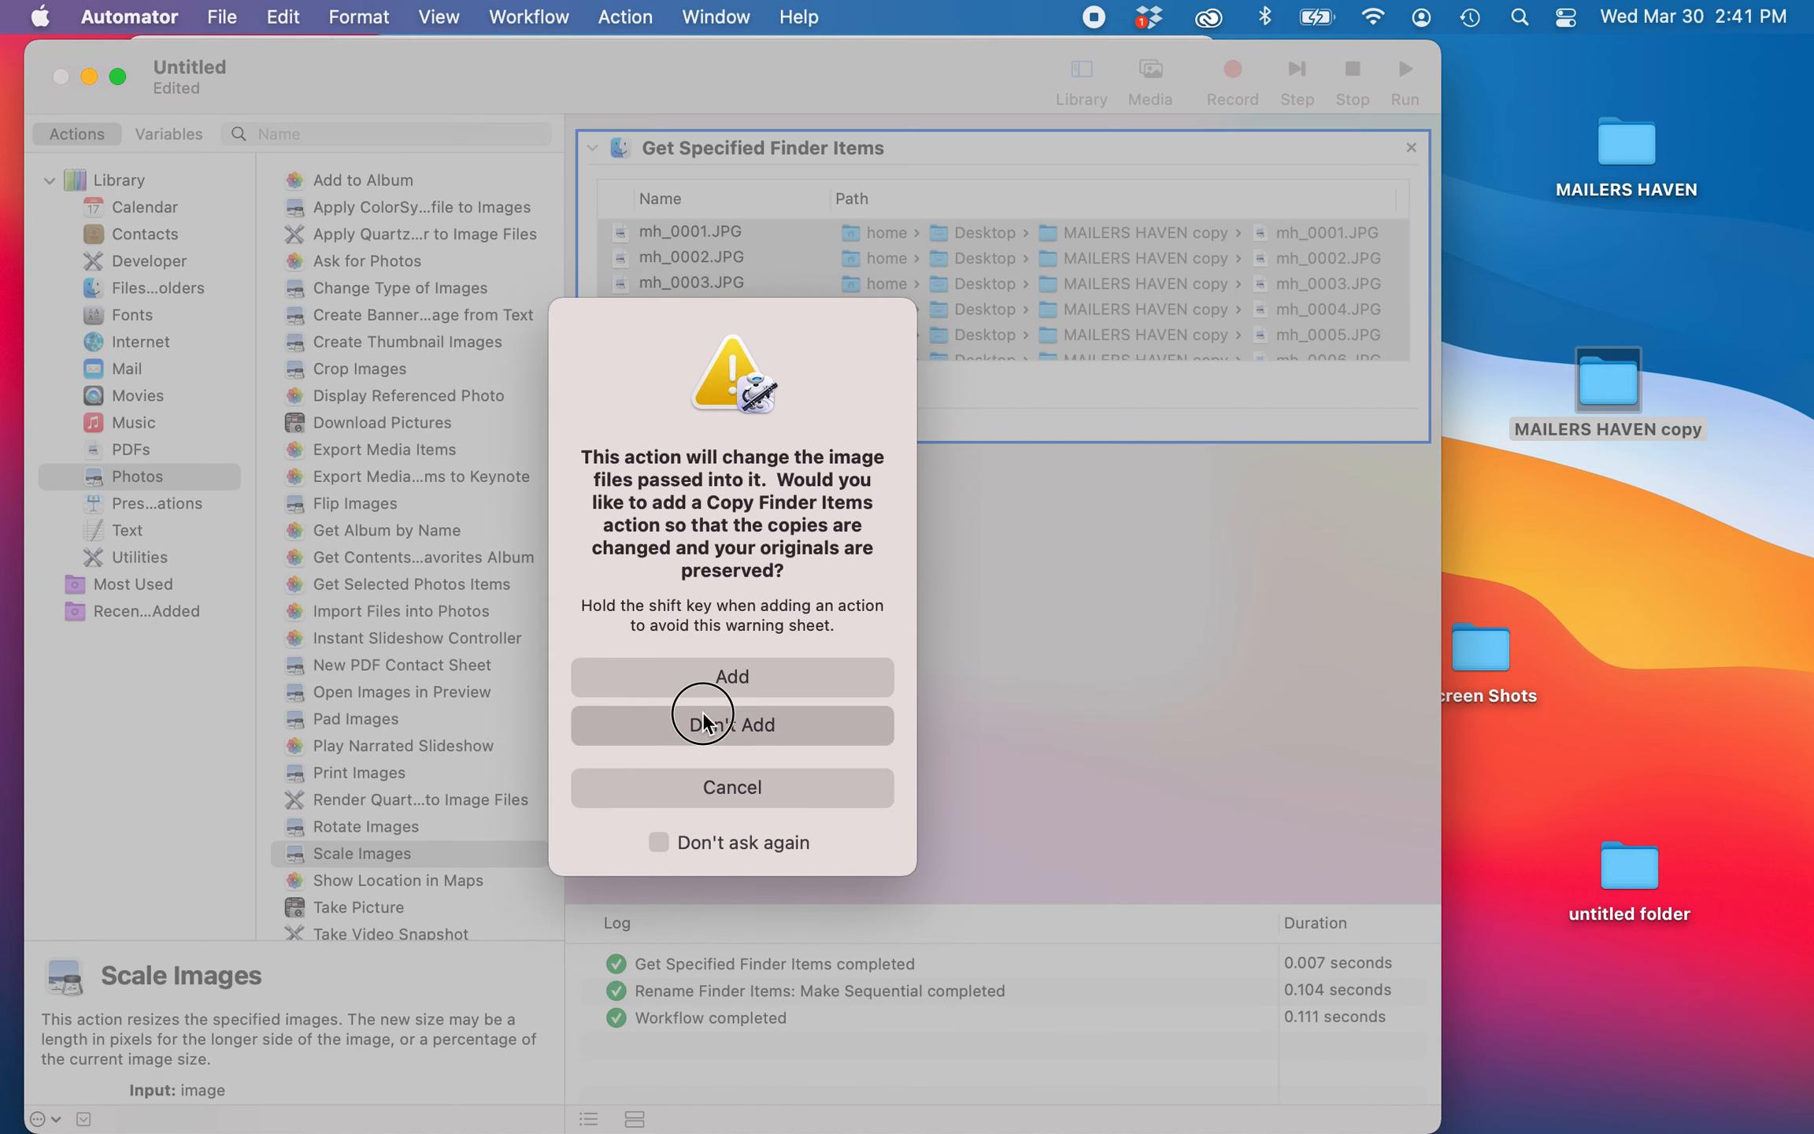
click(703, 713)
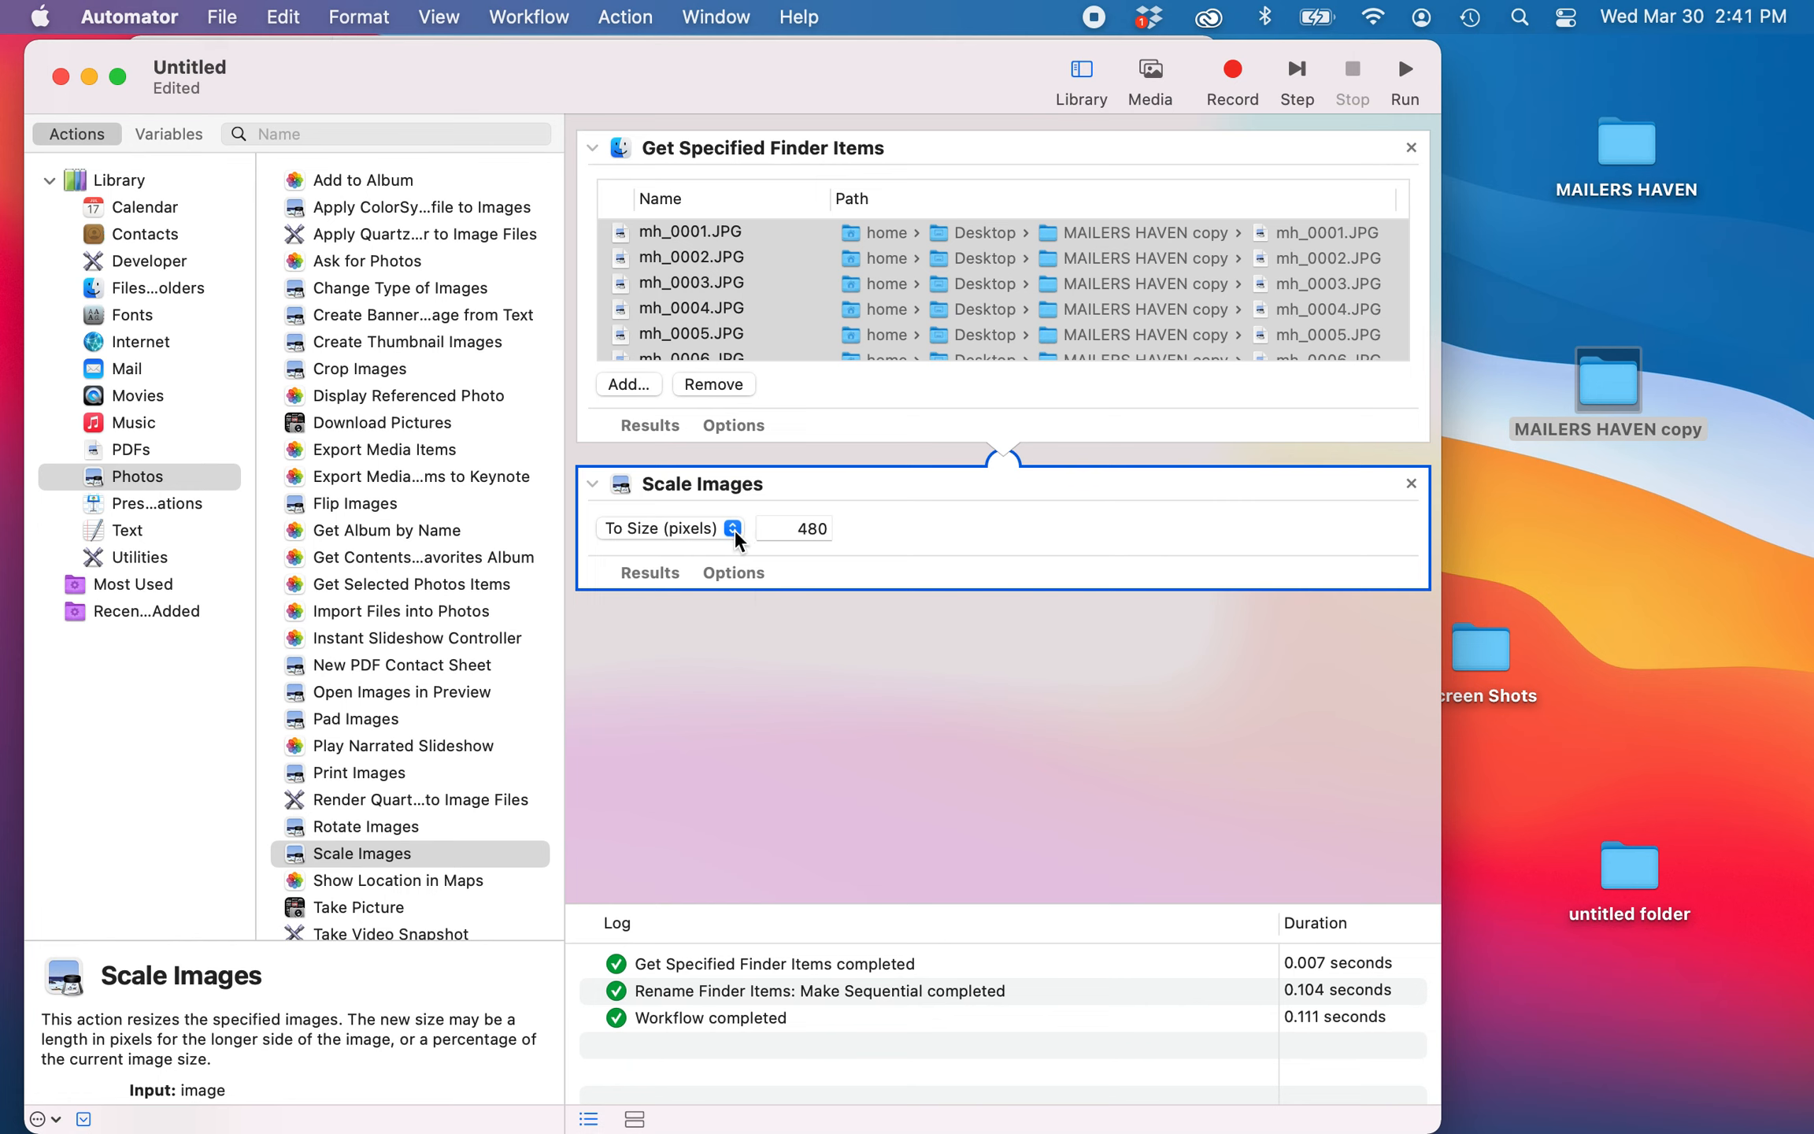
Set the Scale Images action's size to 1400 pixels.
click(821, 529)
key(BackSpace)
key(BackSpace)
key(BackSpace)
text(1400)
Run the scaling workflow and remove both the Scale Images and Get Specified Finder Items actions.
click(1406, 56)
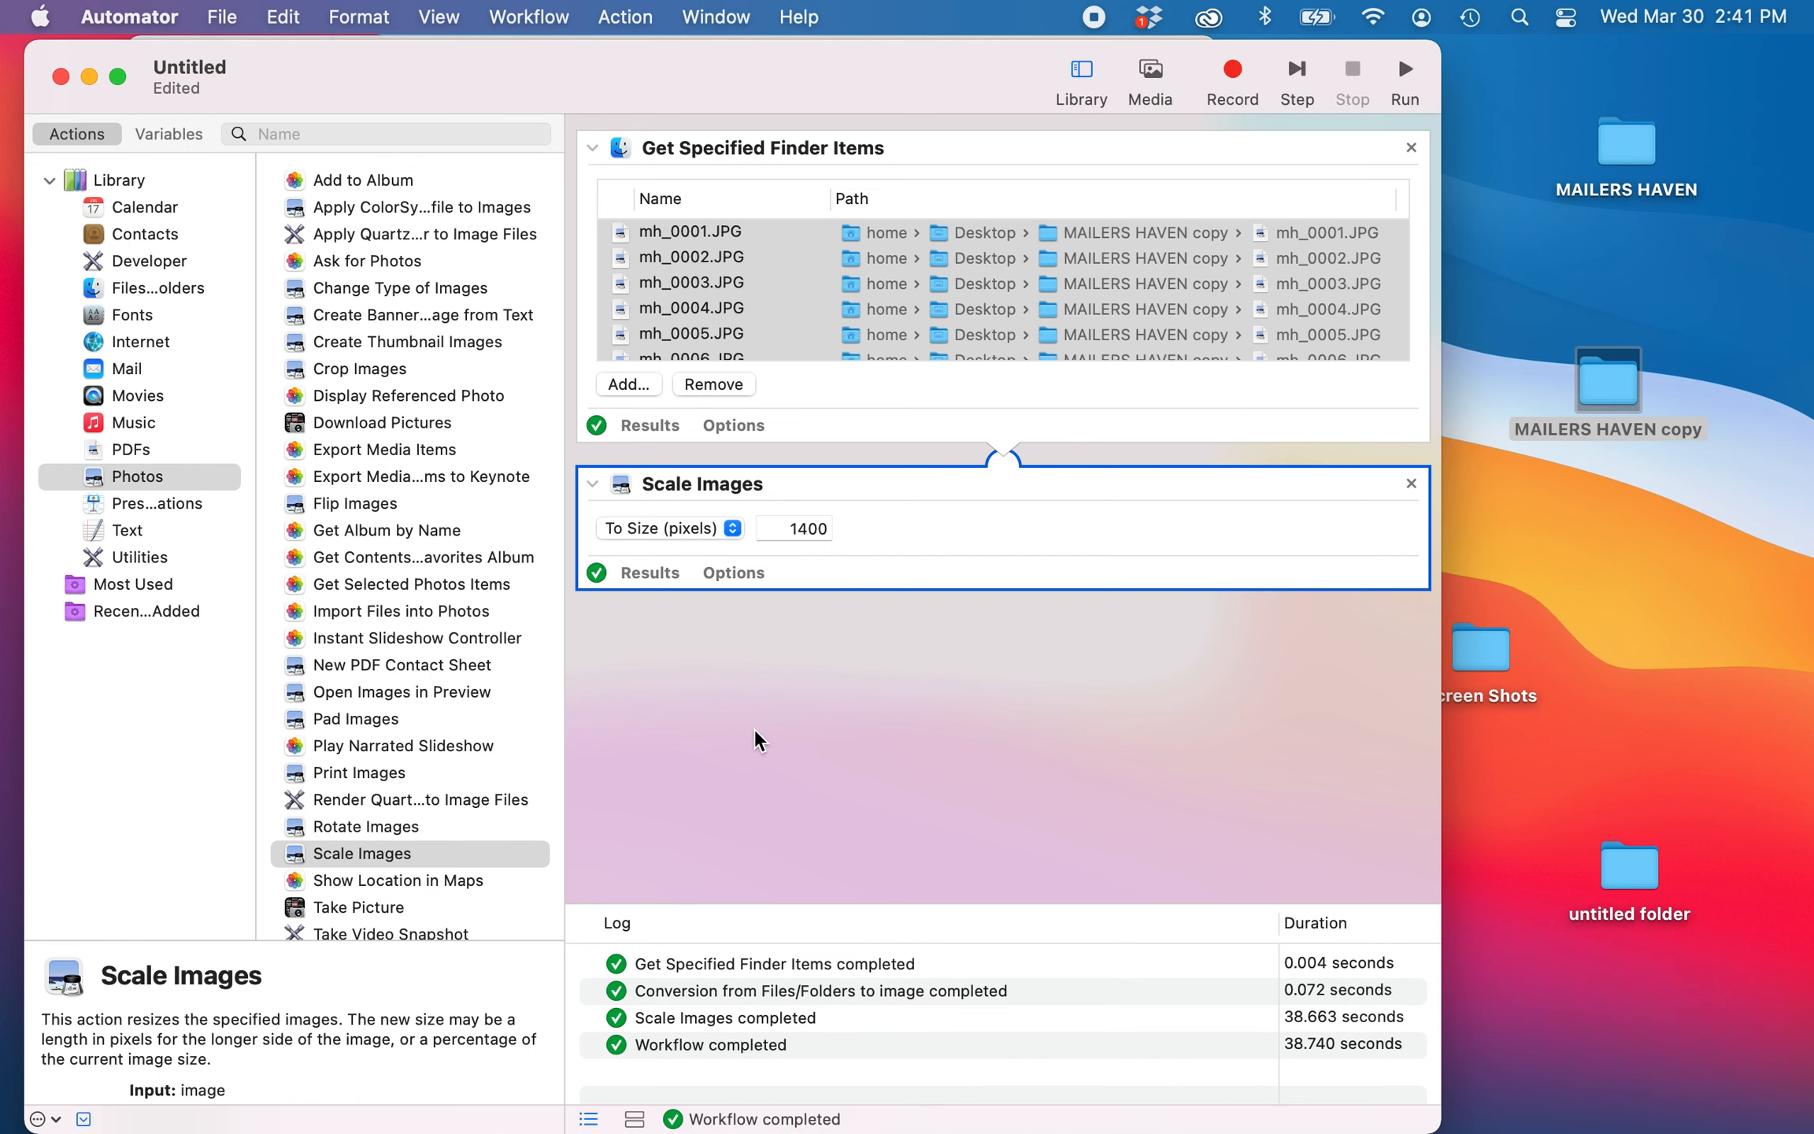
click(1409, 482)
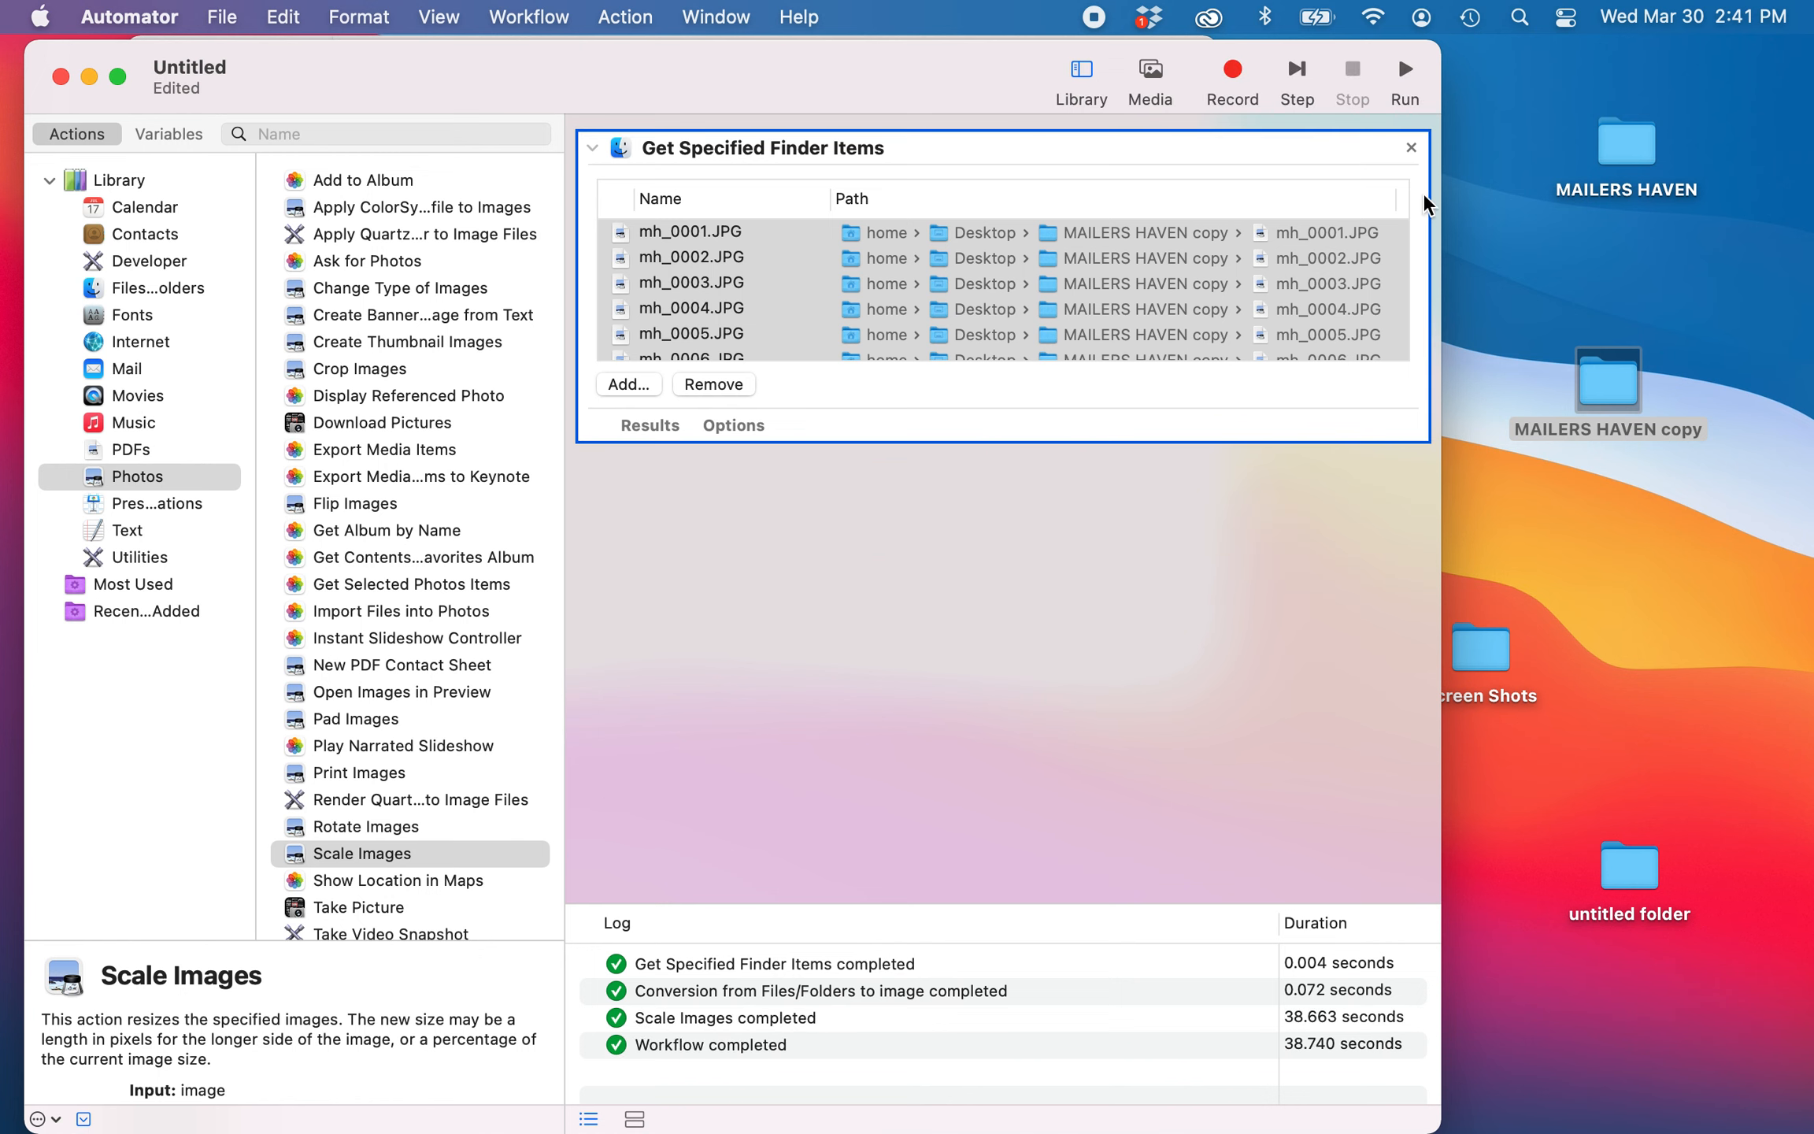
click(1411, 148)
Examine the total size of all photos in the MAILERS HAVEN copy folder, and the individual sizes of mh_0097 to mh_0099.
click(1573, 521)
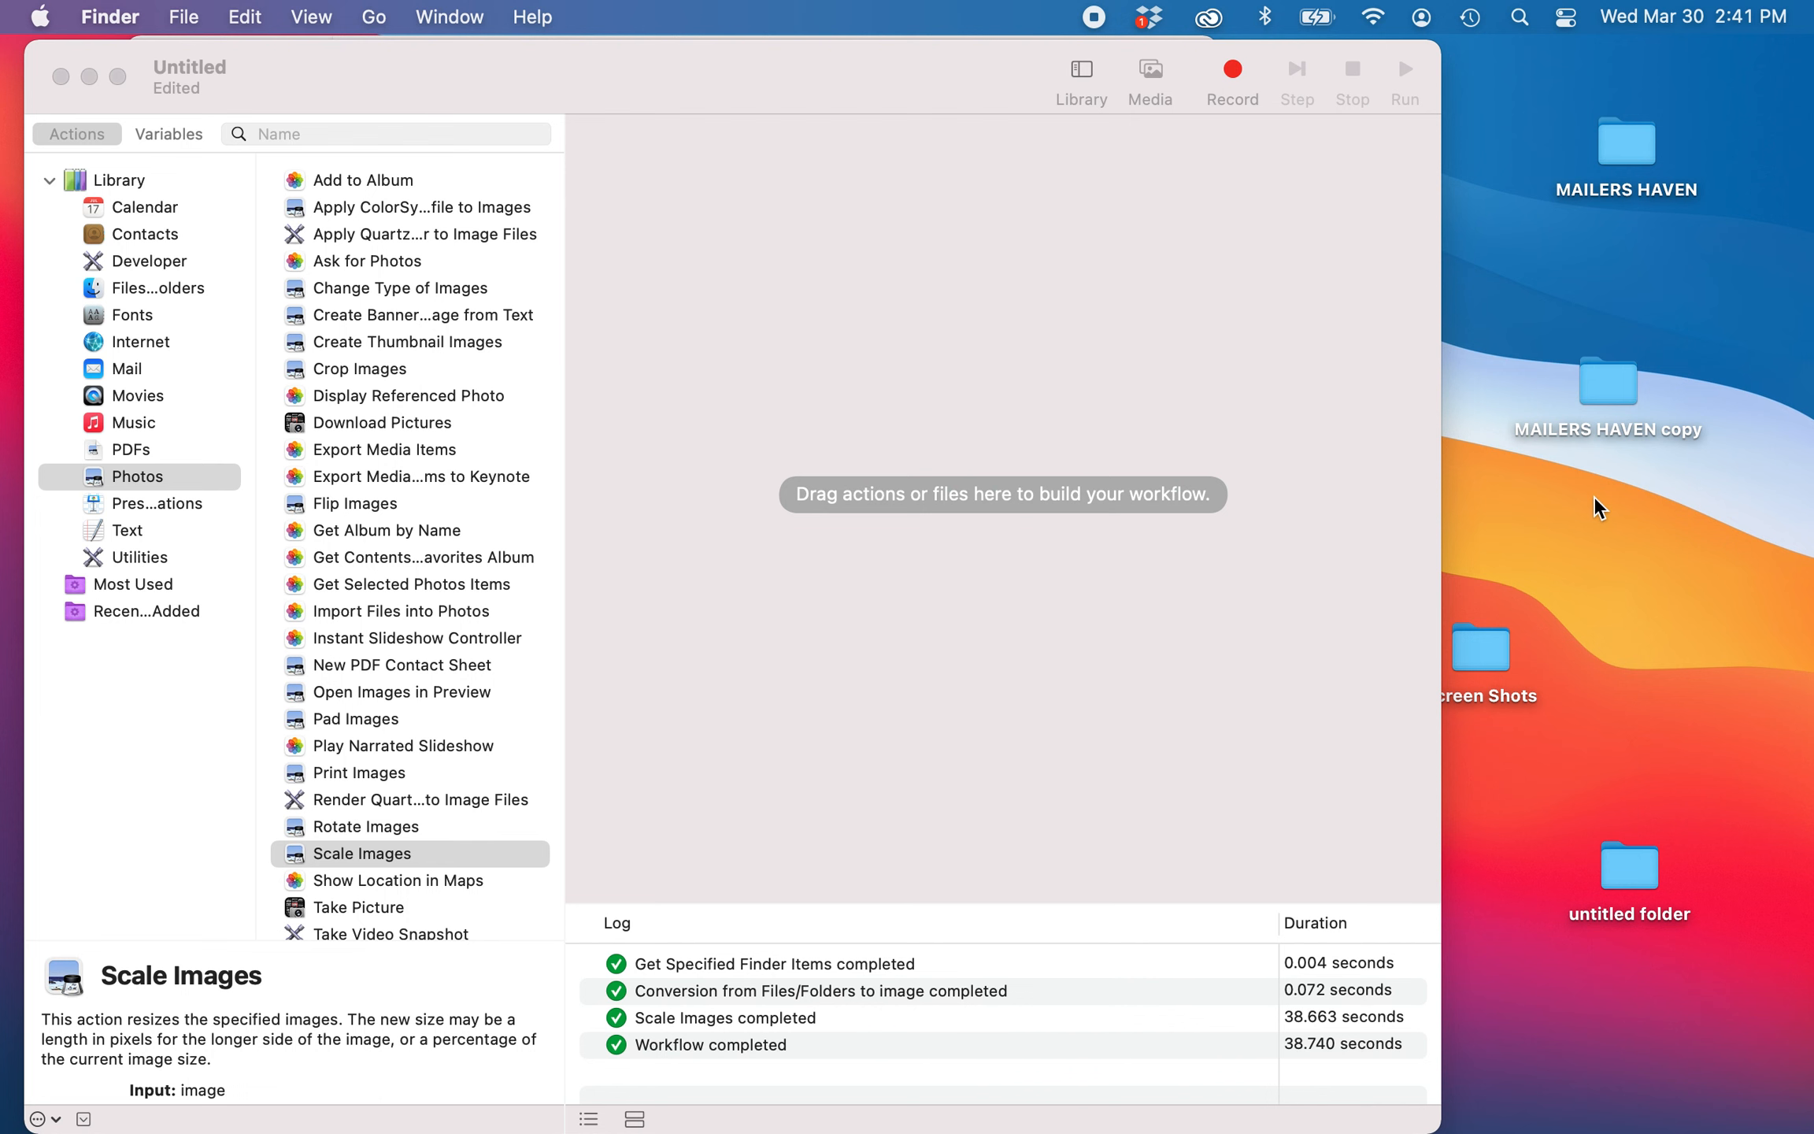
click(1605, 371)
double_click(1604, 372)
key(super+a)
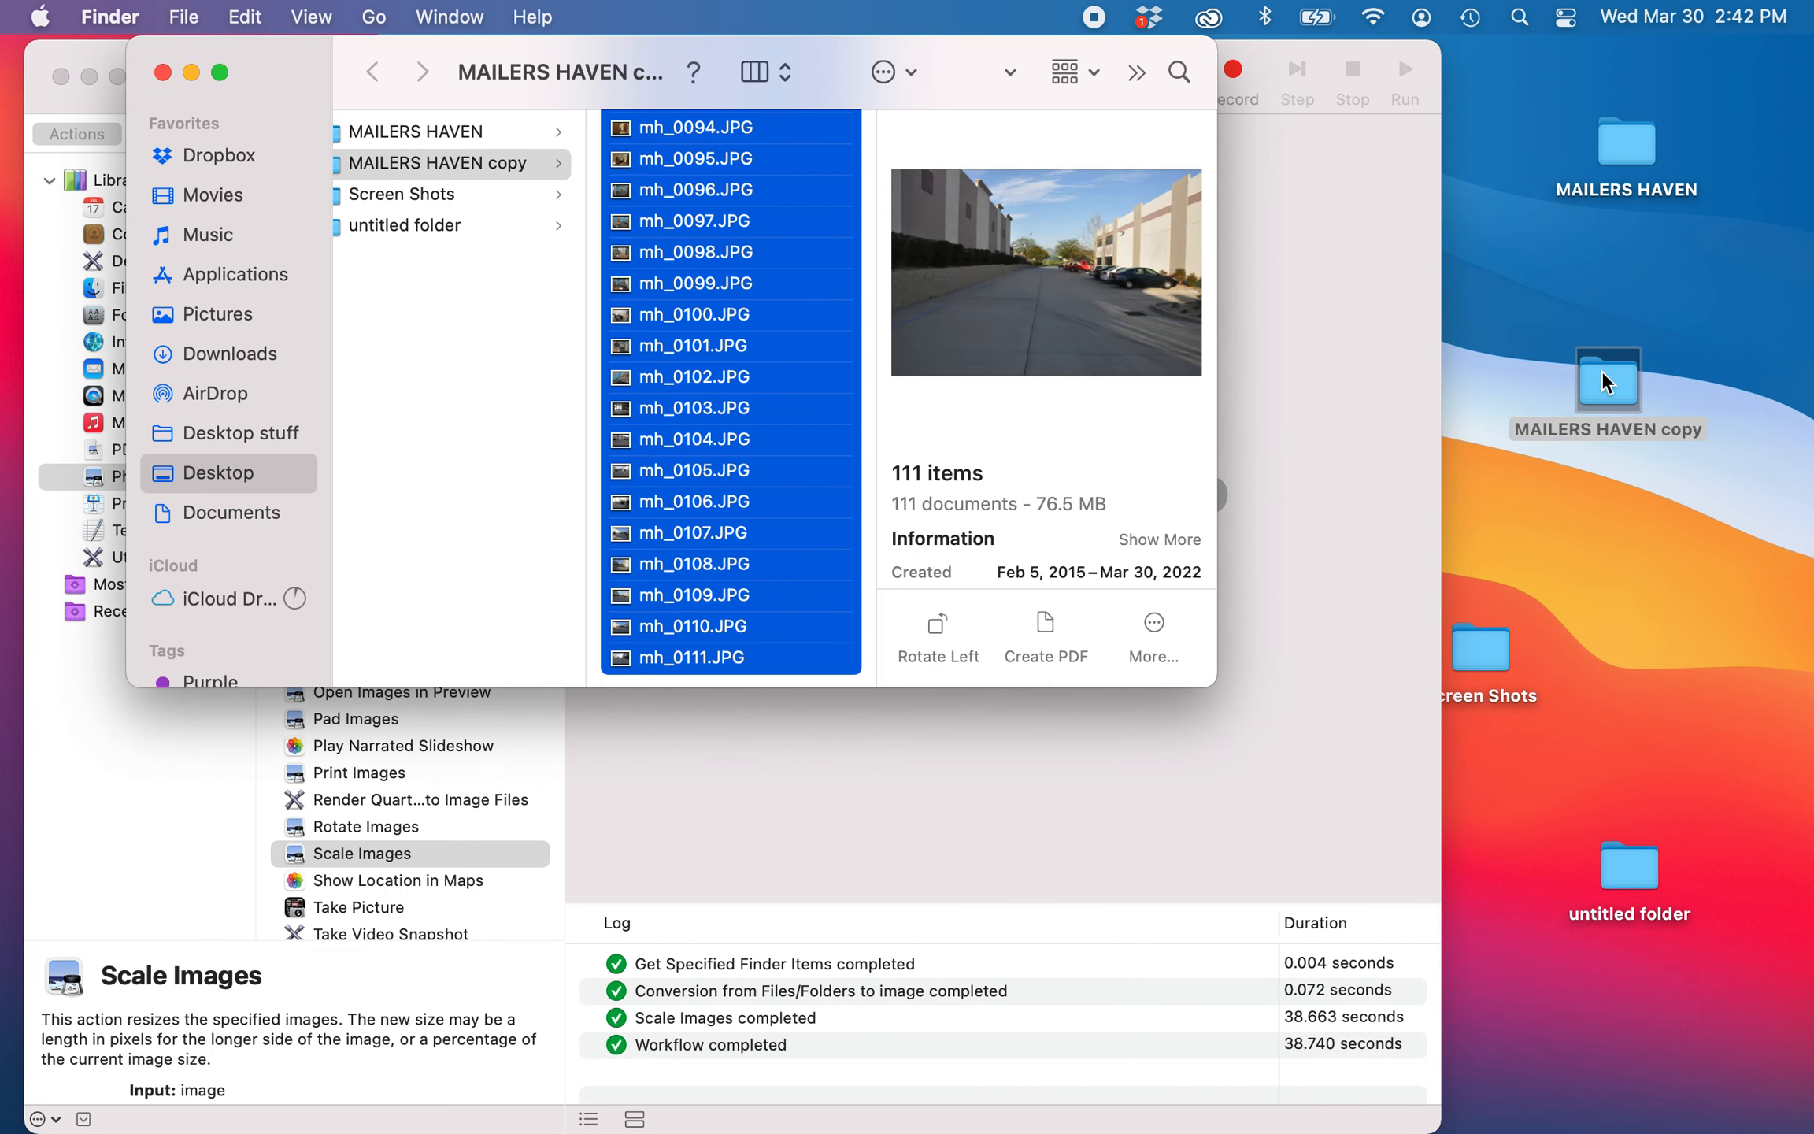
click(803, 287)
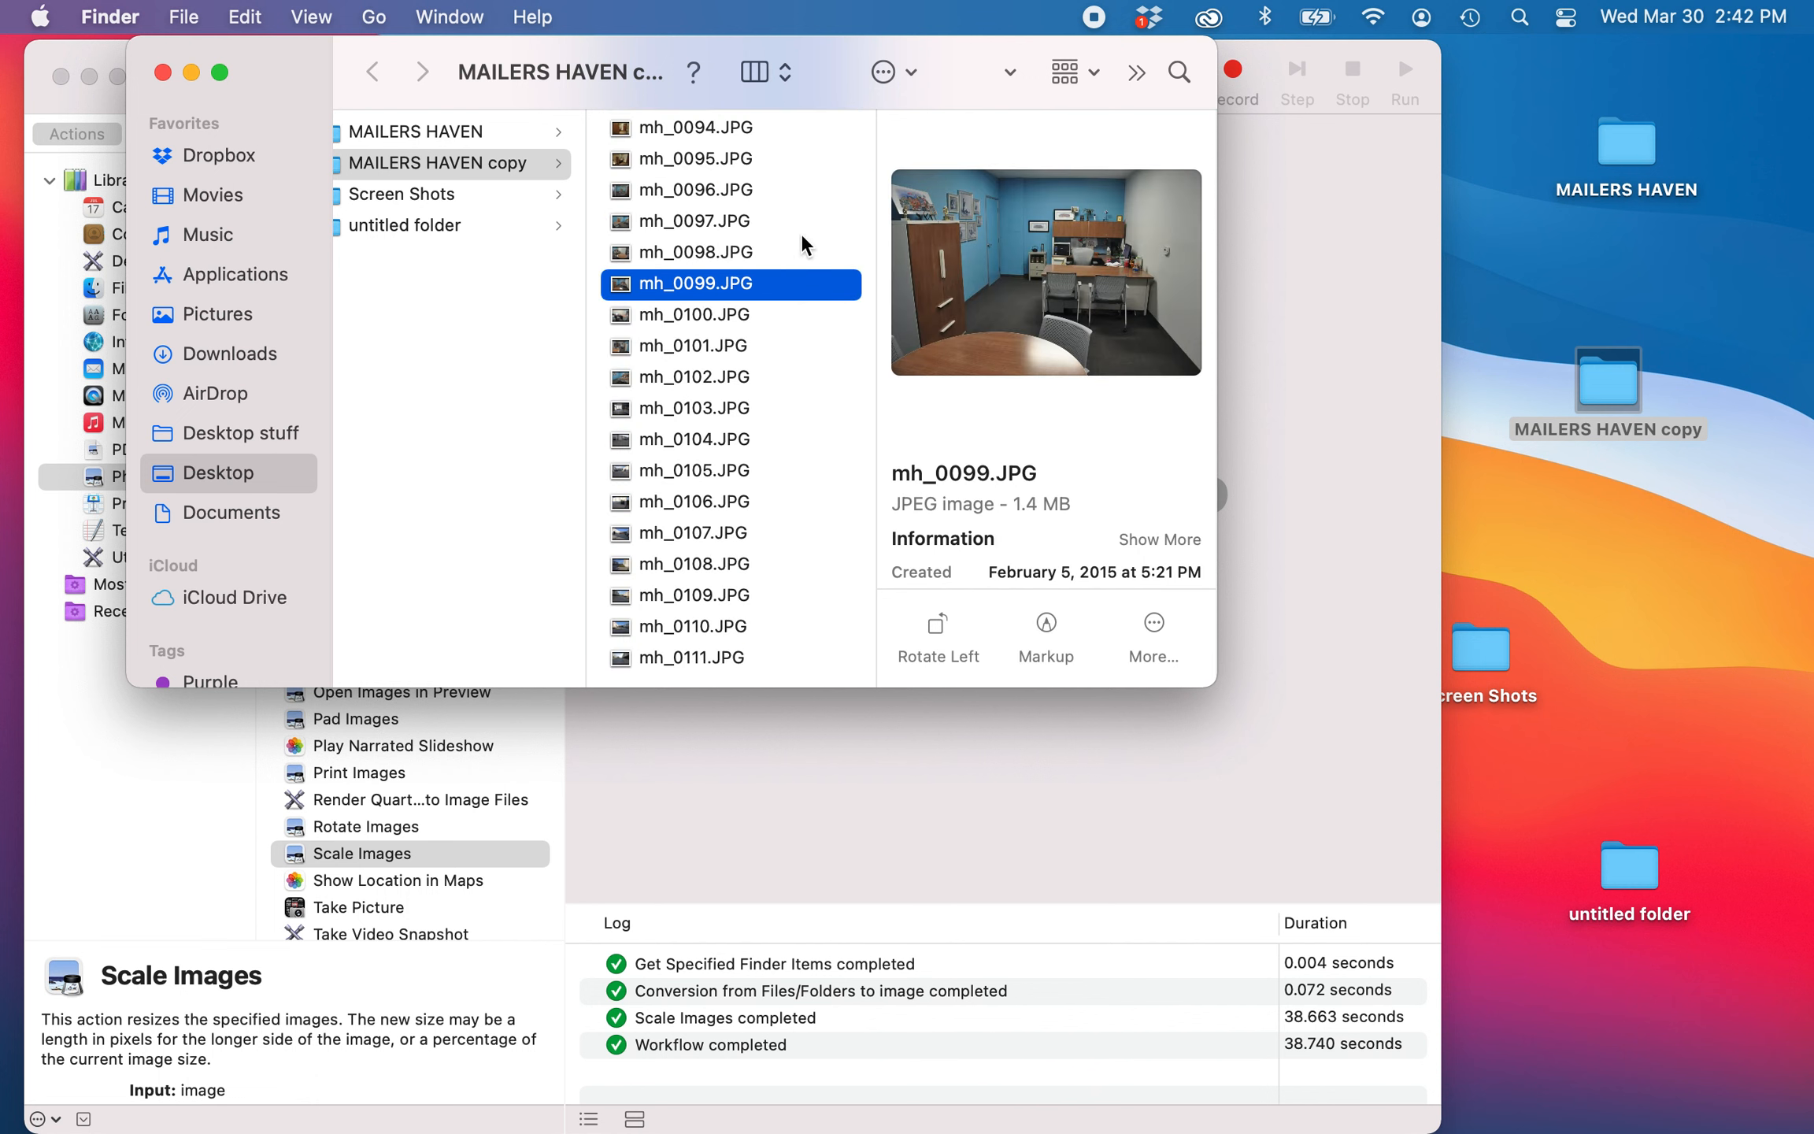
key(Up)
key(Up)
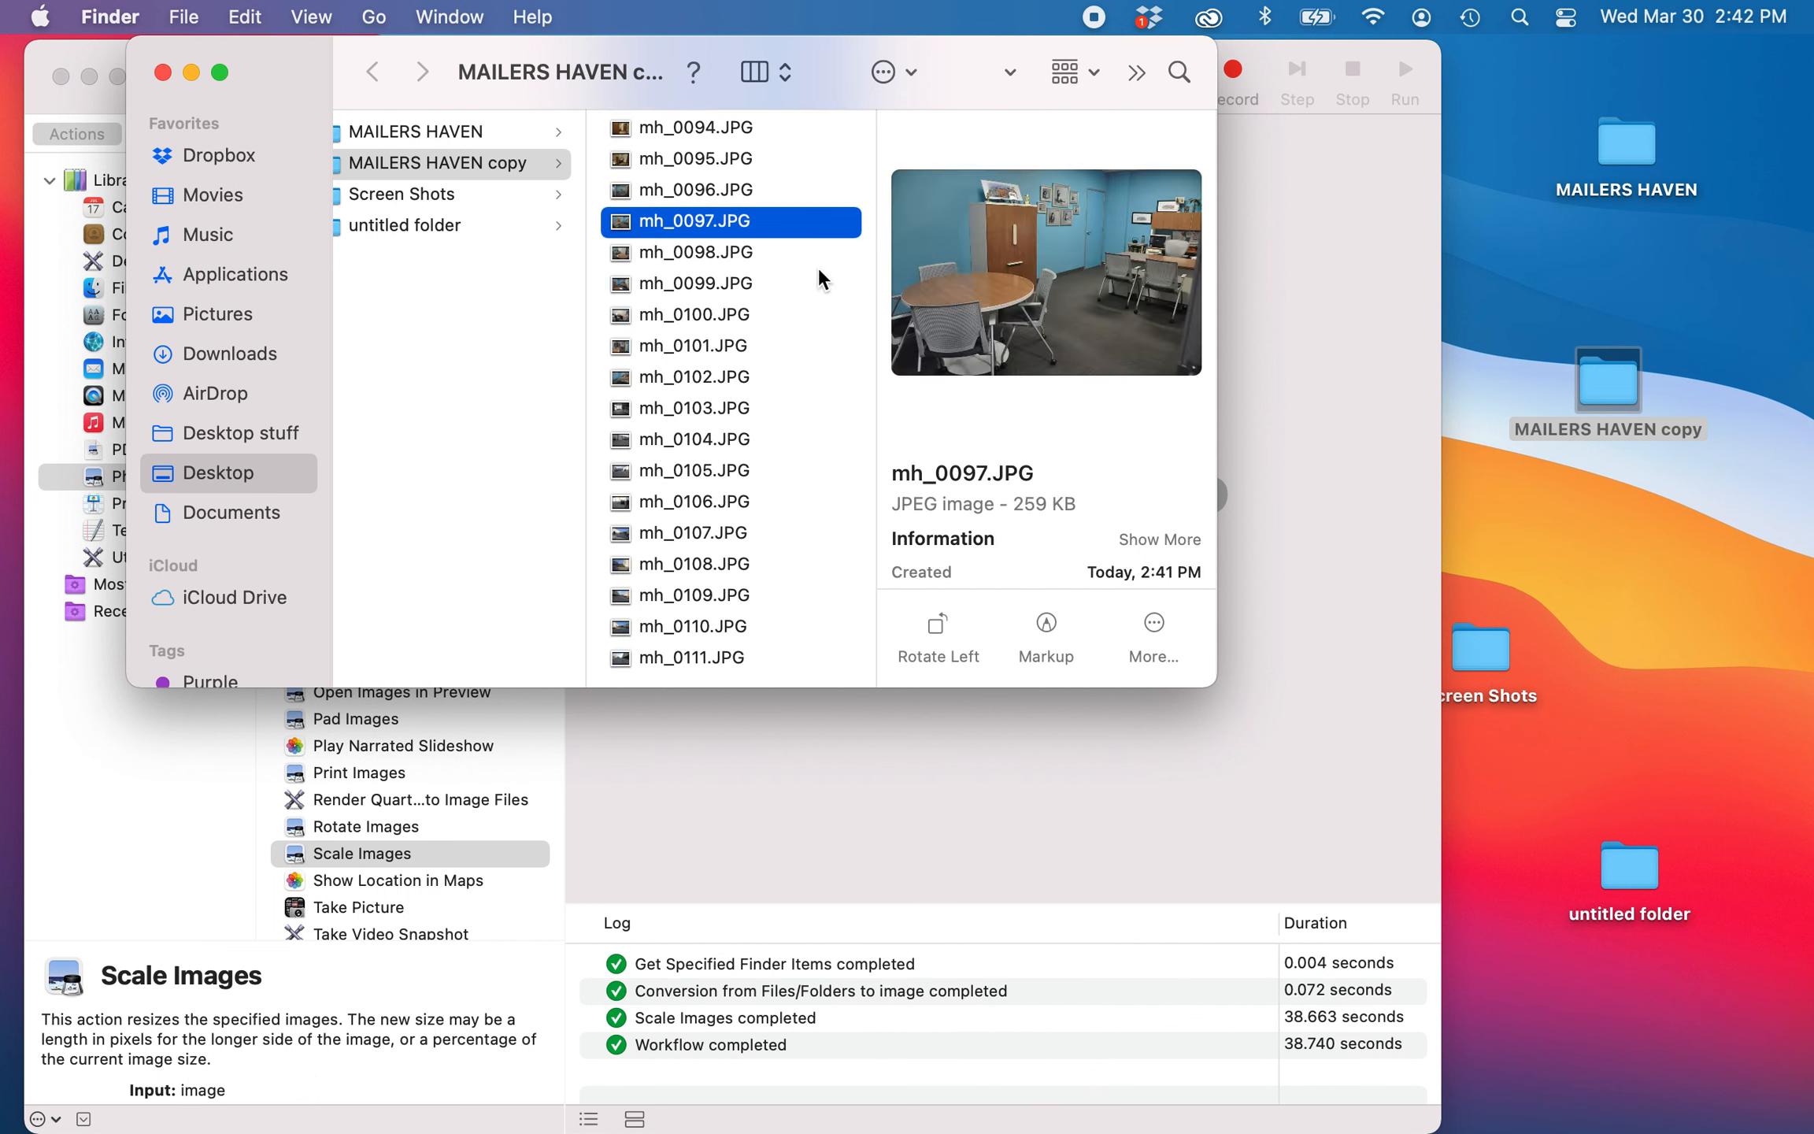
key(Down)
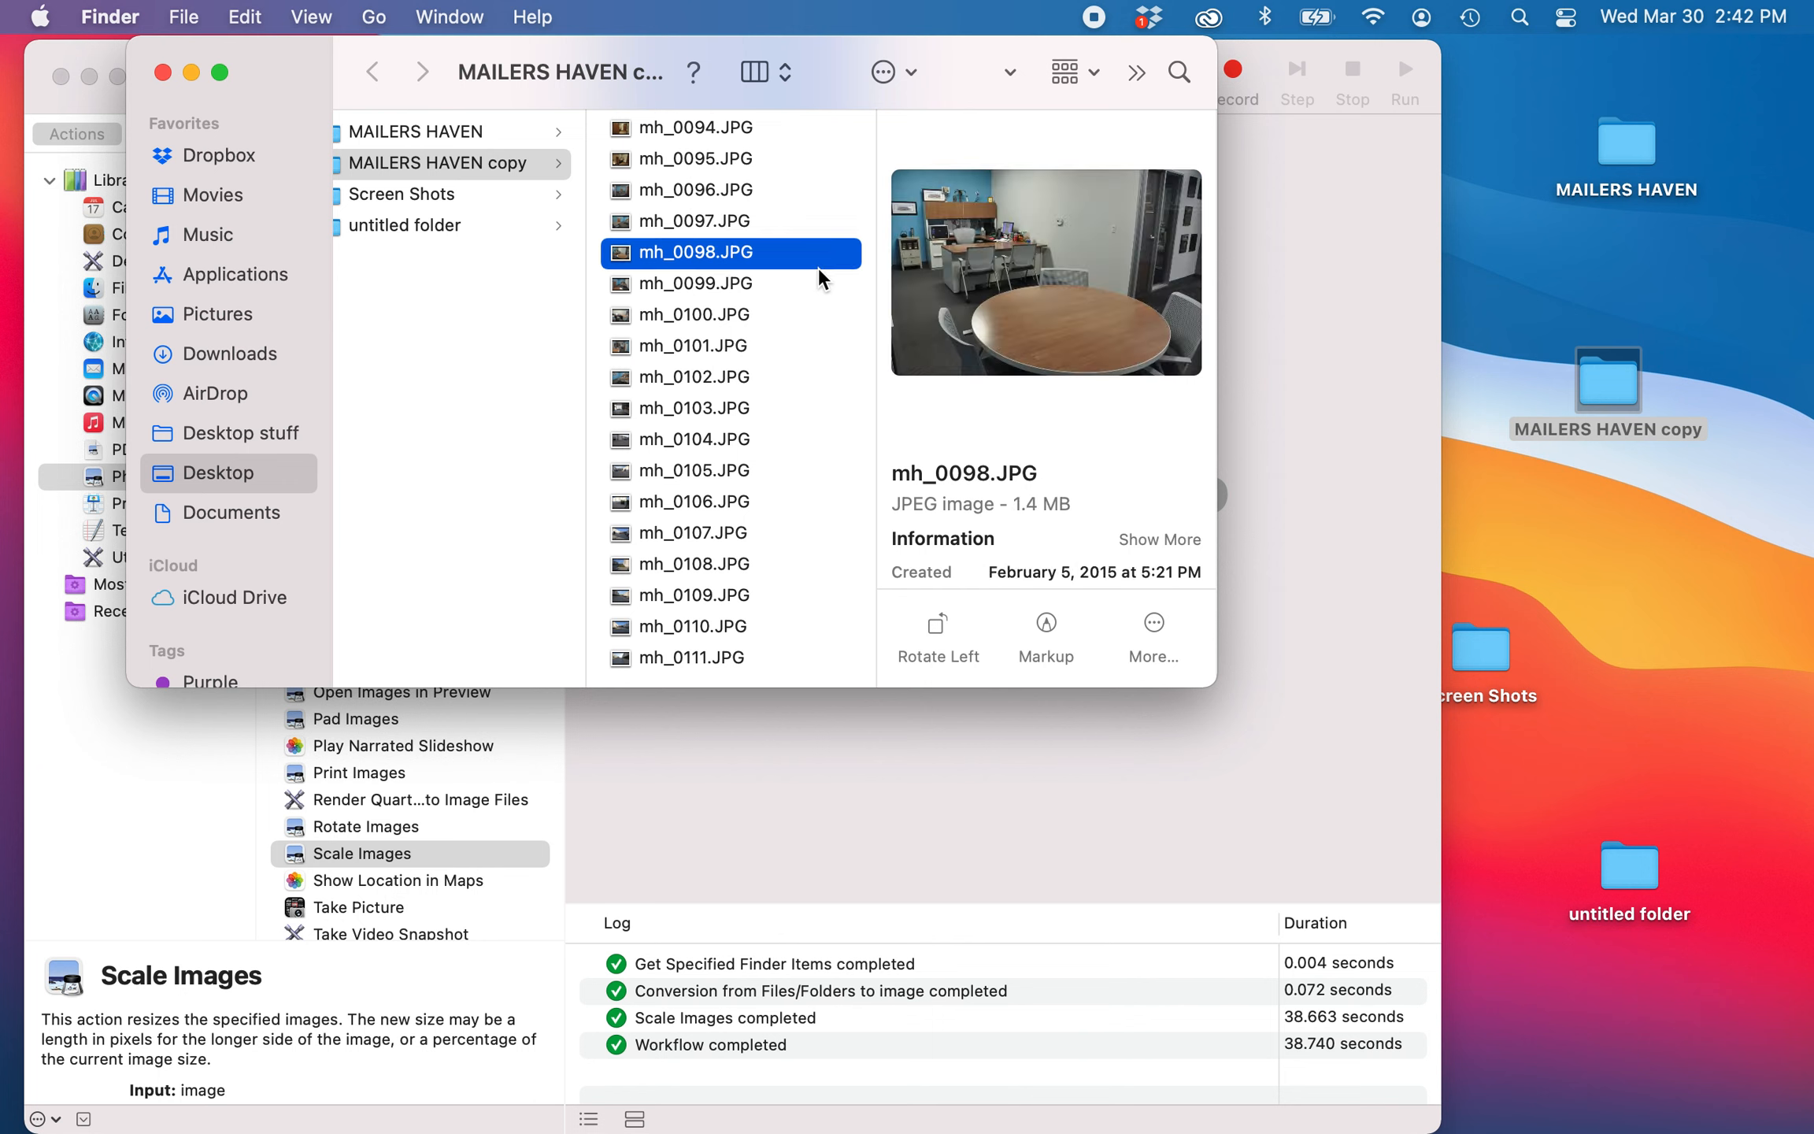
Examine the file sizes of individual photos from mh_0099 back to mh_0087 in the MAILERS HAVEN copy folder, and close its window.
key(Down)
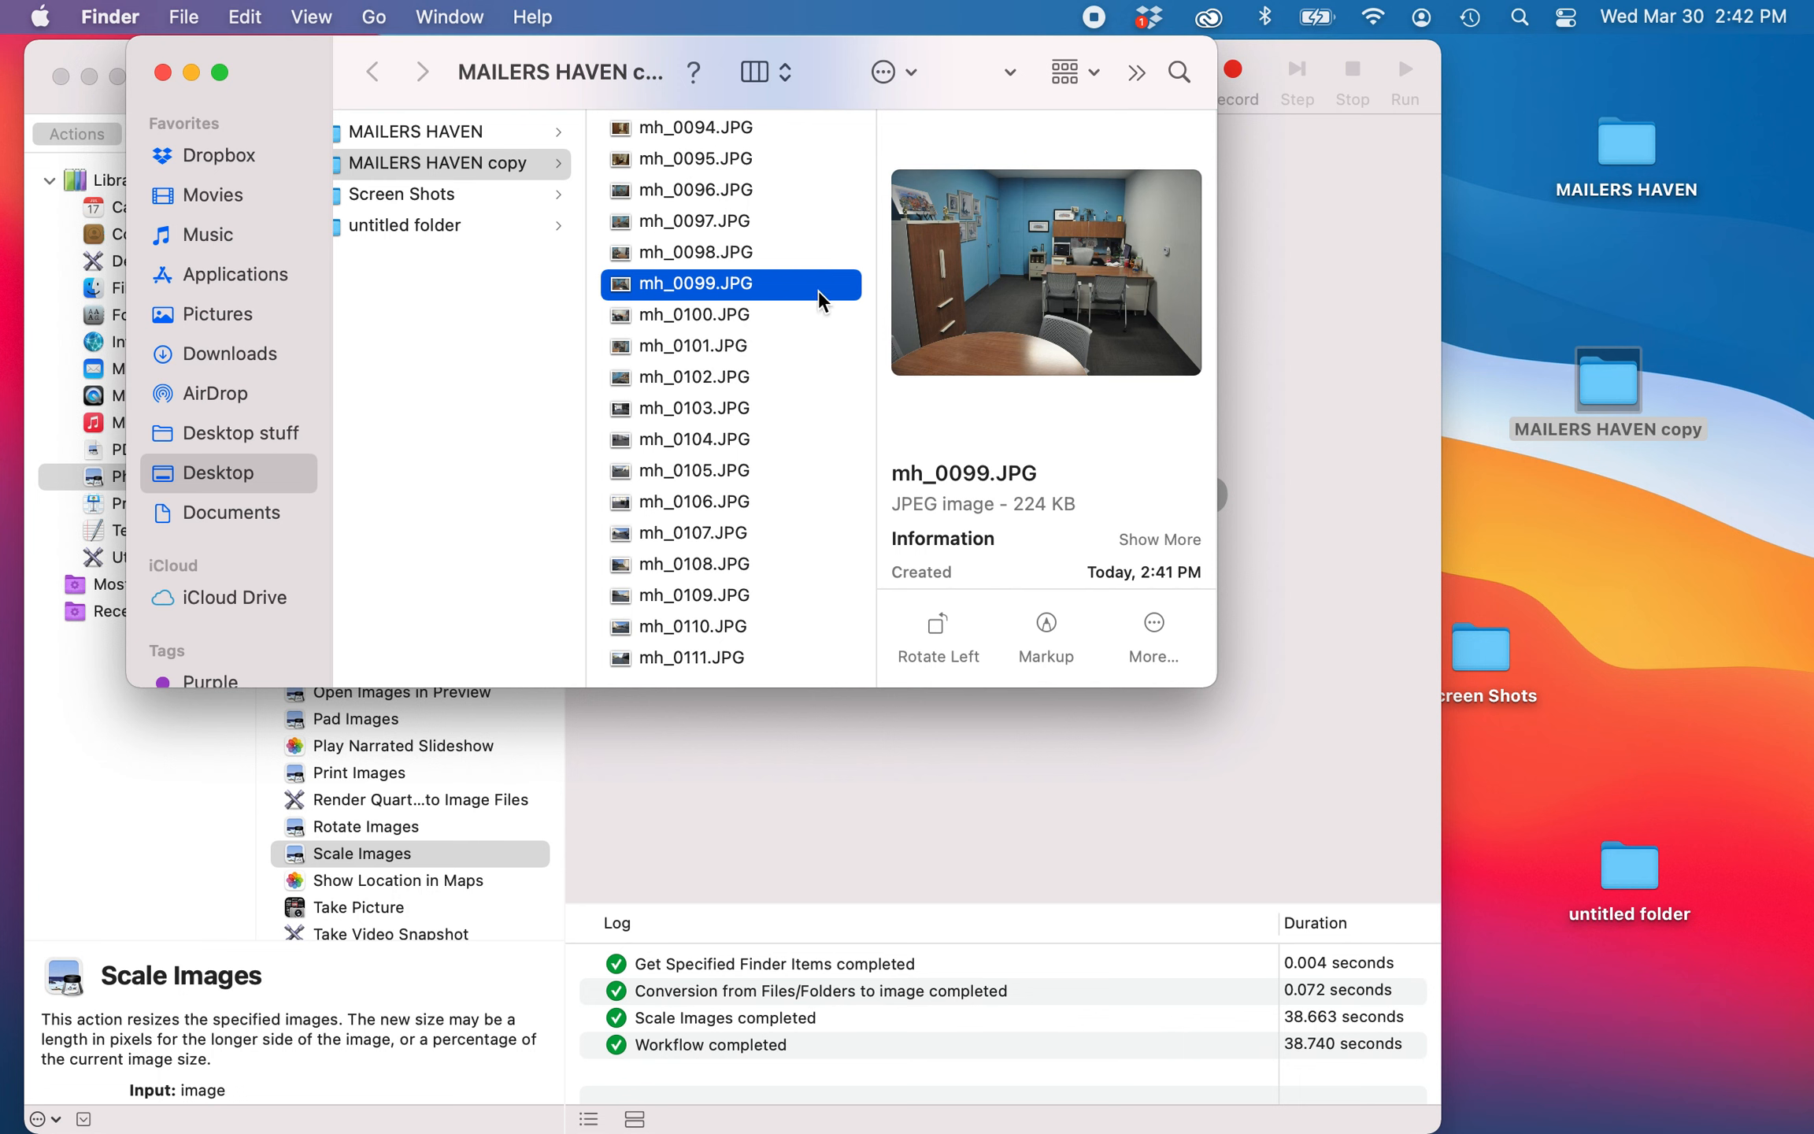
scroll(807, 622, down, 1)
key(Up)
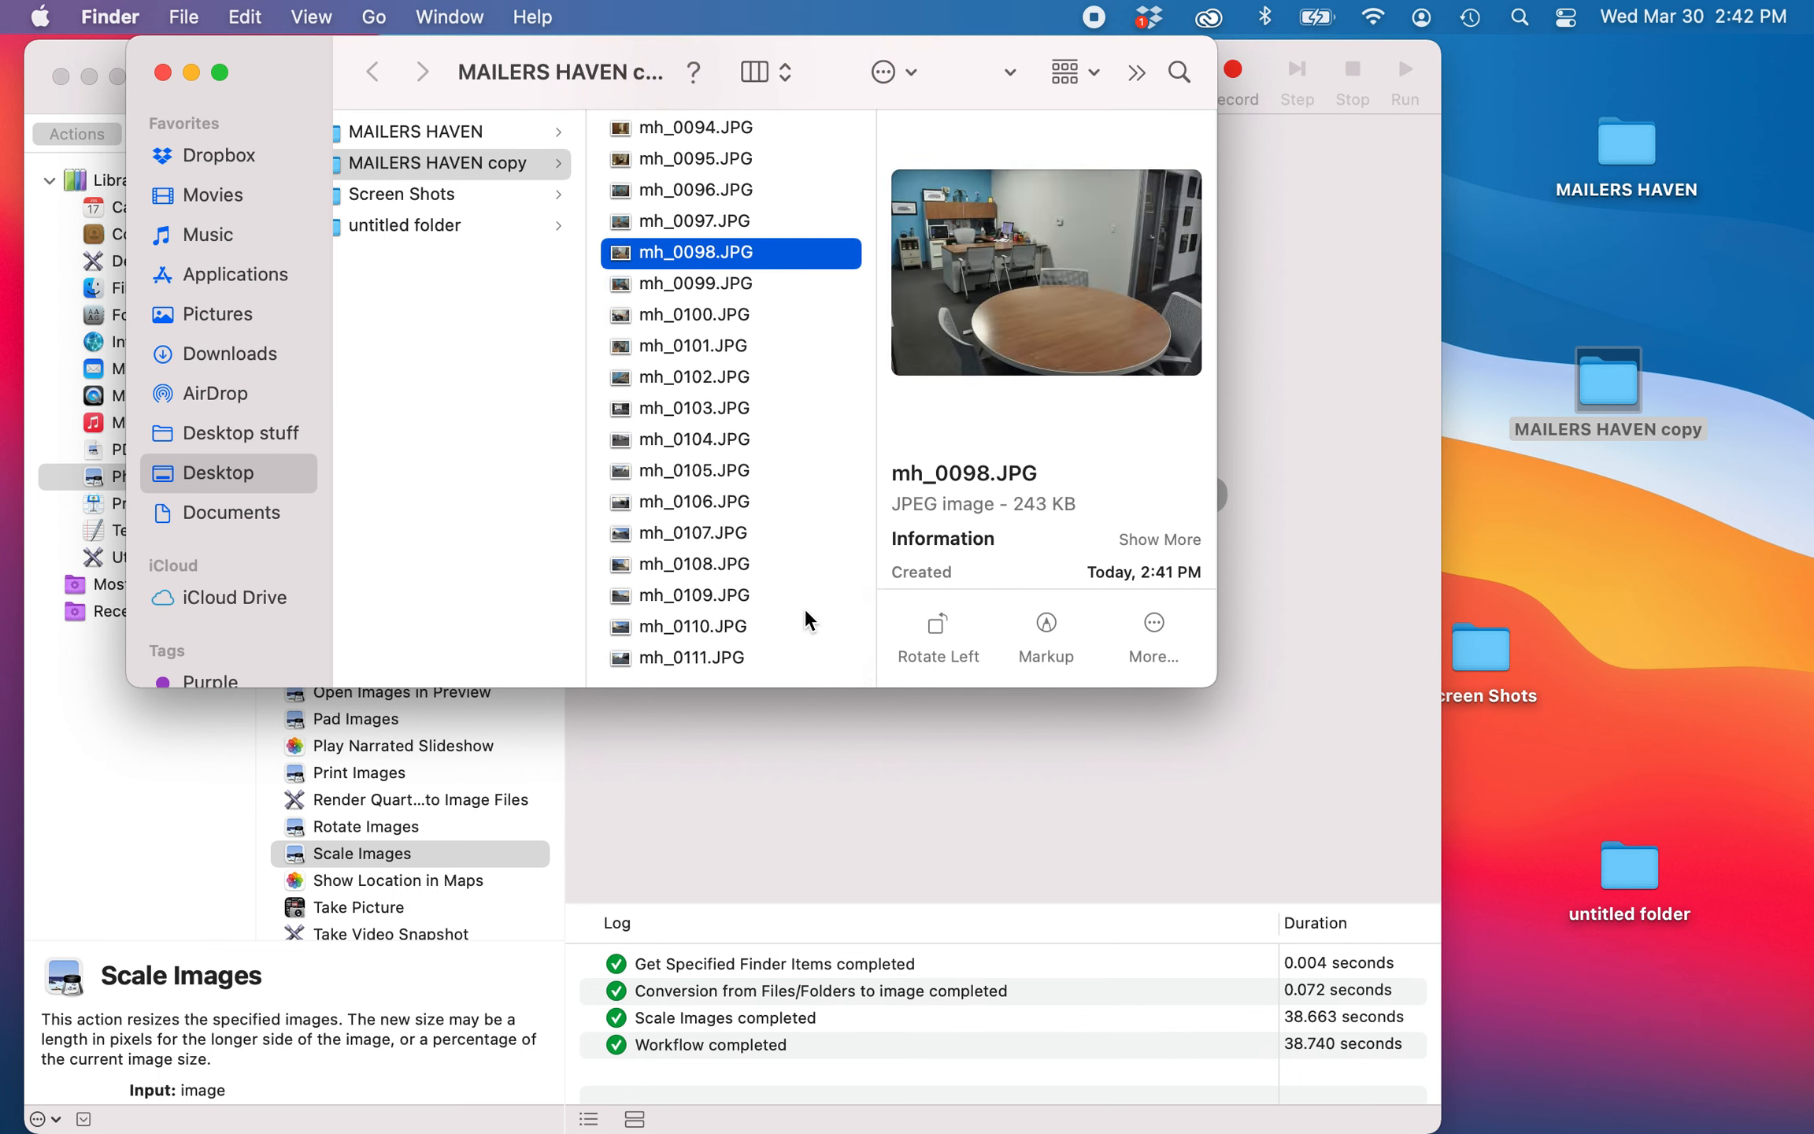
key(Up)
scroll(803, 551, up, 5)
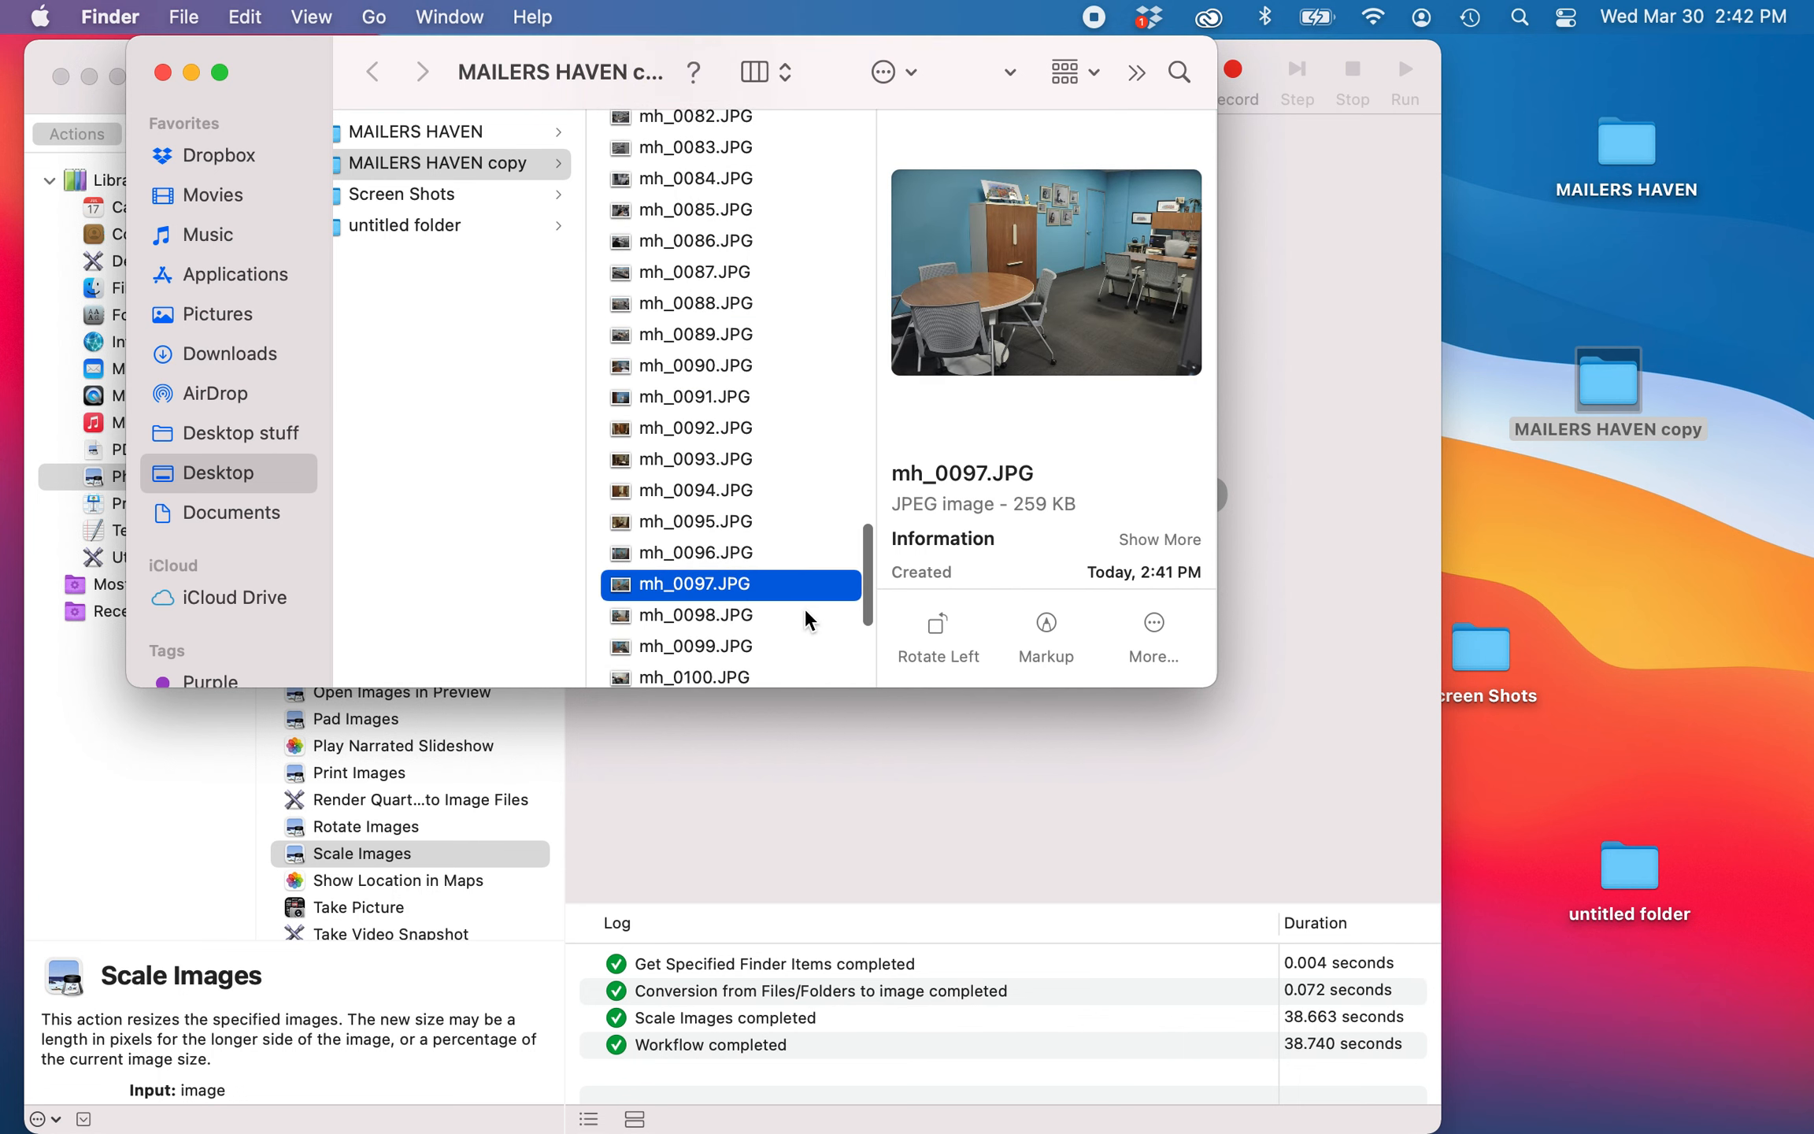
click(790, 492)
key(Up)
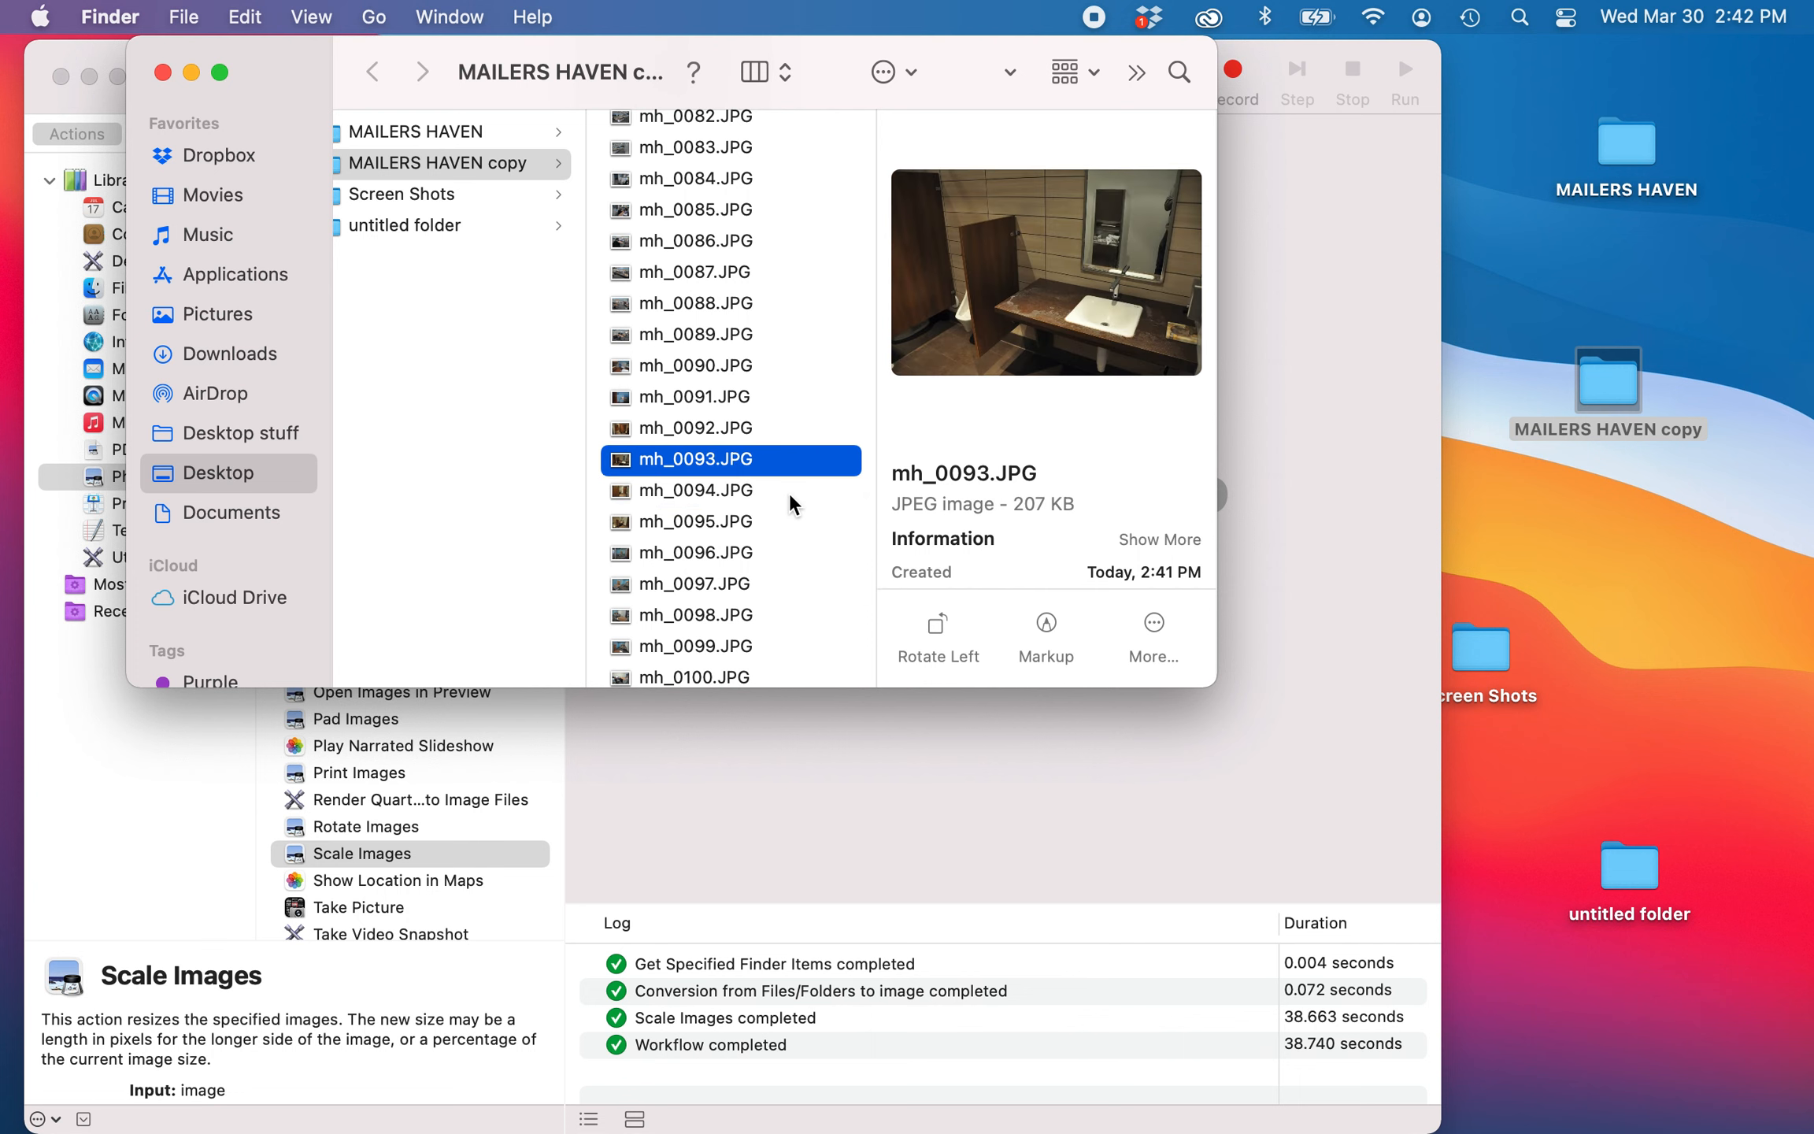
click(790, 302)
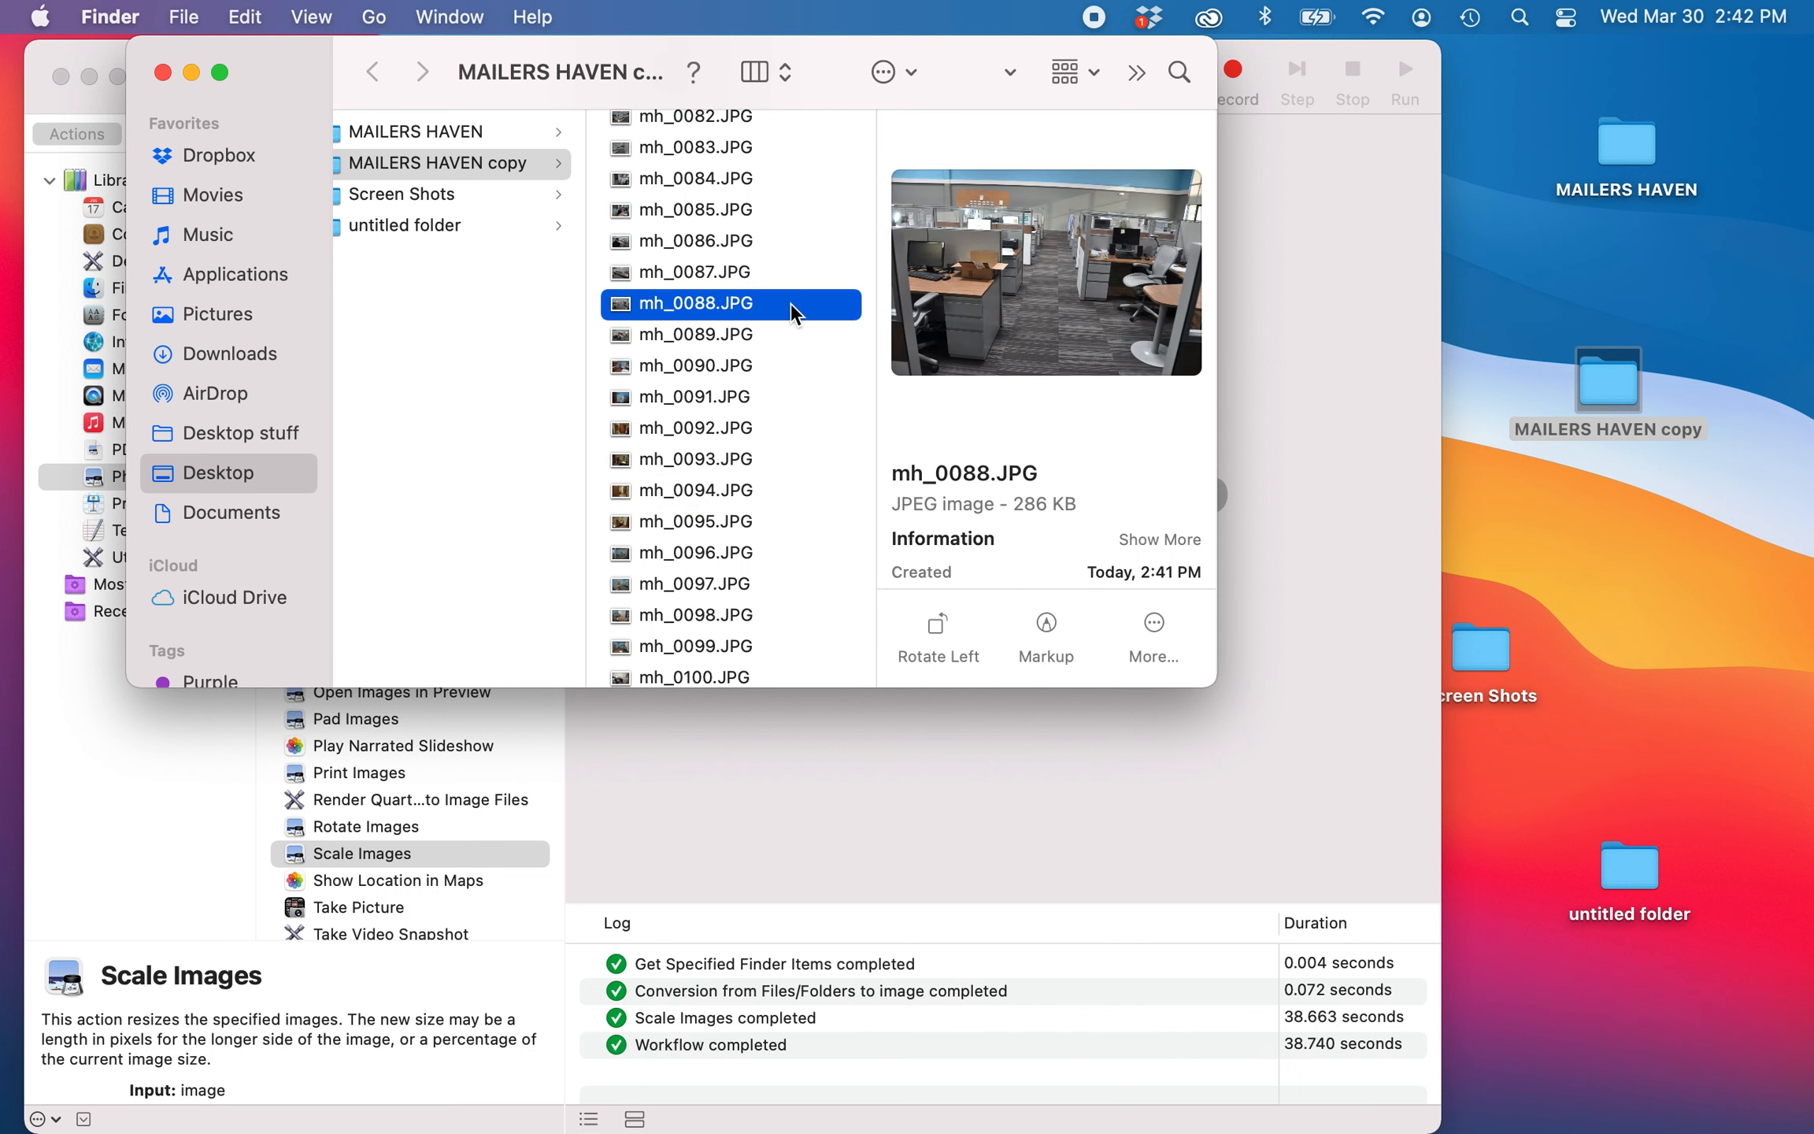
key(Up)
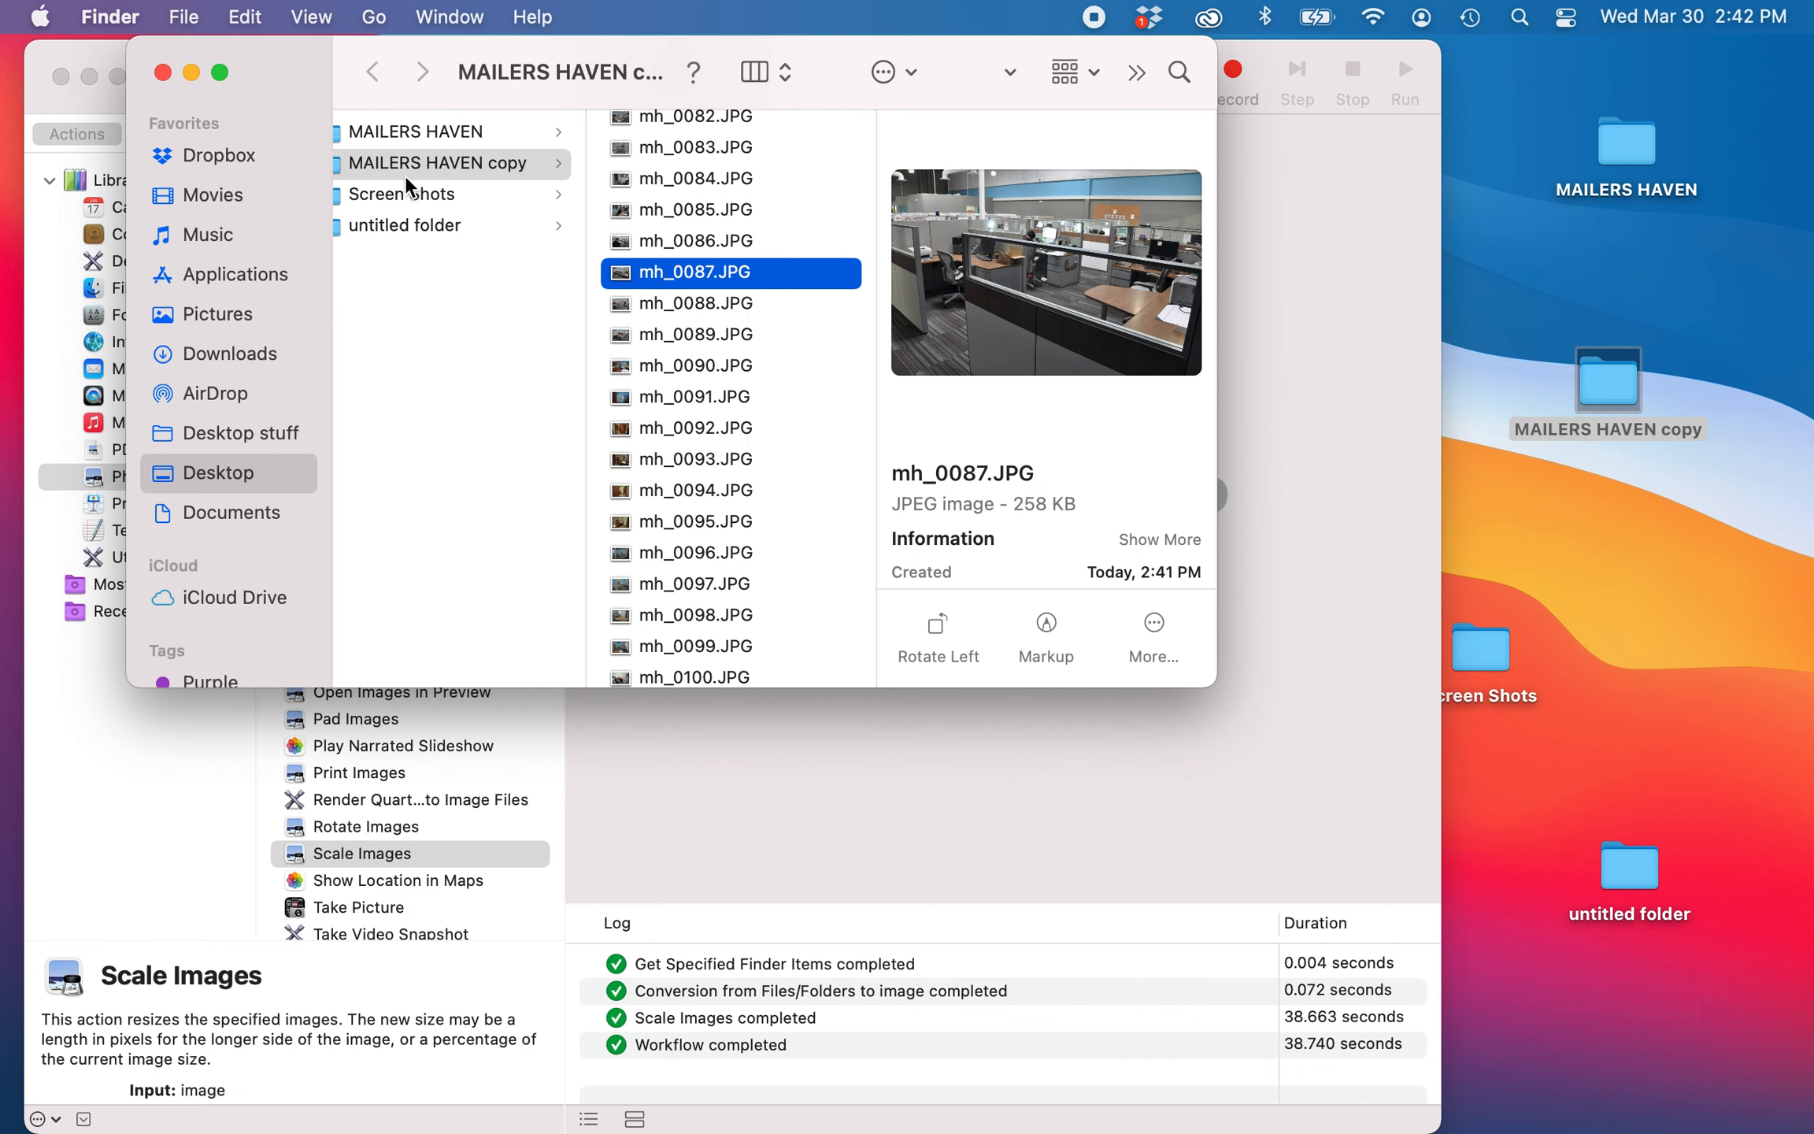
click(161, 72)
Reveal the desktop and move the Screen Shots folder up between the two MAILERS HAVEN folders, away from its partly covered spot.
click(1610, 569)
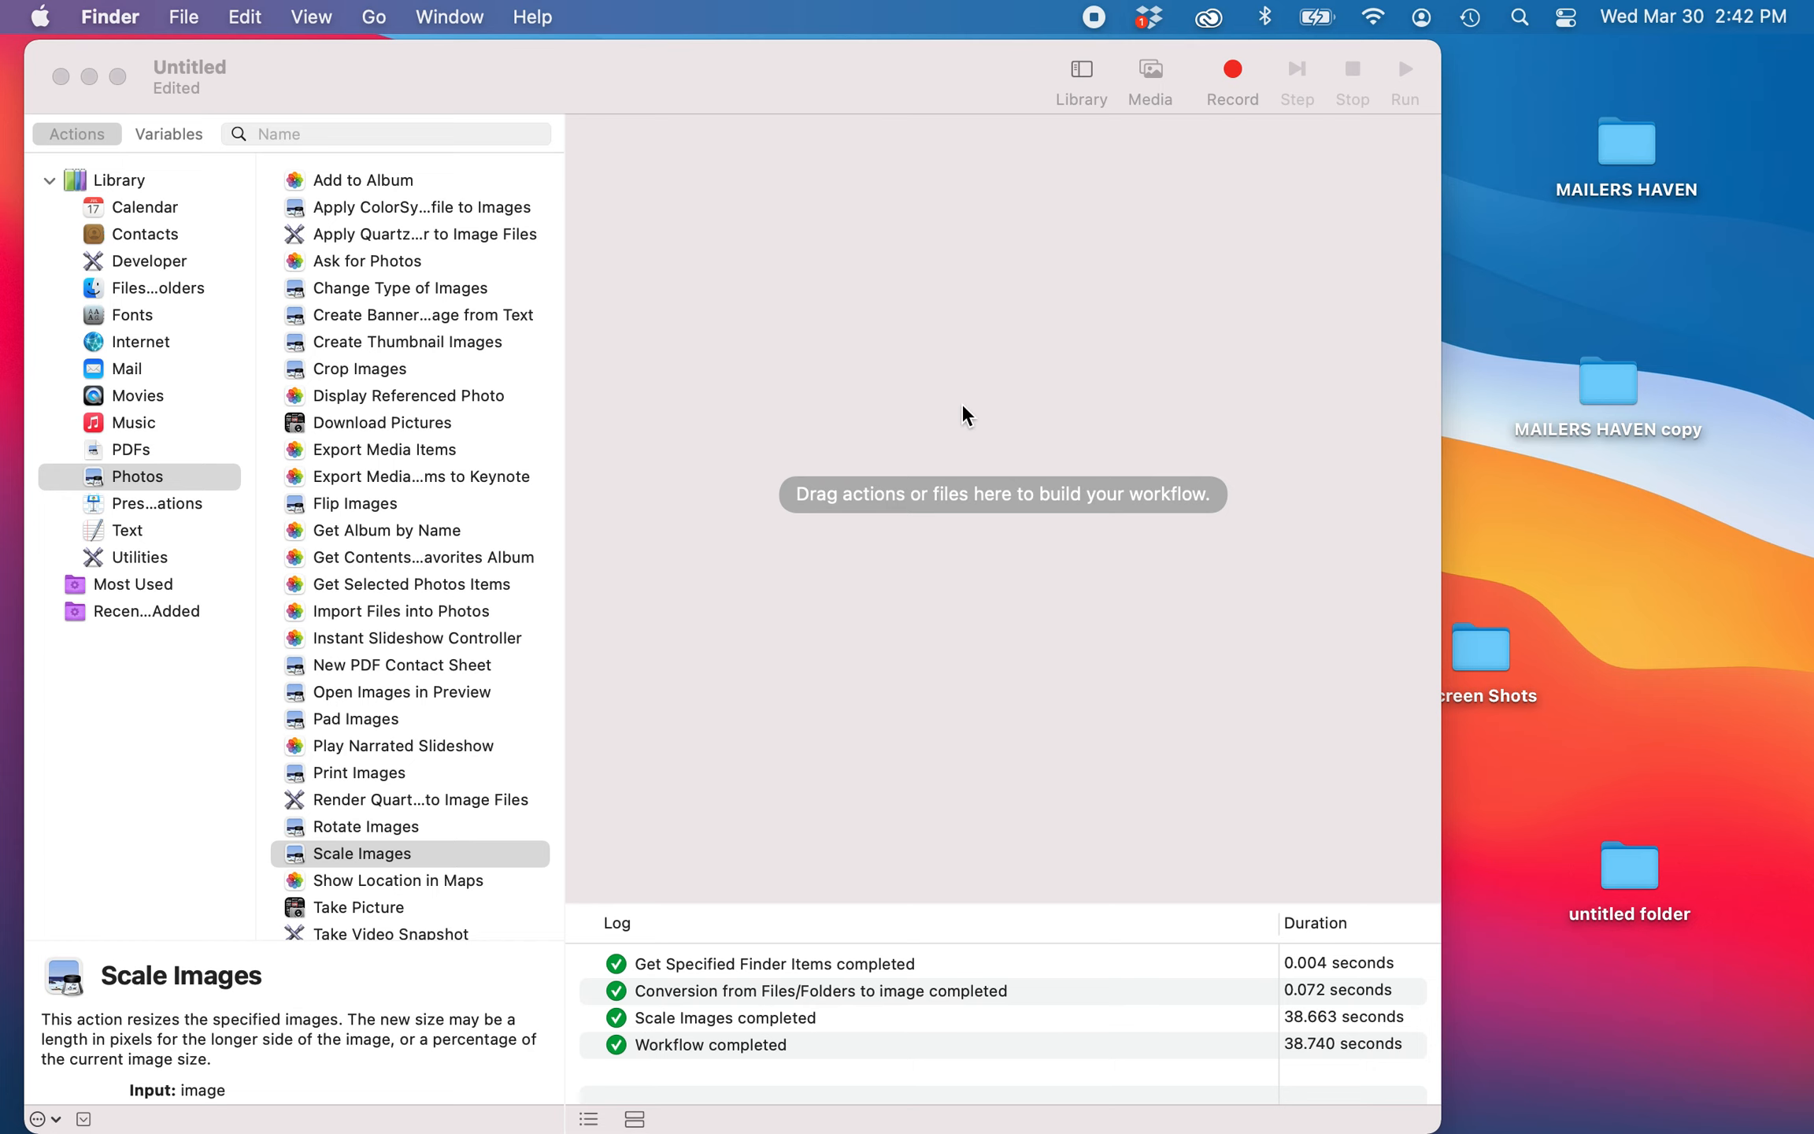
mouse_move(1813, 0)
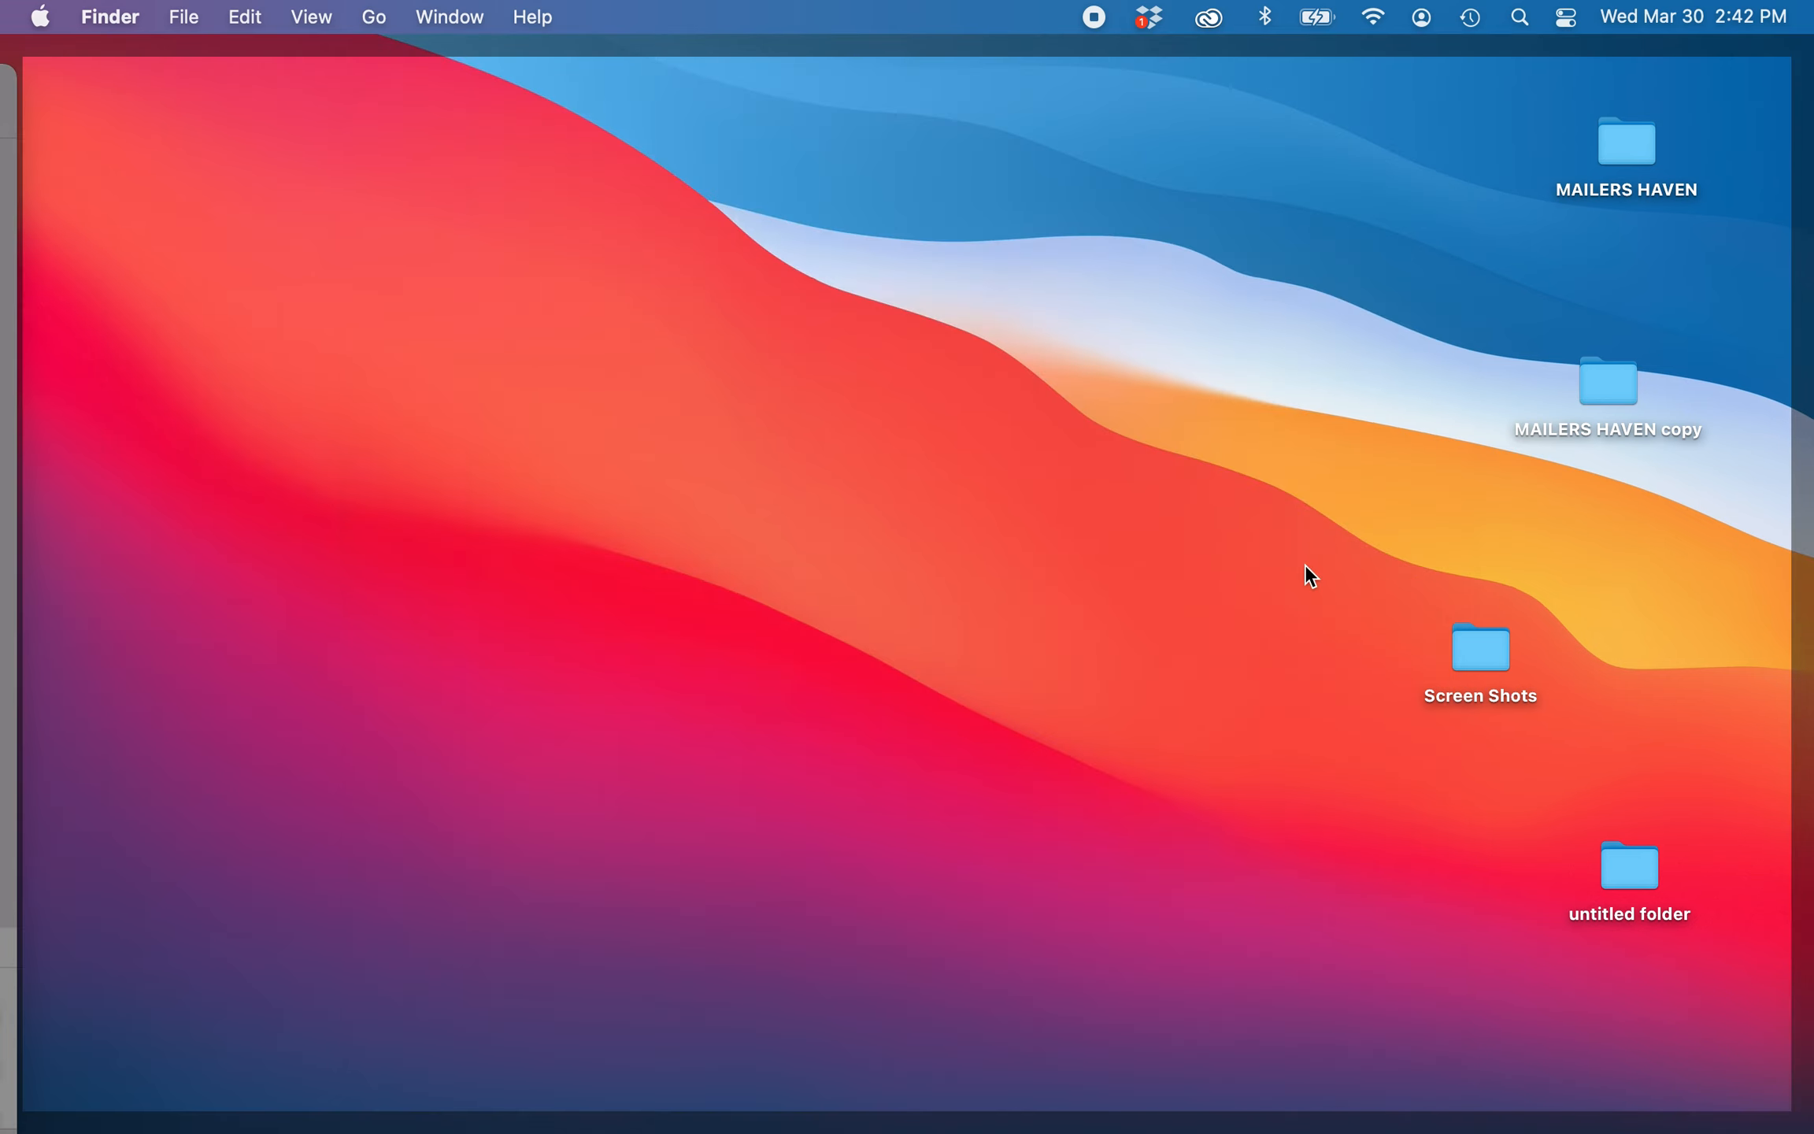
drag(1492, 646, 1272, 259)
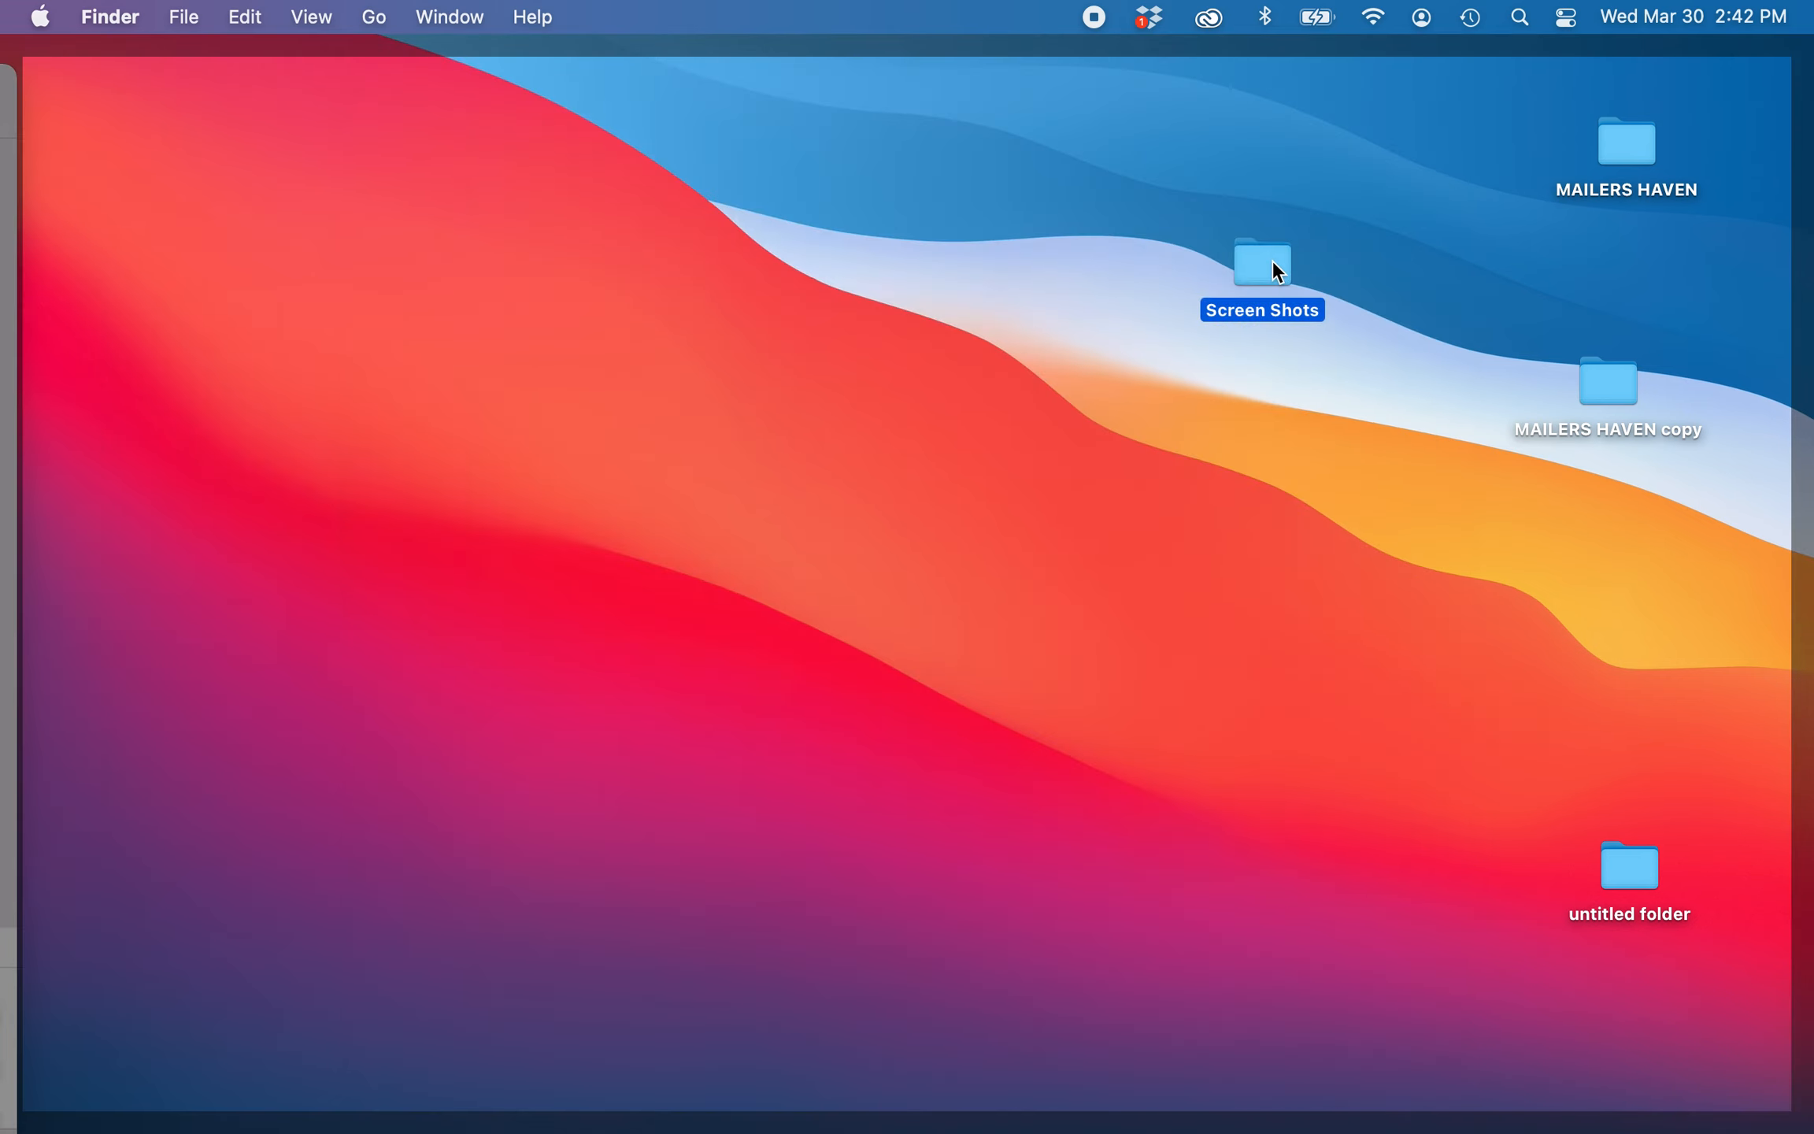
click(1432, 219)
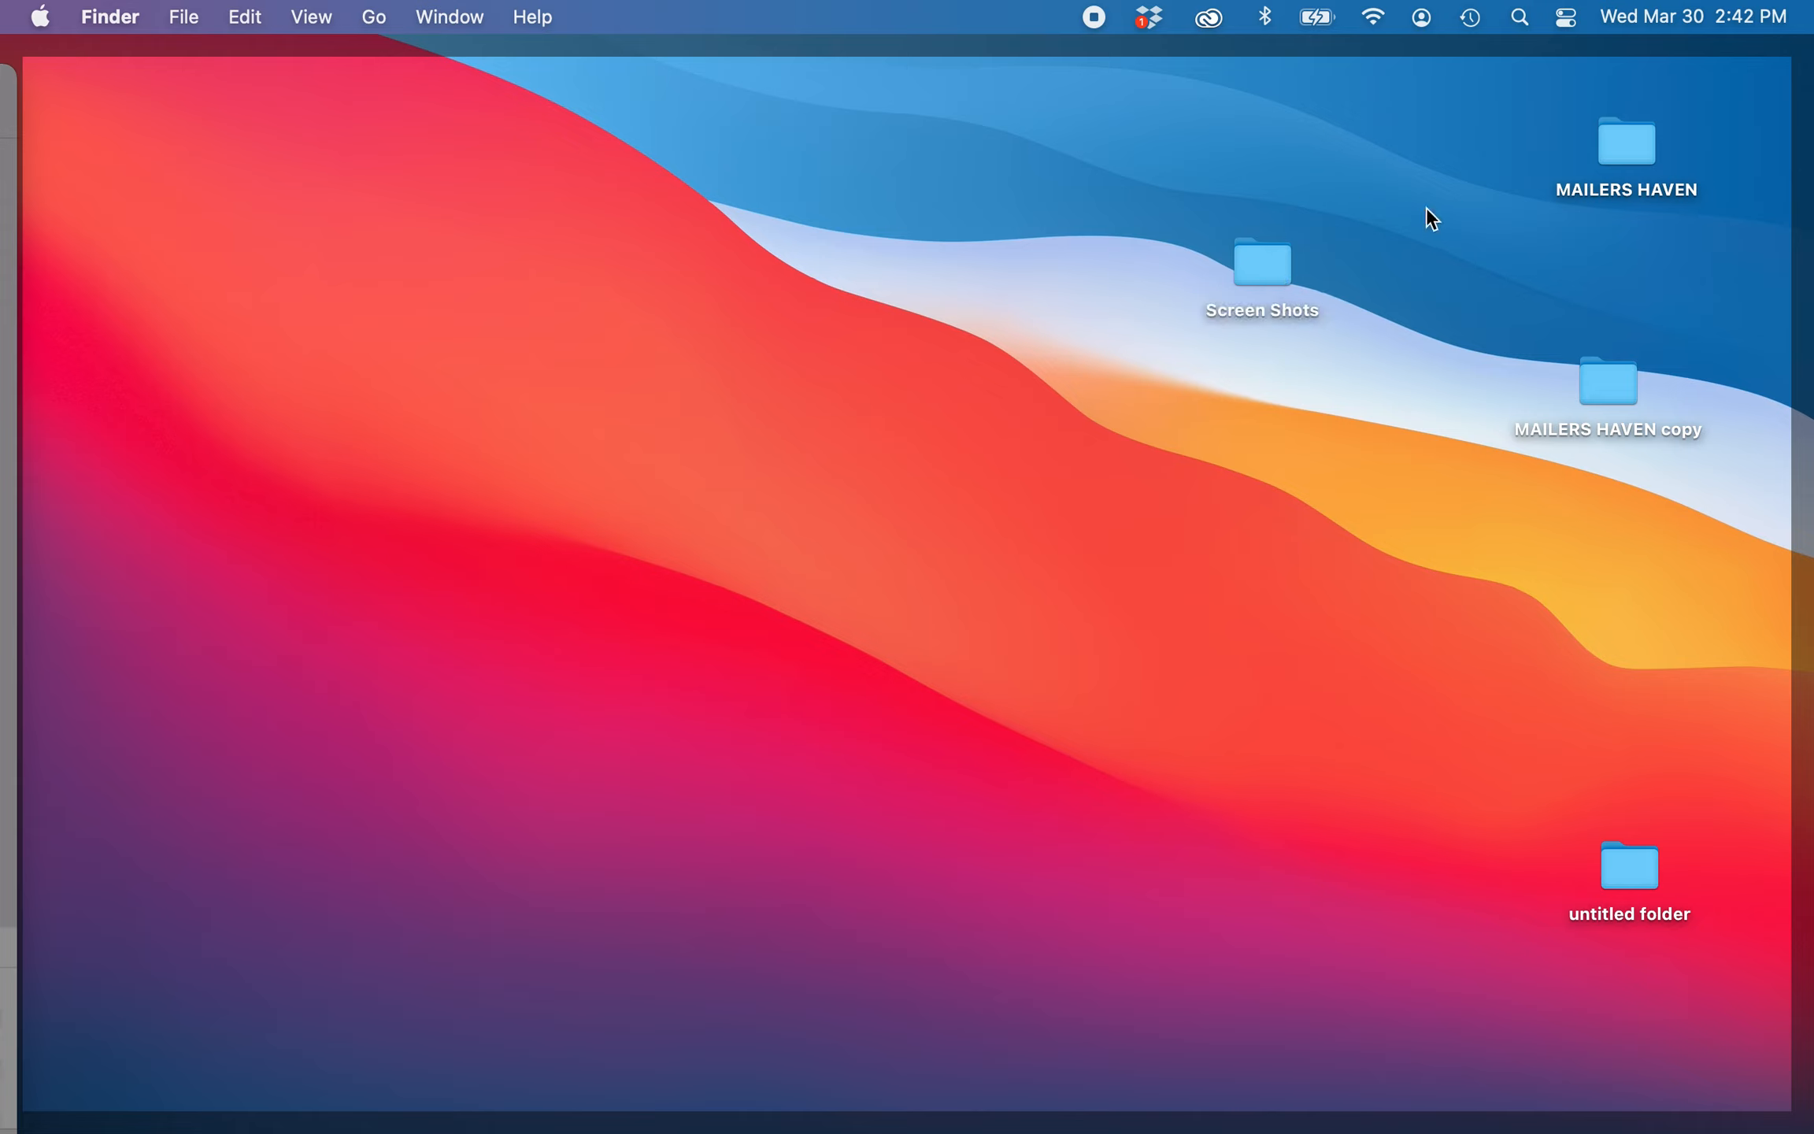
Add all the images in the Screen Shots folder to the empty Automator workflow.
click(1267, 268)
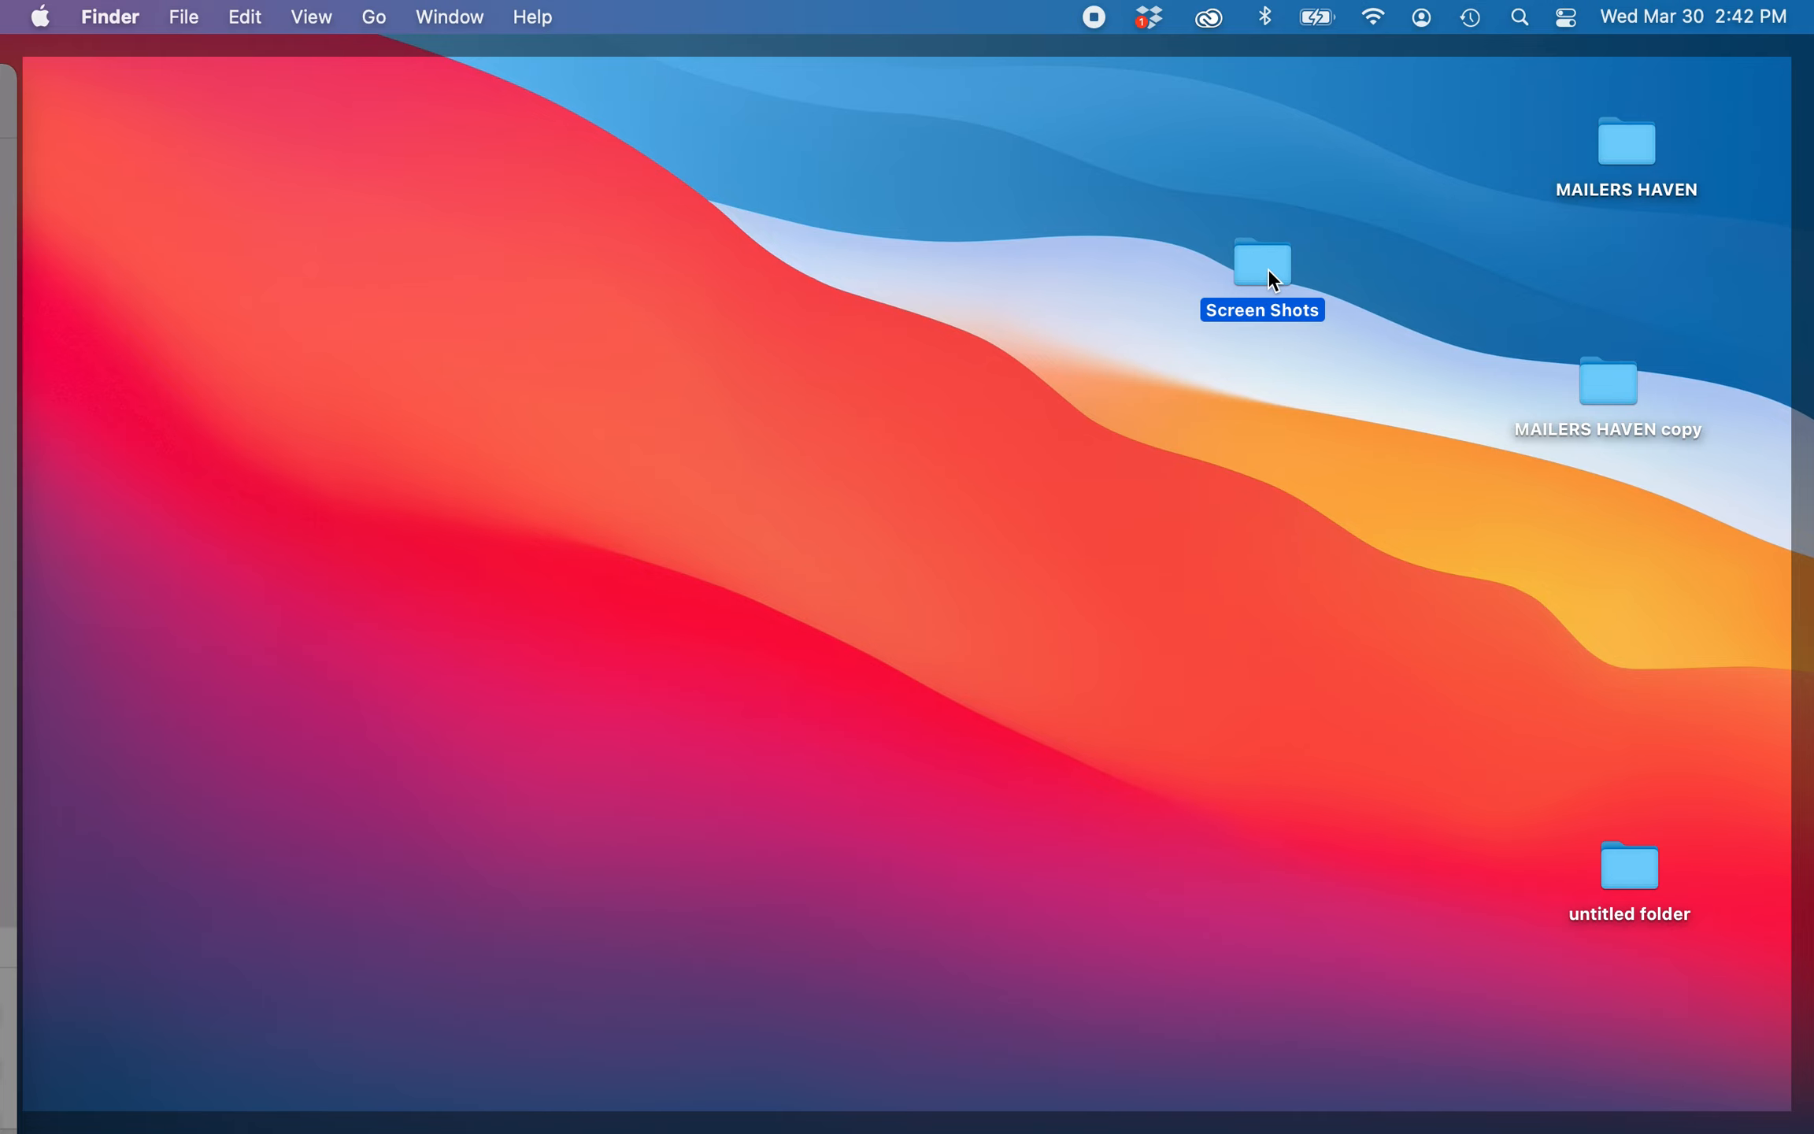
double_click(1267, 268)
click(1021, 251)
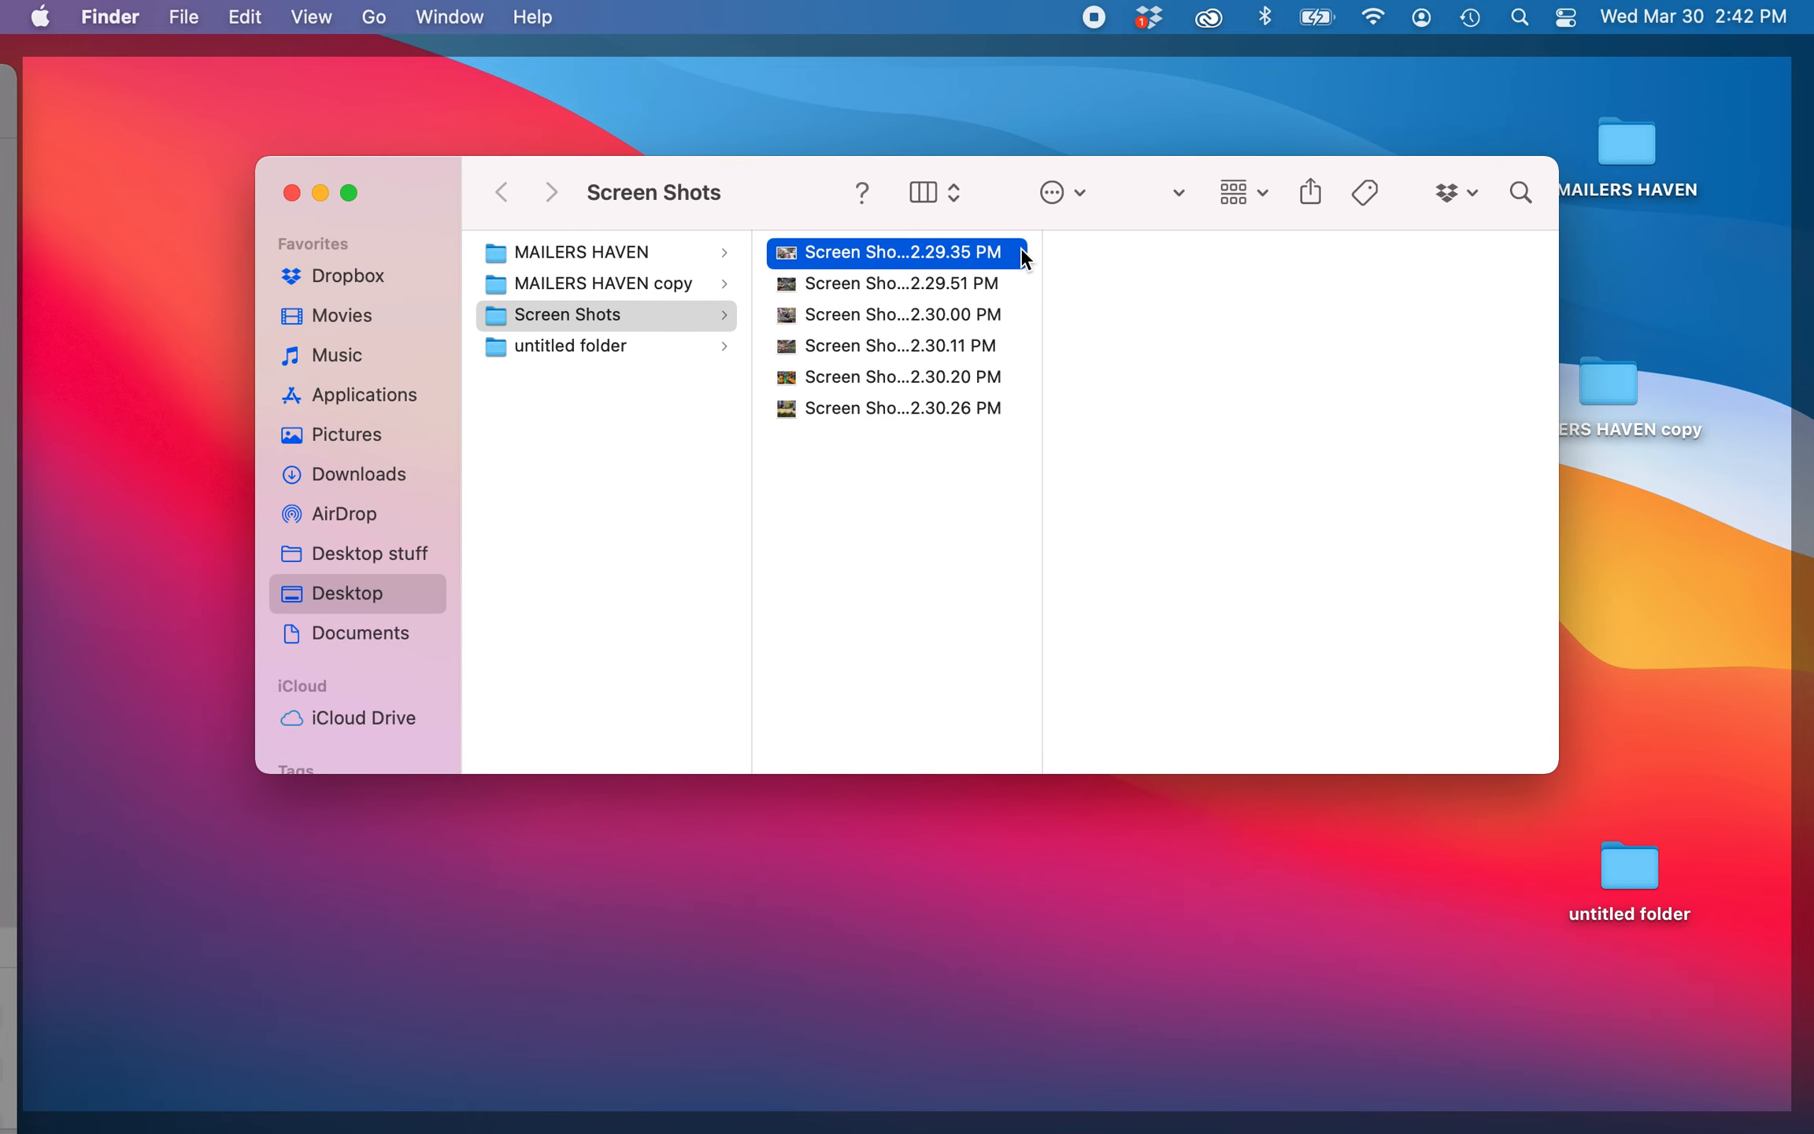
key(super+c)
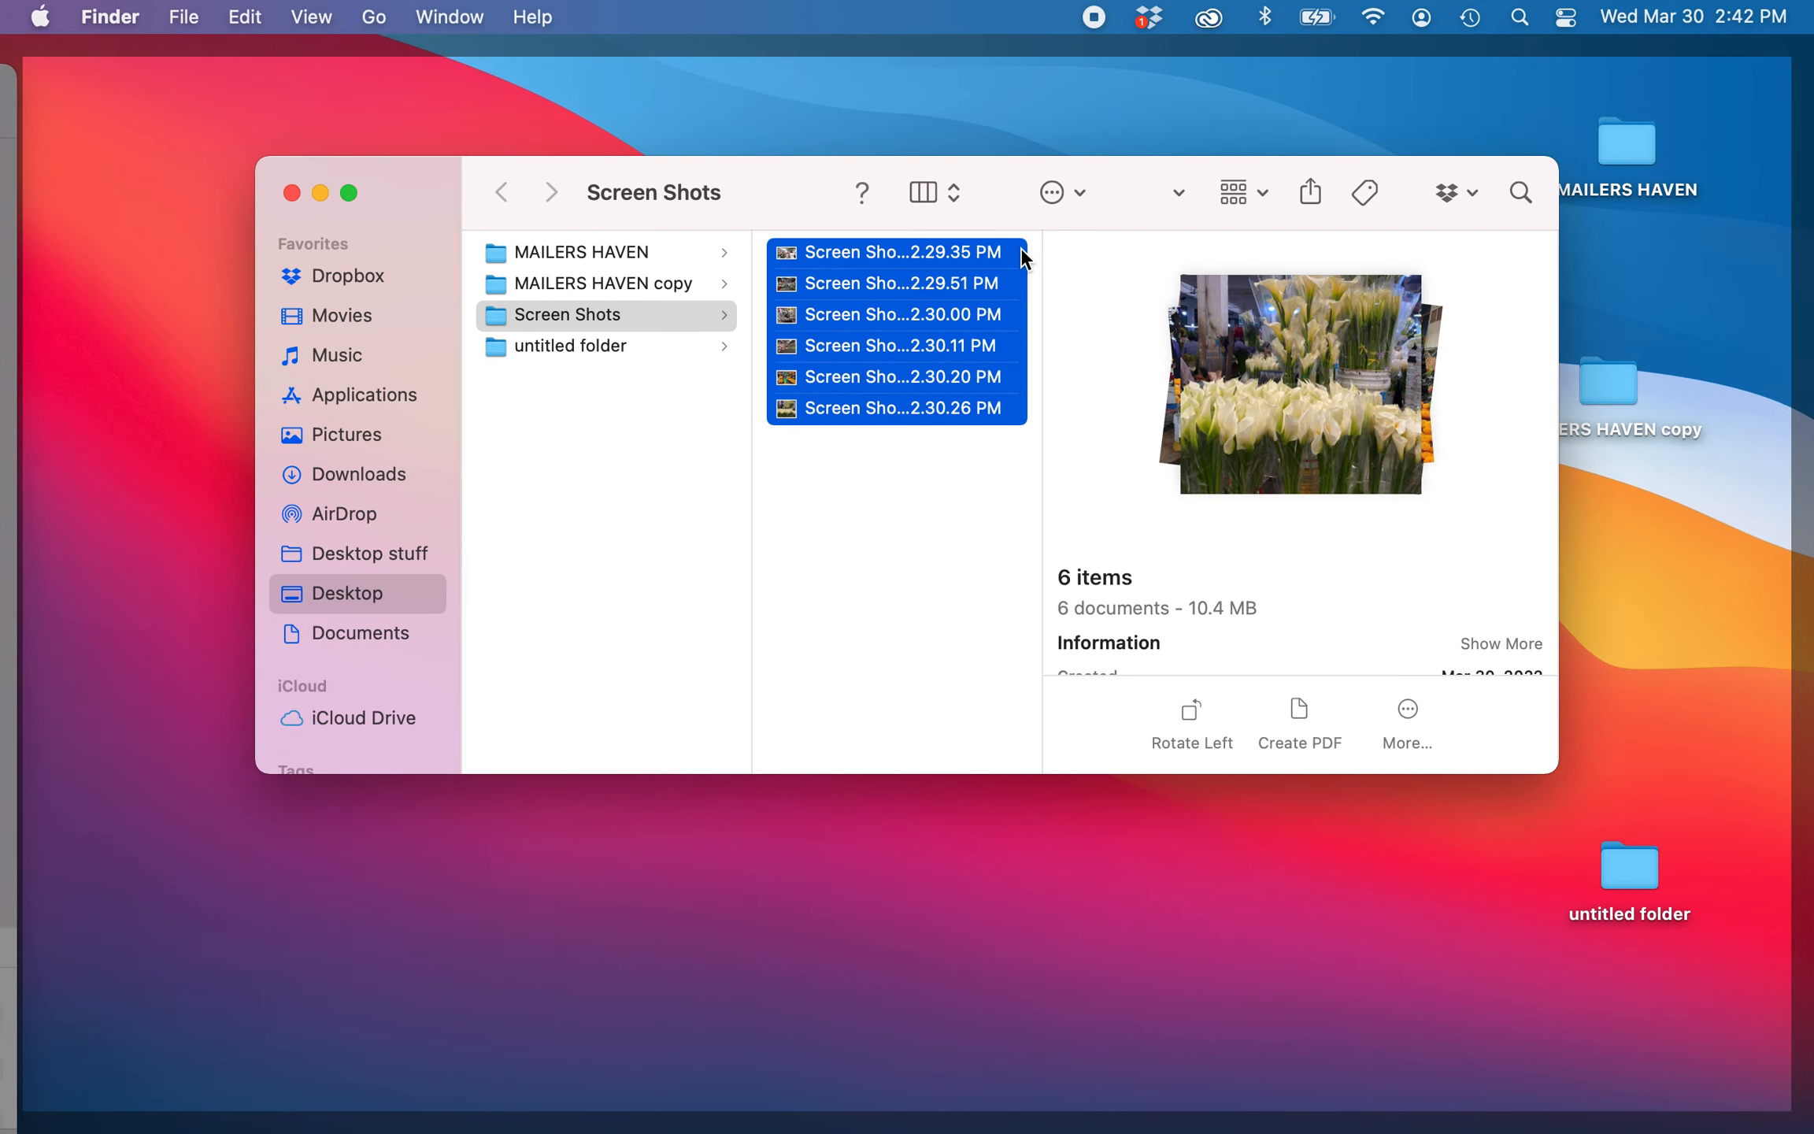
drag(1020, 247, 1222, 858)
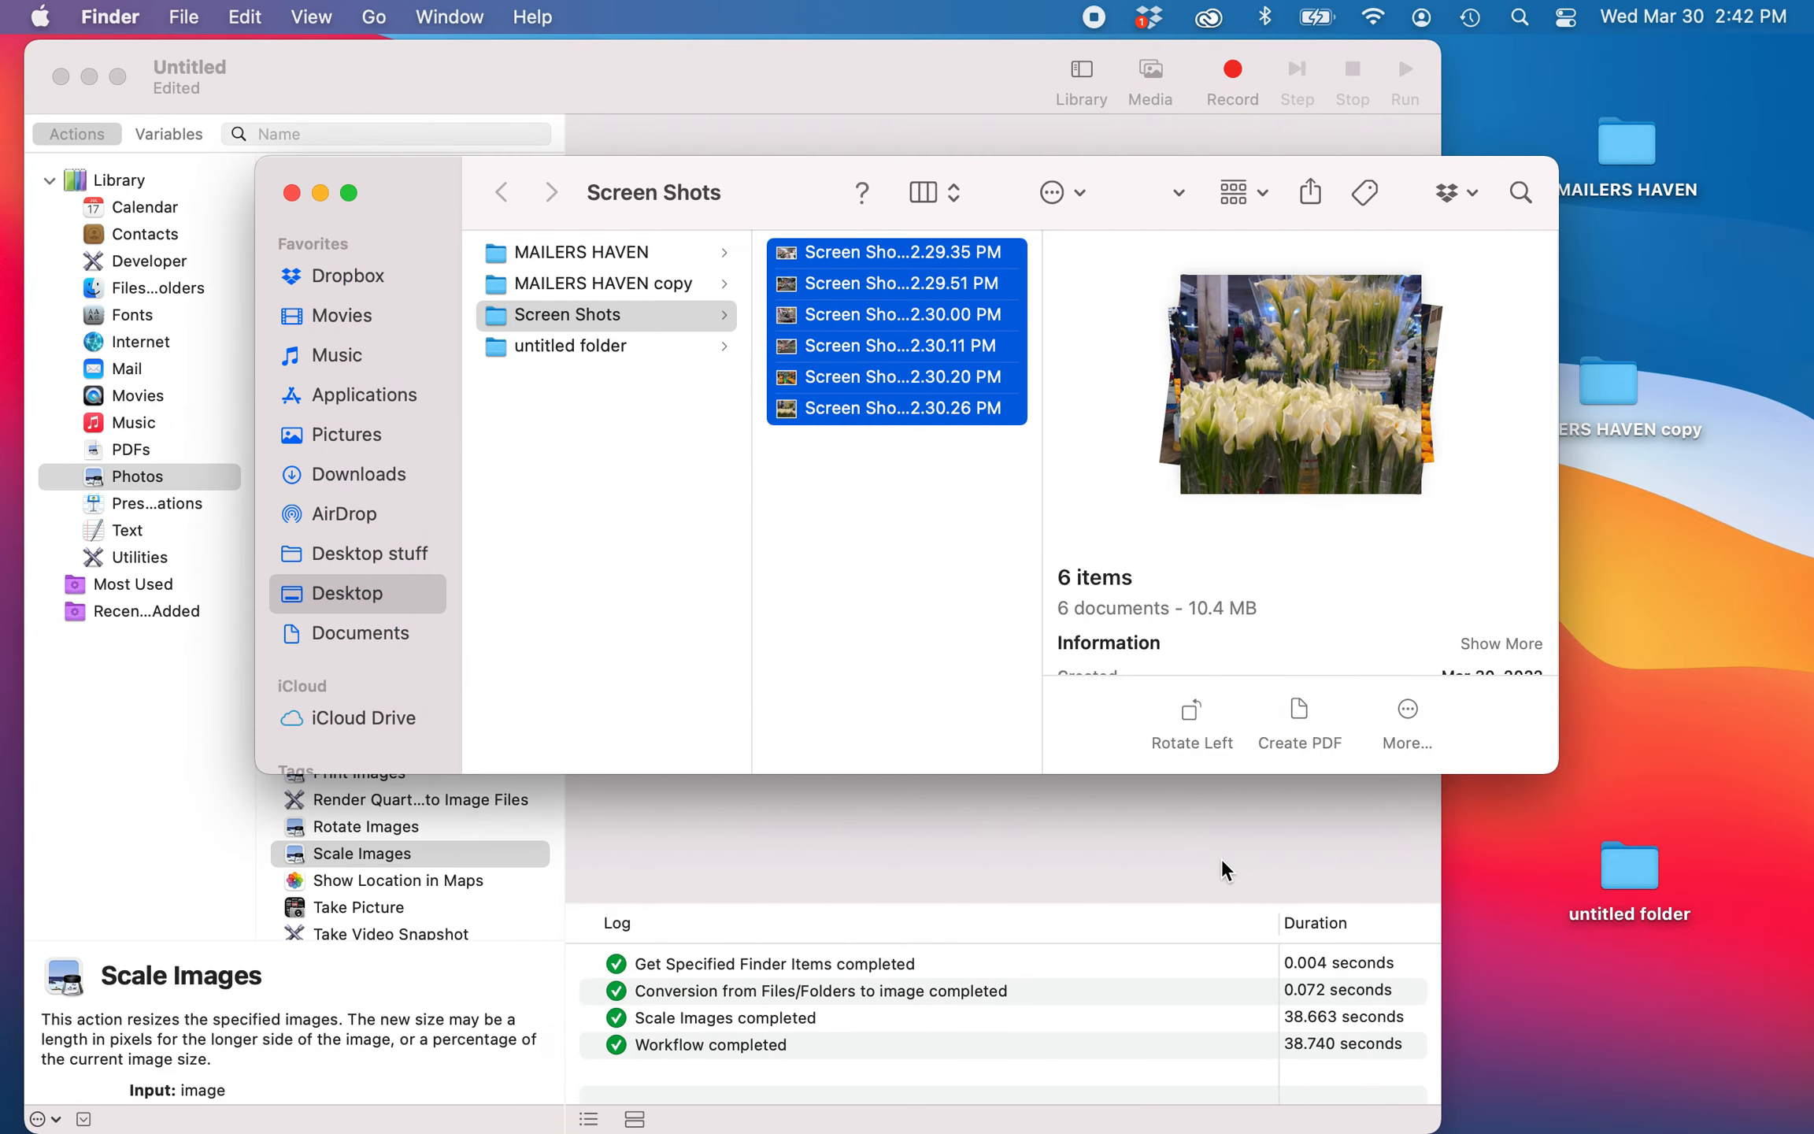
click(1222, 858)
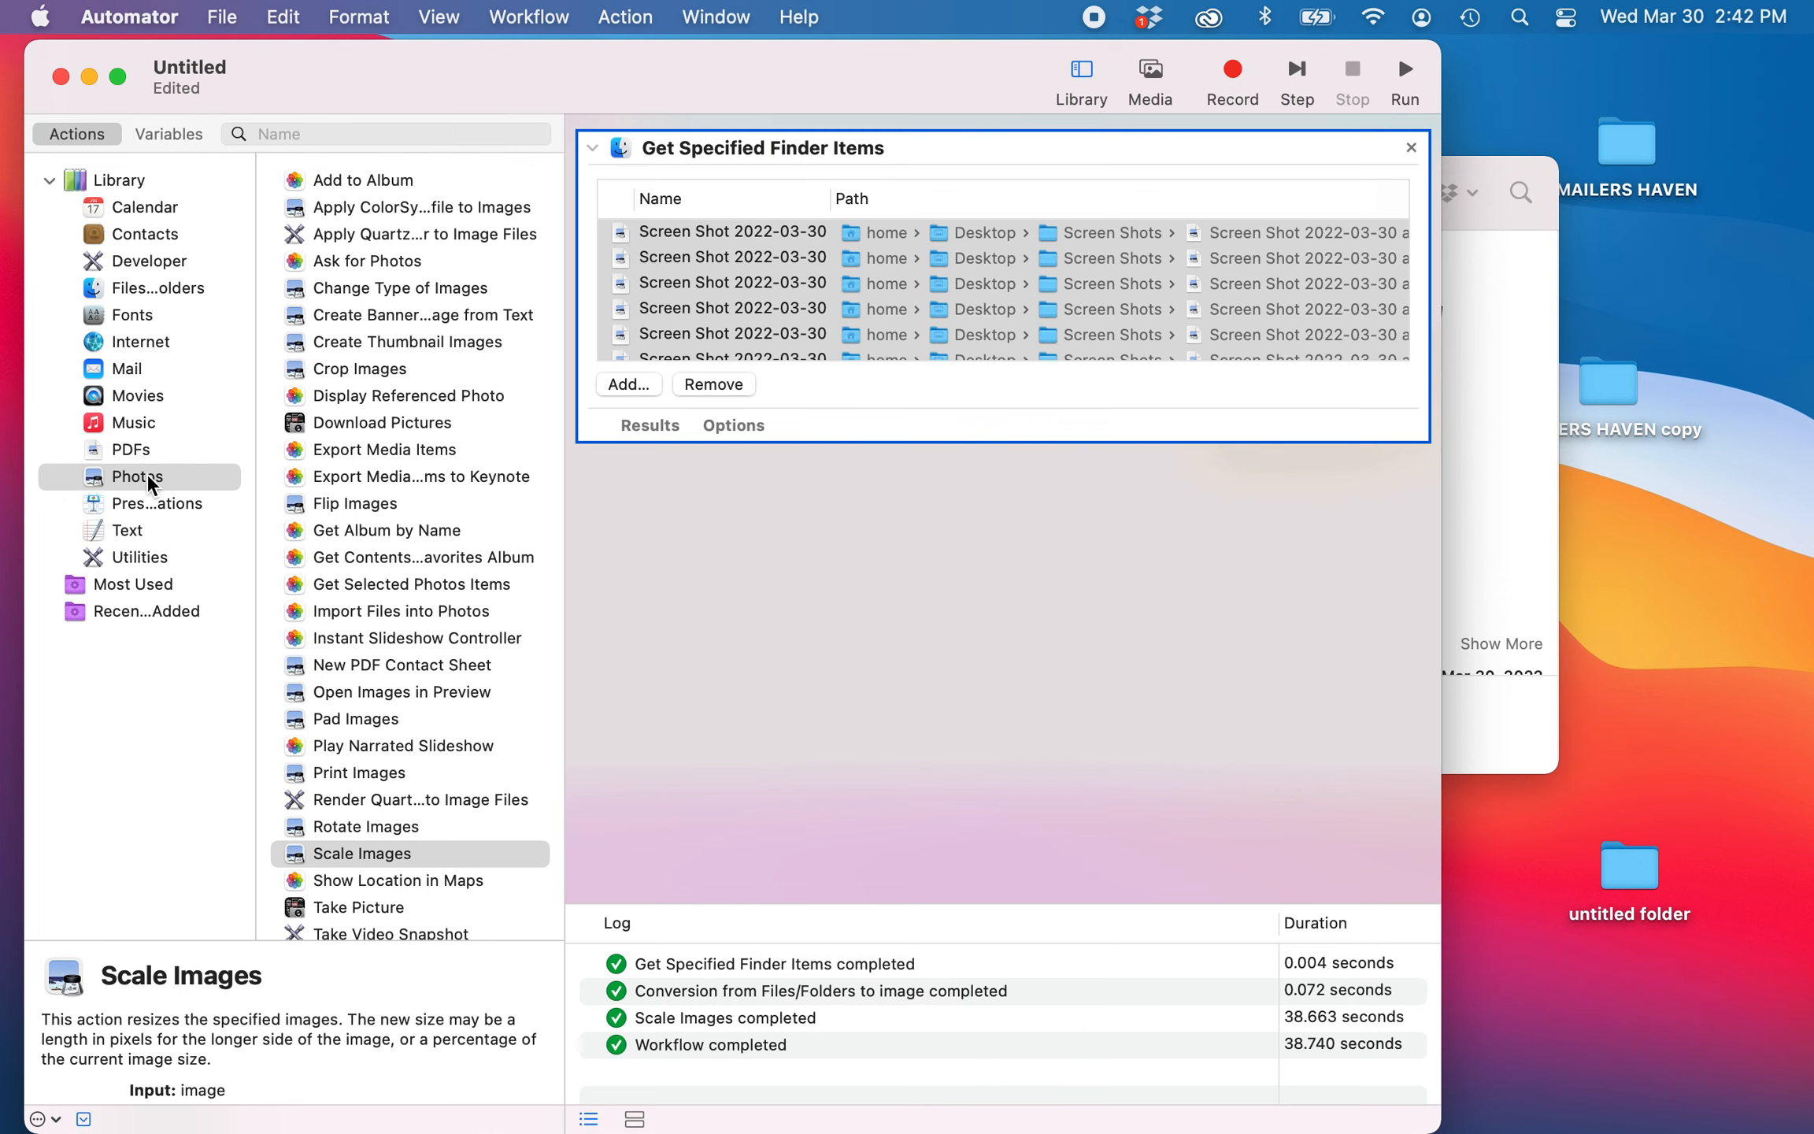
Add the Change Type of Images action from the Photos category without a Copy Finder Items action.
click(146, 473)
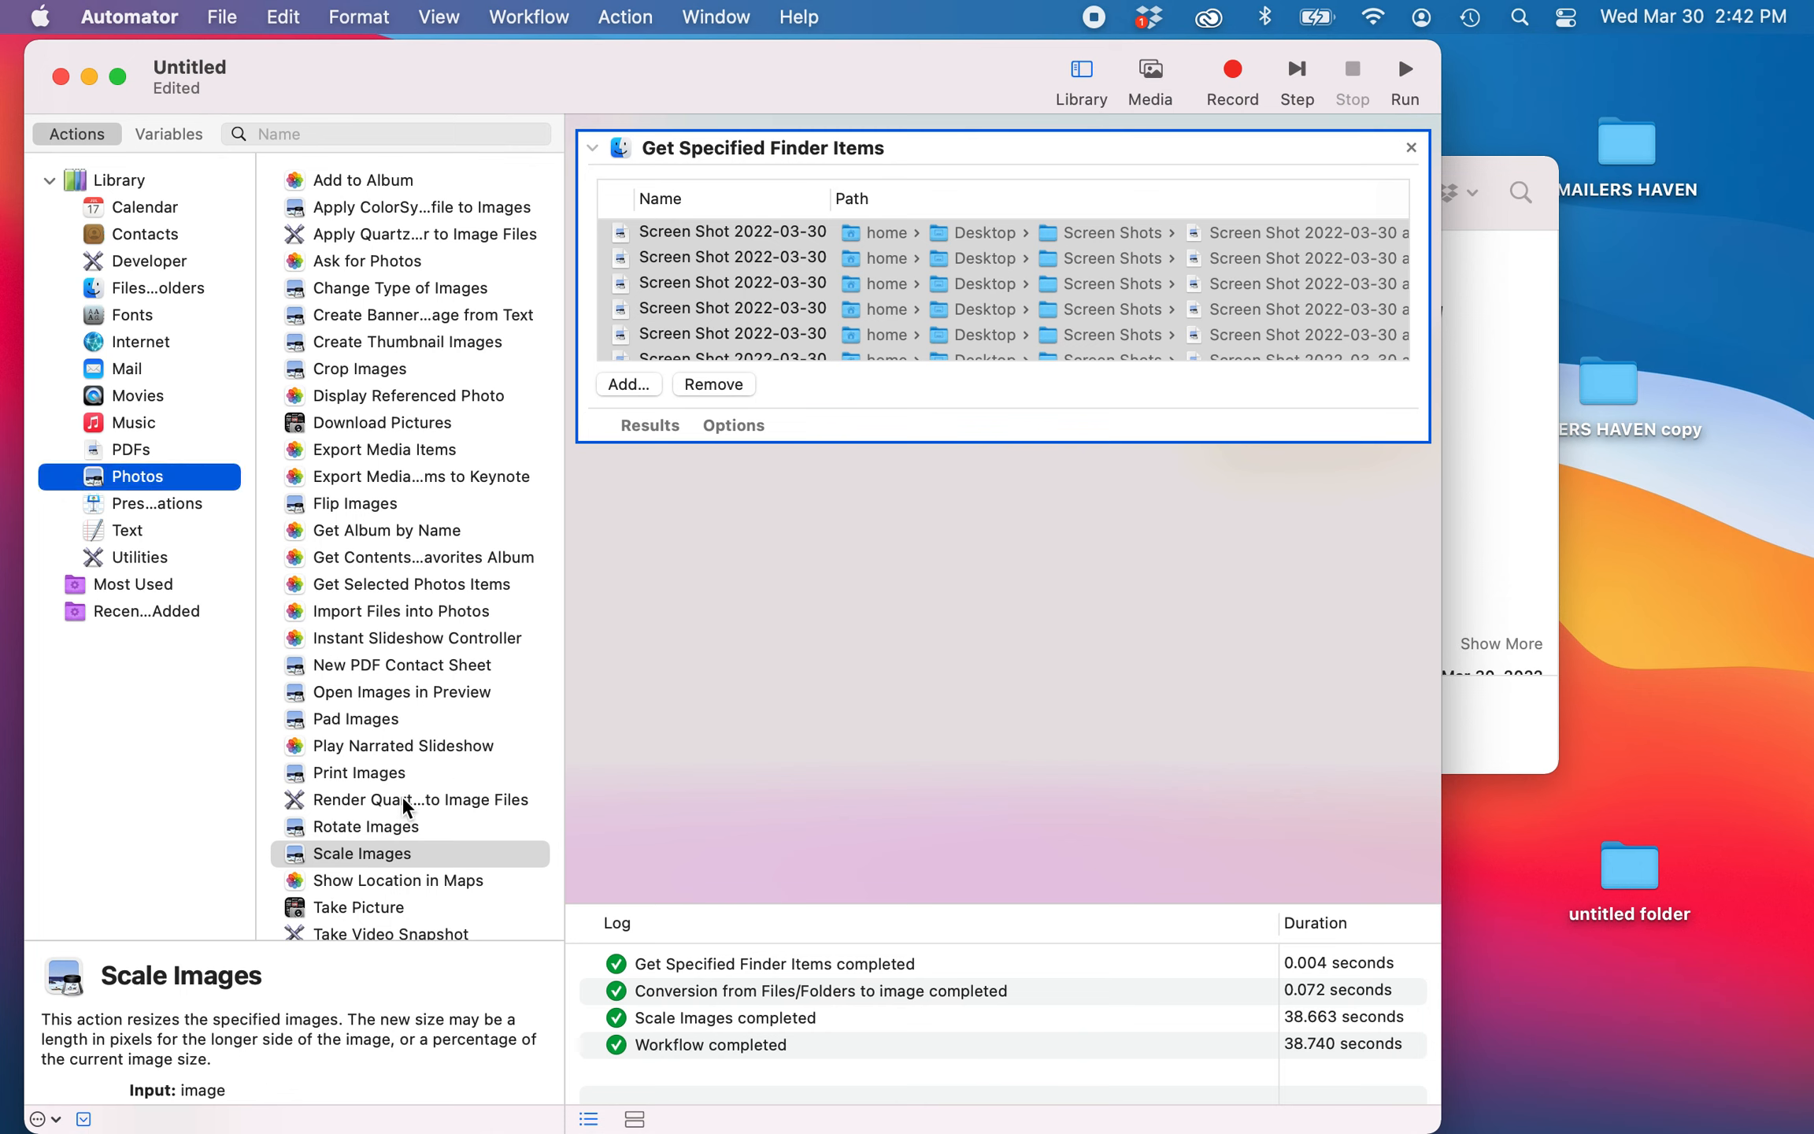
double_click(391, 287)
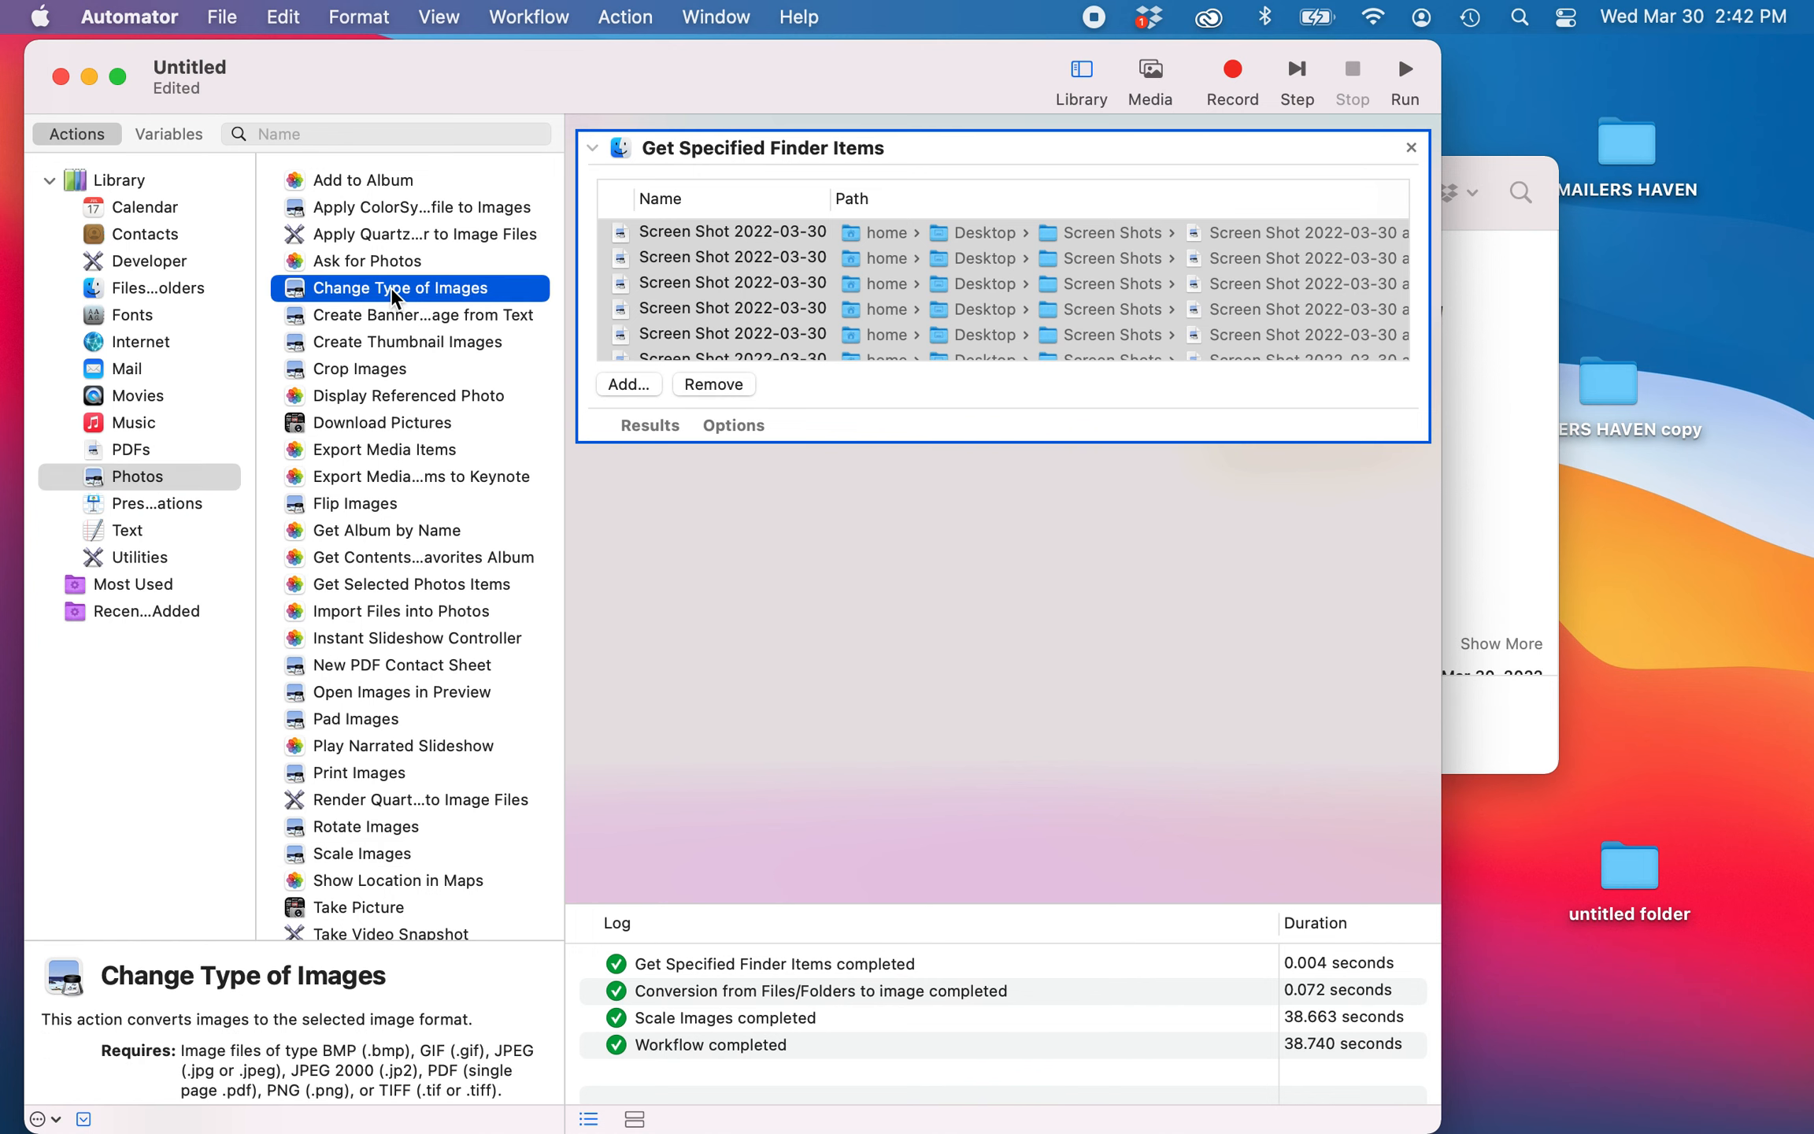
click(762, 726)
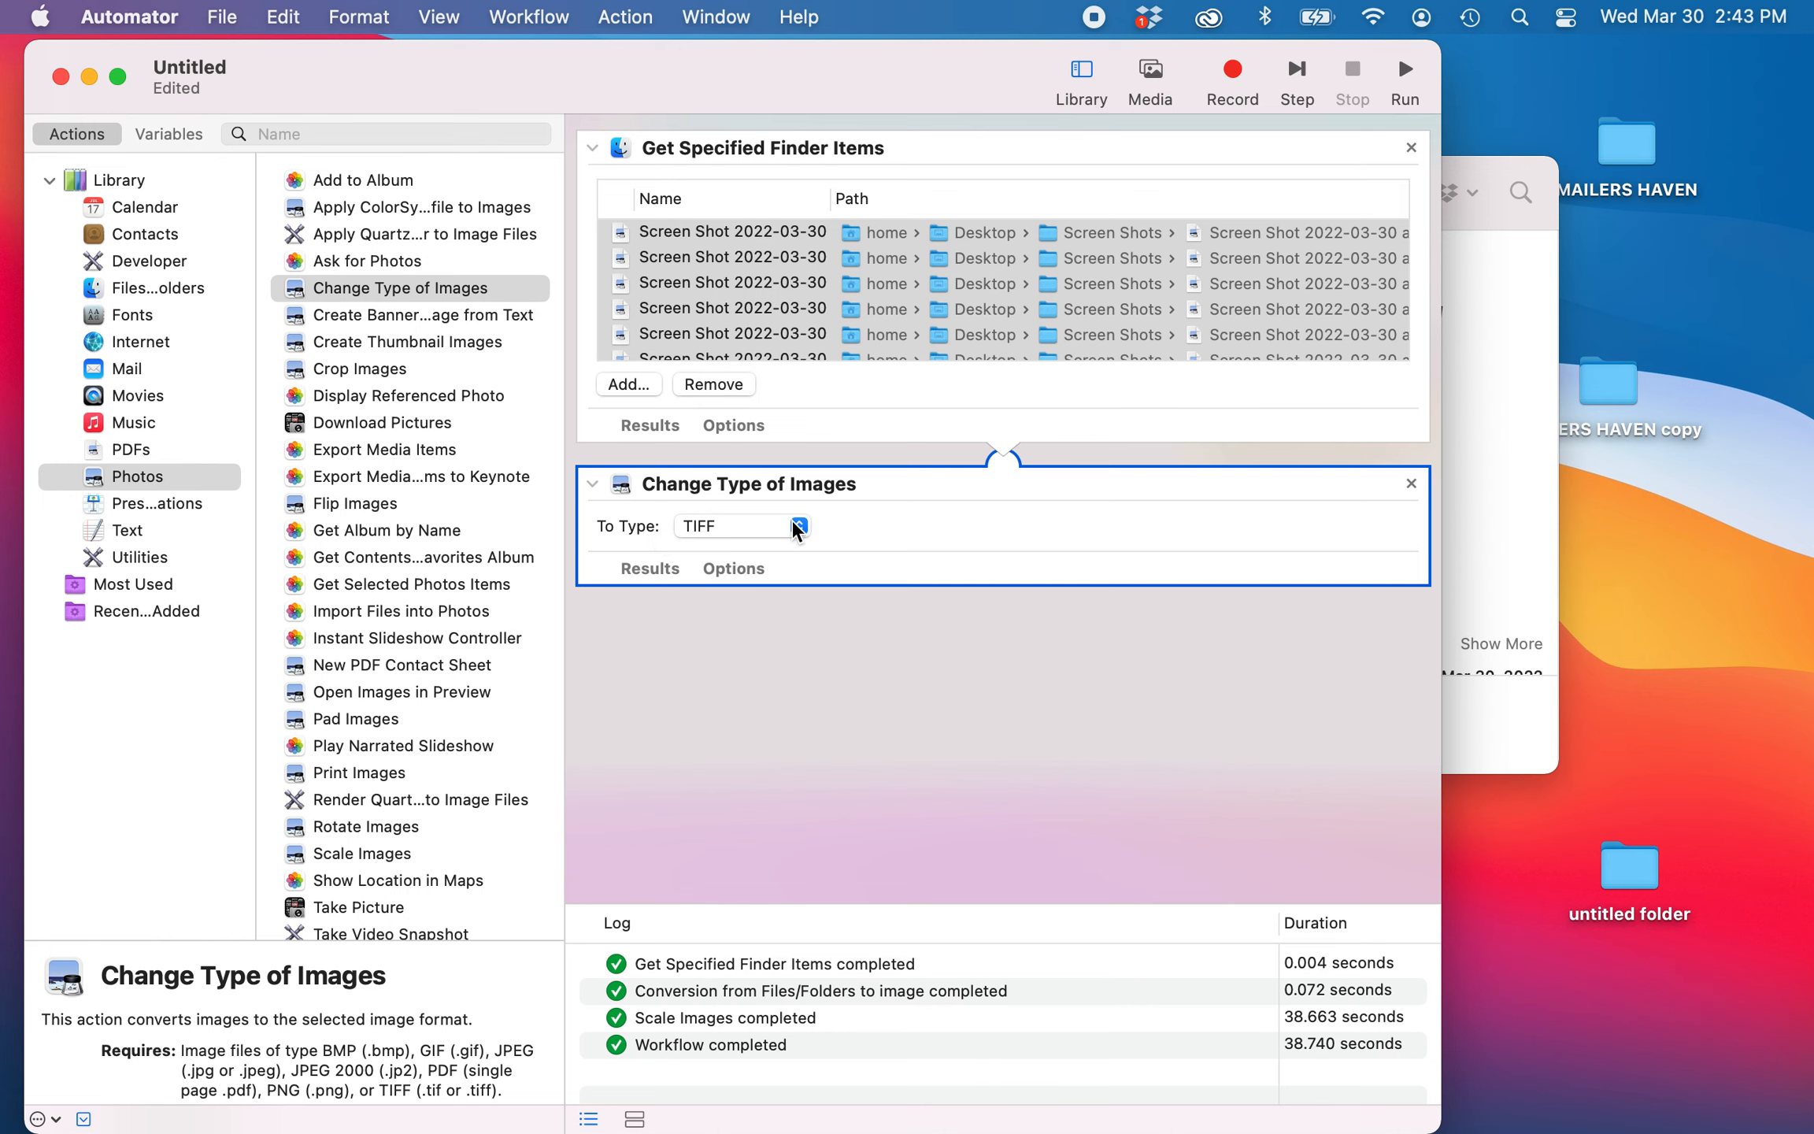
Set the Change Type of Images action to JPEG and run the workflow.
click(797, 524)
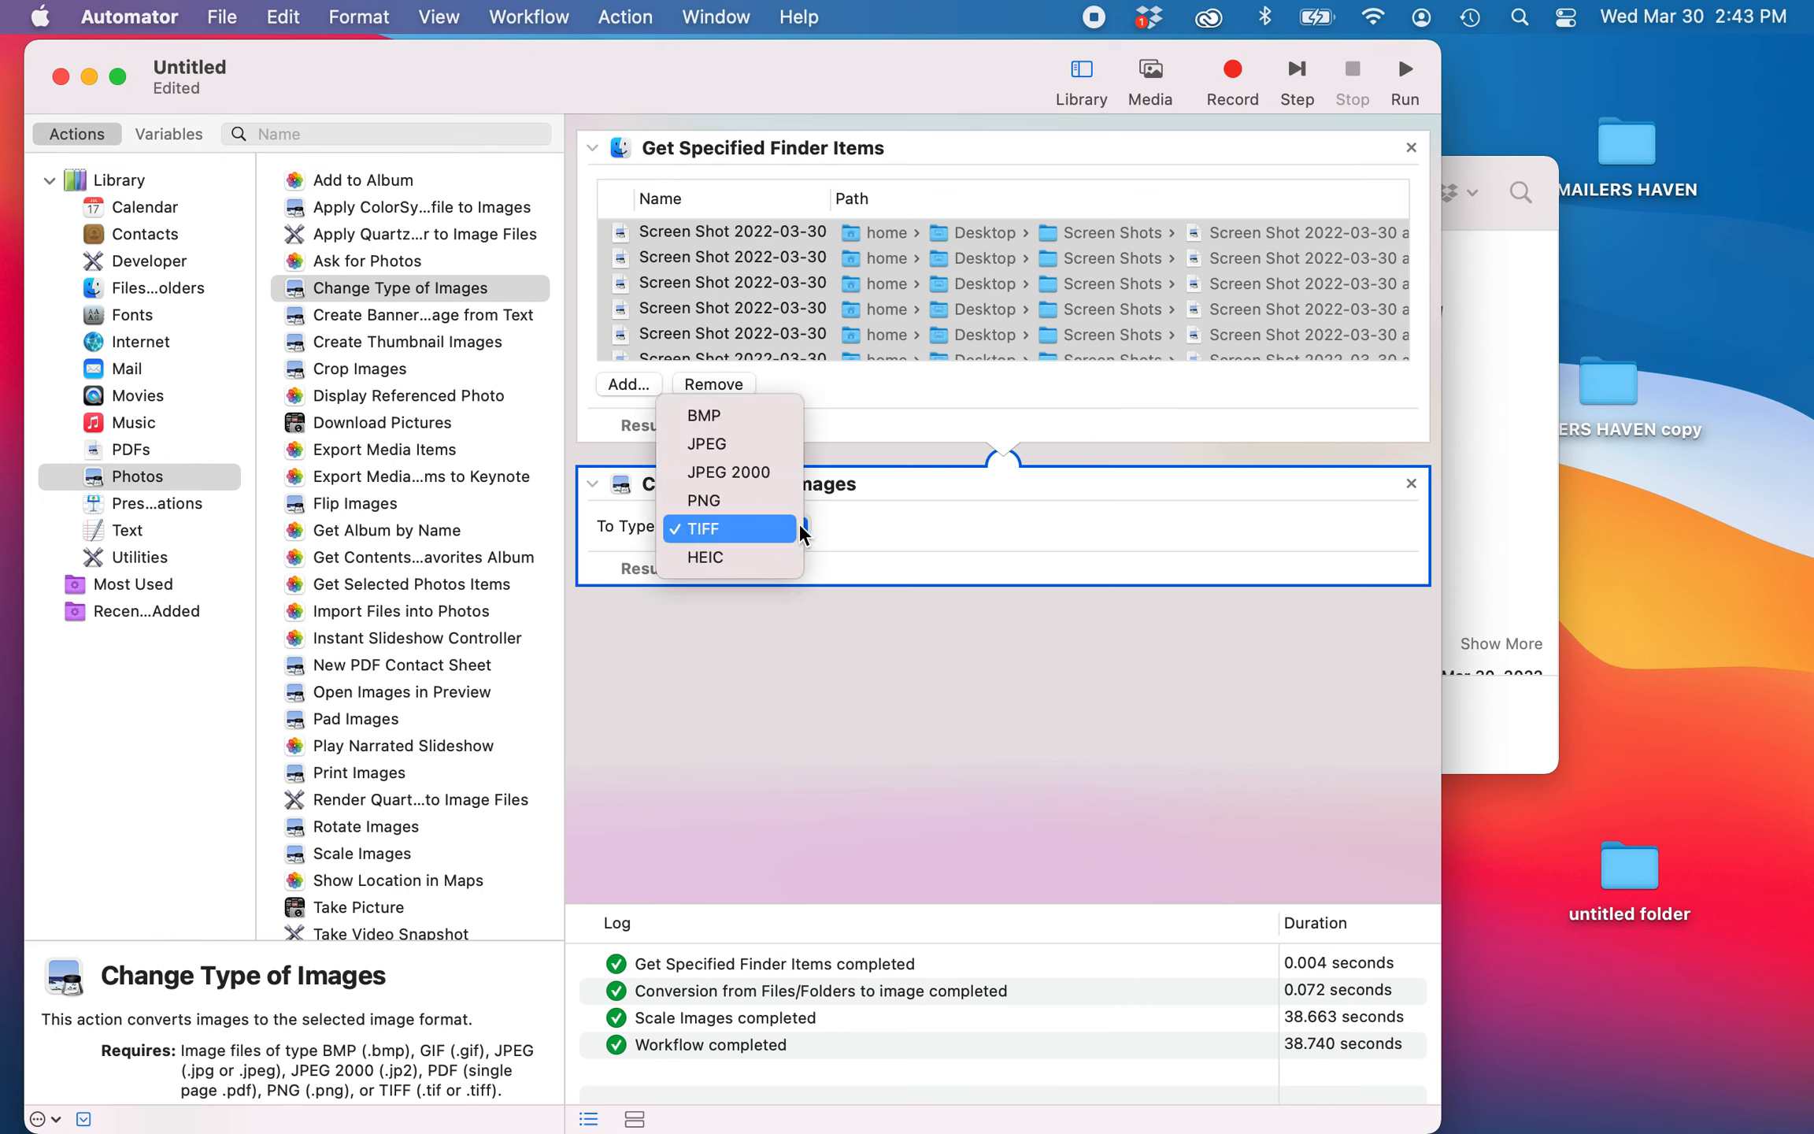
click(769, 437)
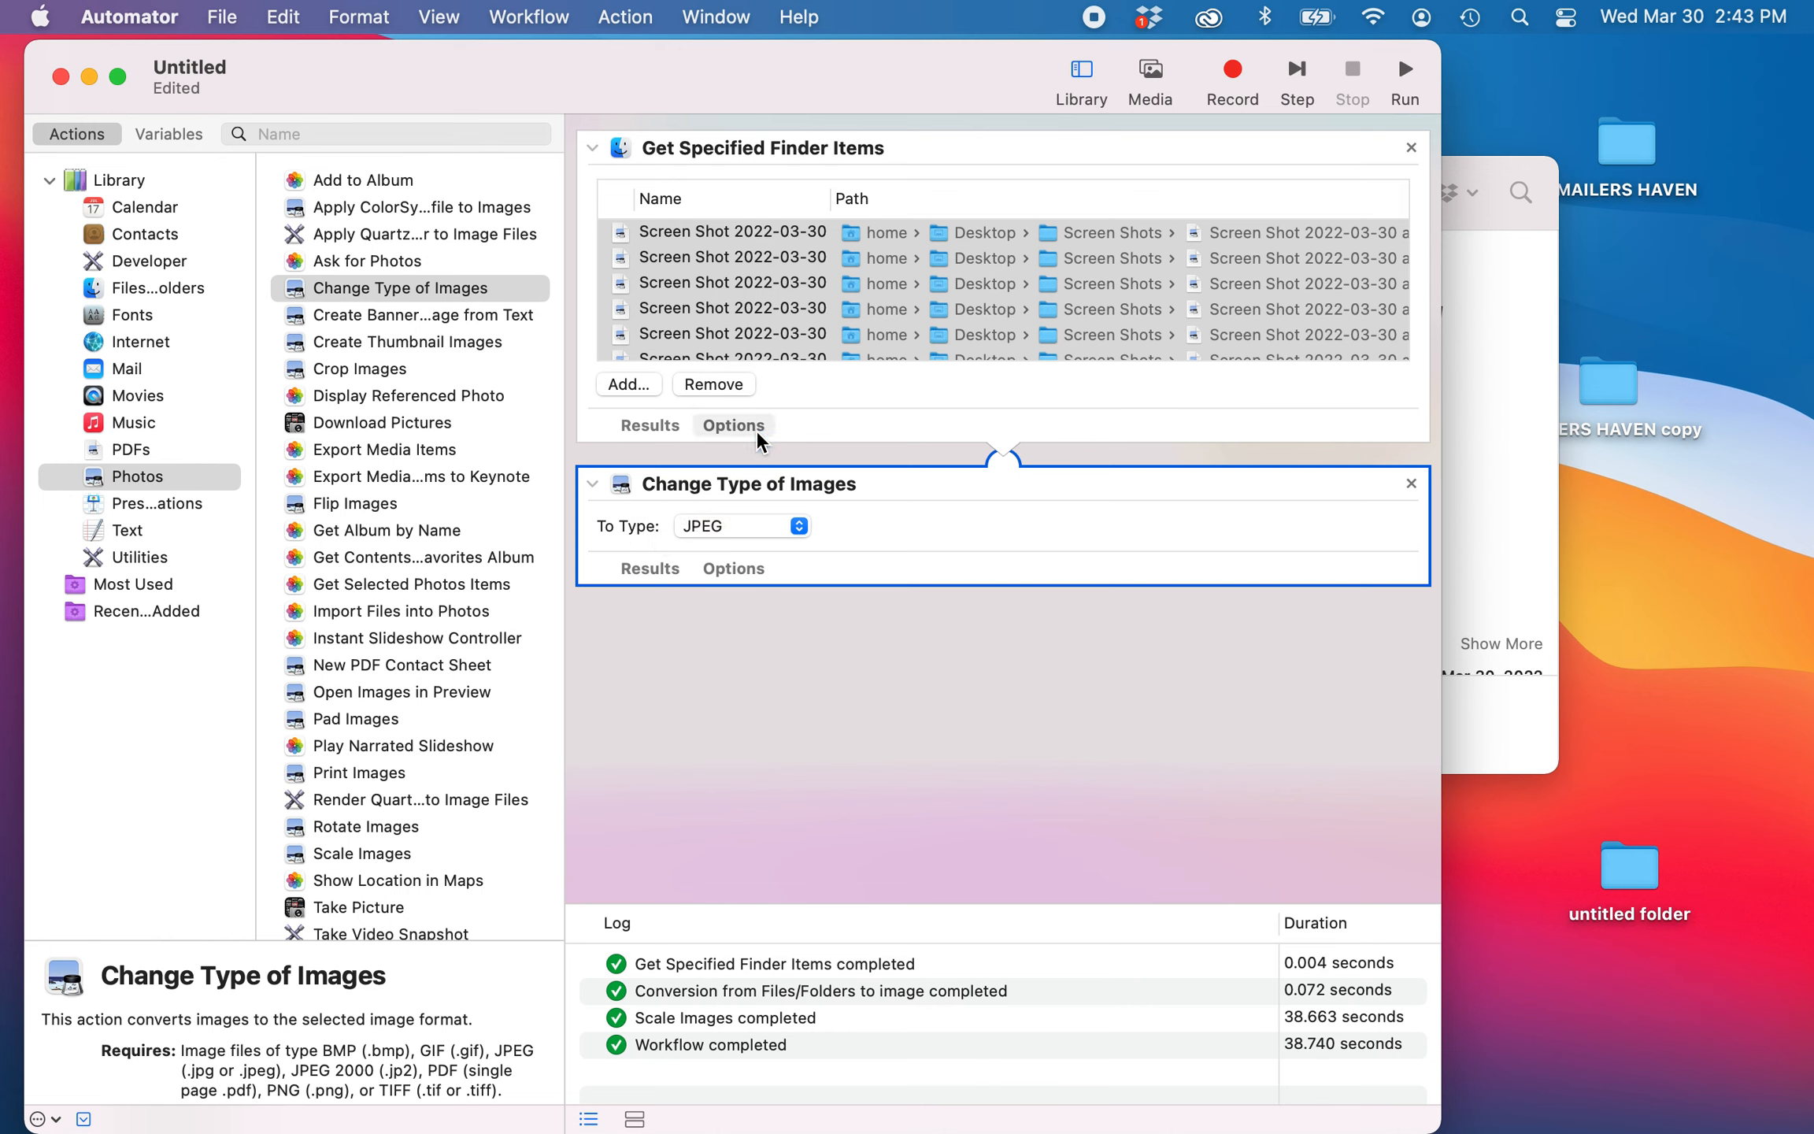
click(1401, 71)
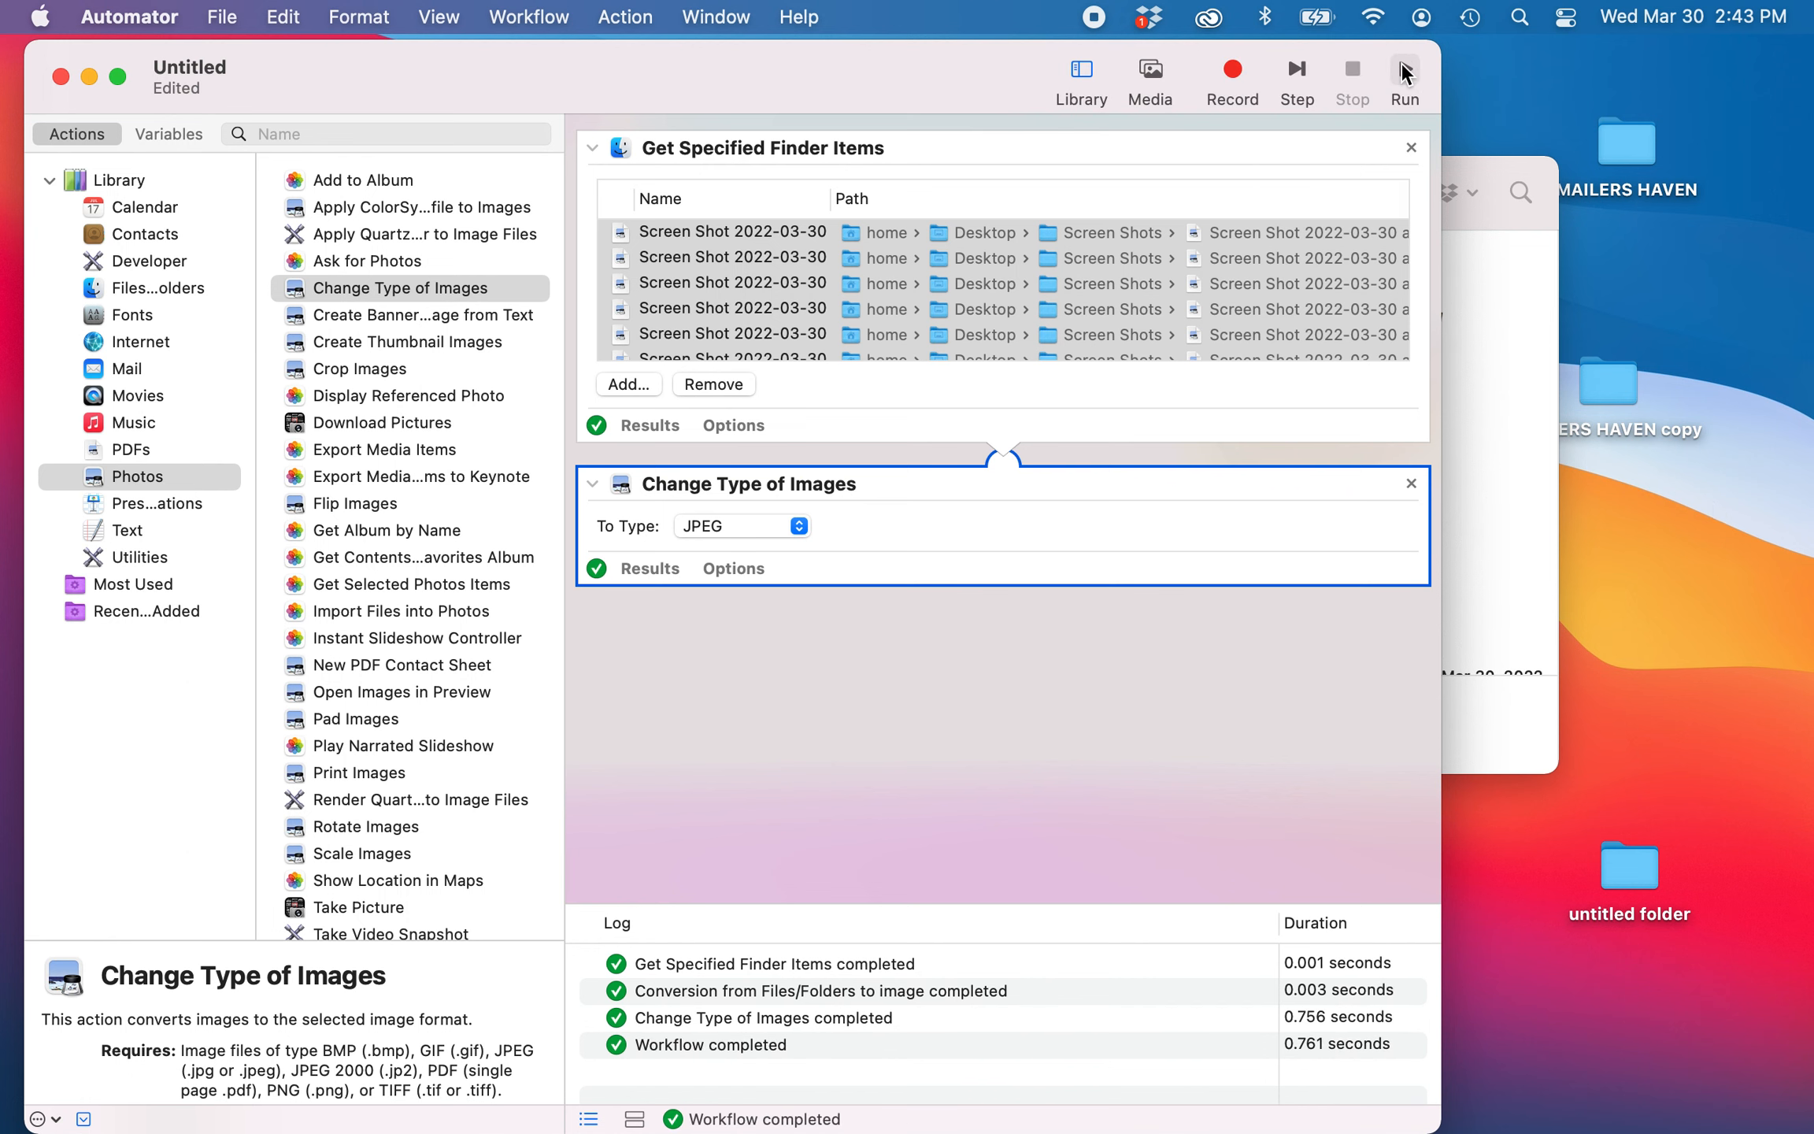
Examine the file type and size of each converted image in the Screen Shots folder, and close its window.
click(1504, 469)
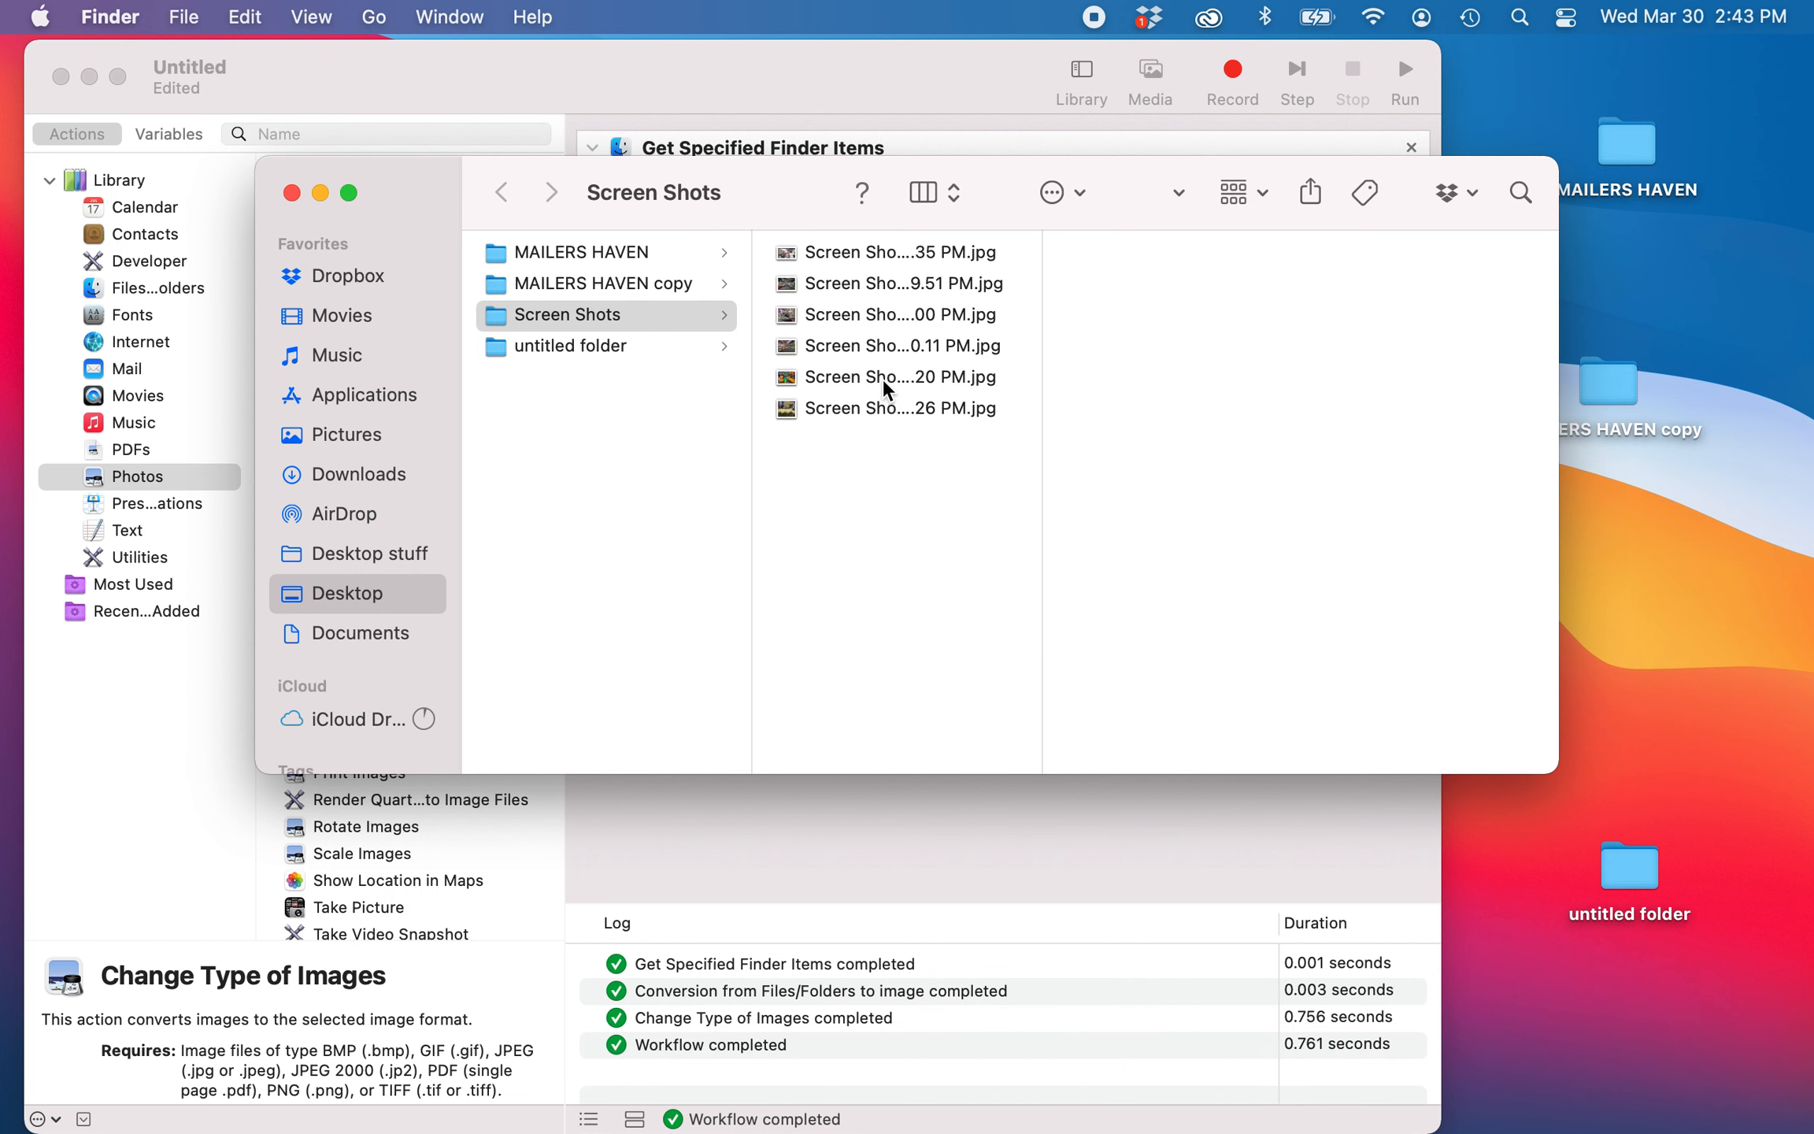
key(Down)
key(Down)
key(Down)
key(Down)
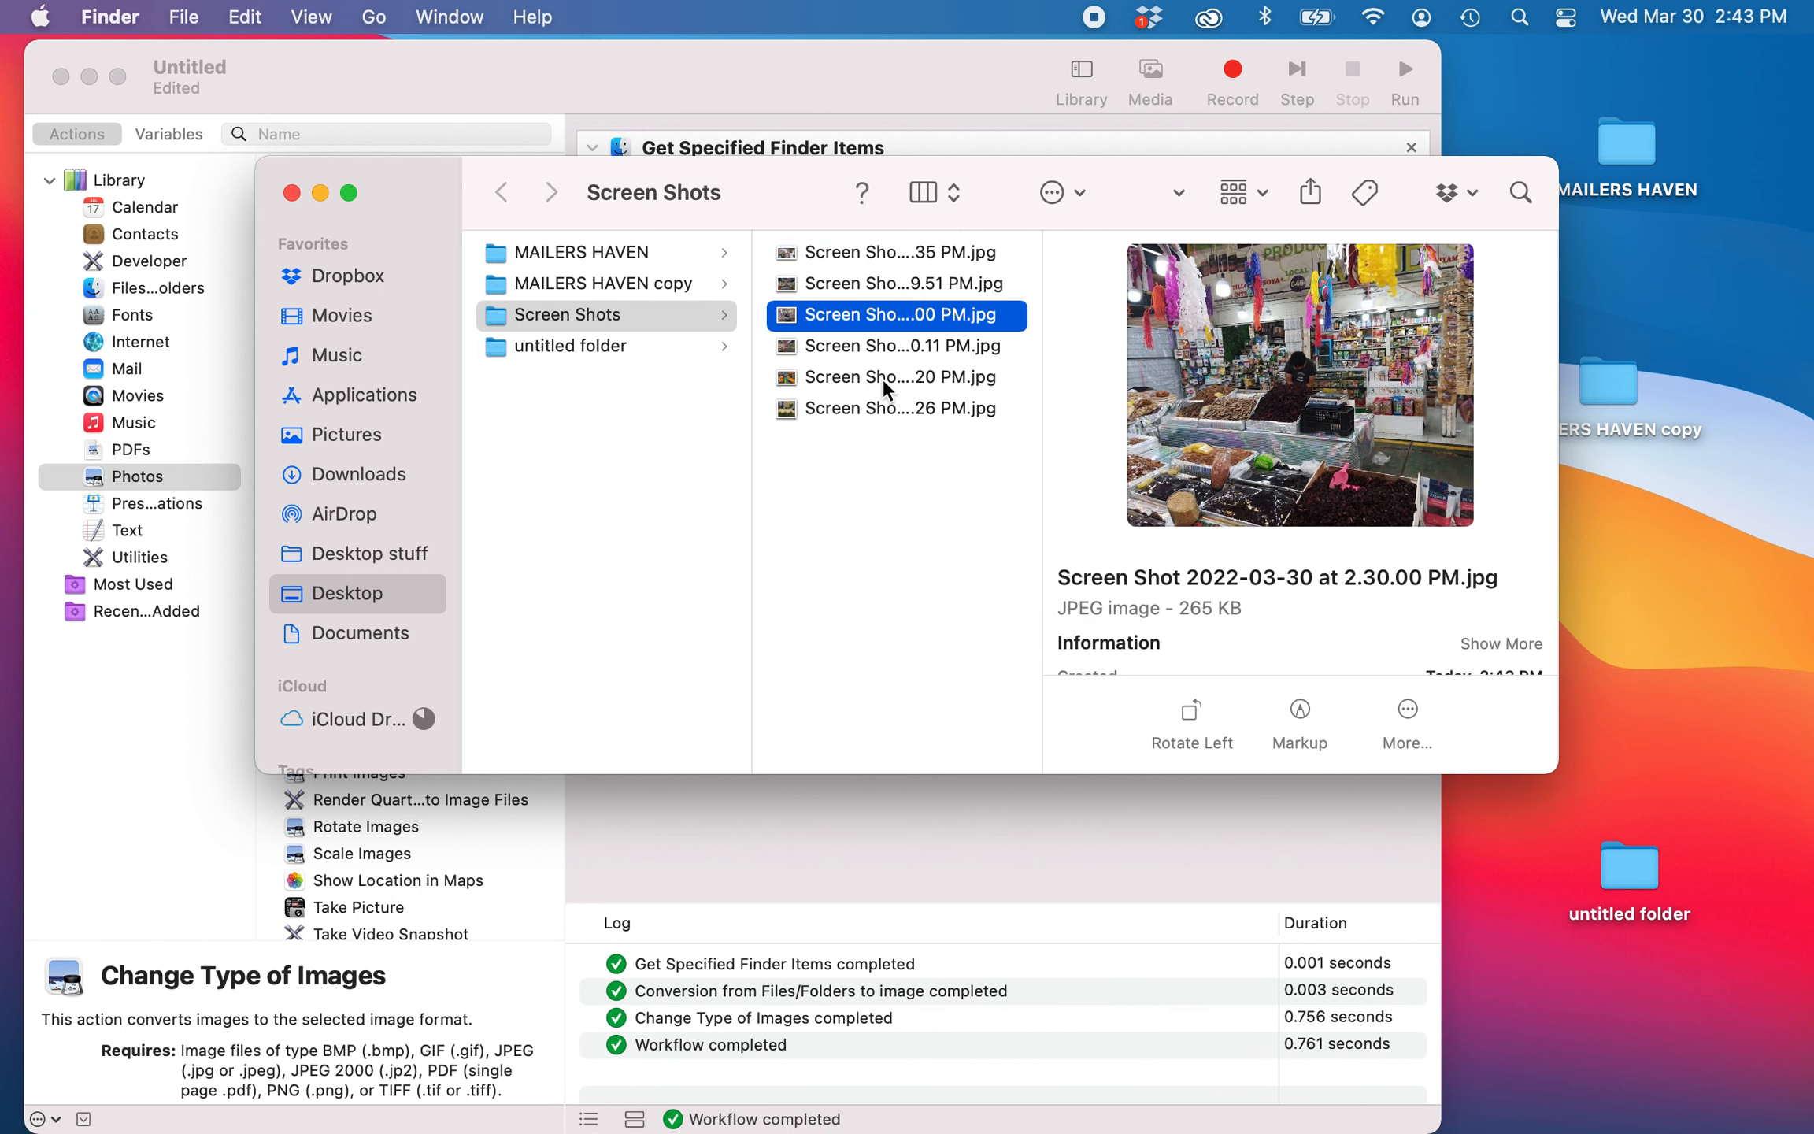
key(Down)
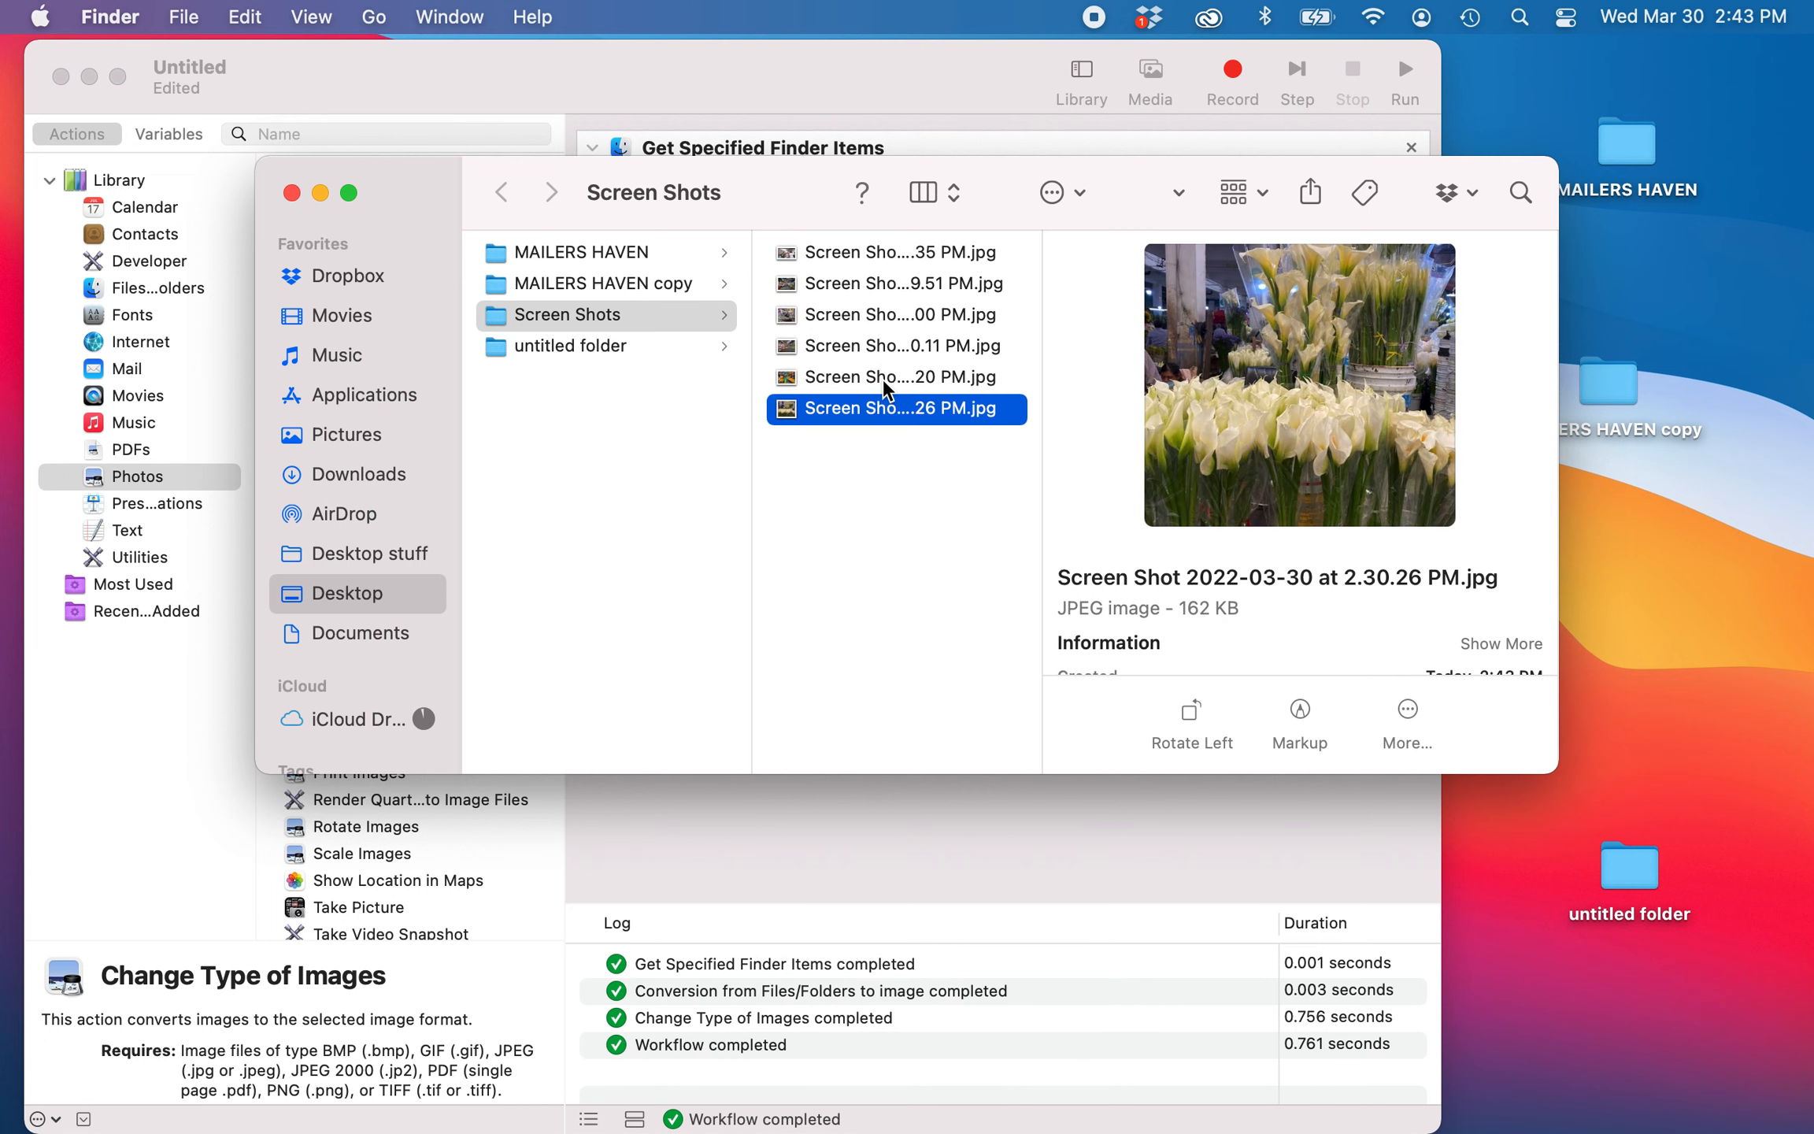
key(Up)
key(Up)
key(Up)
key(Up)
key(Up)
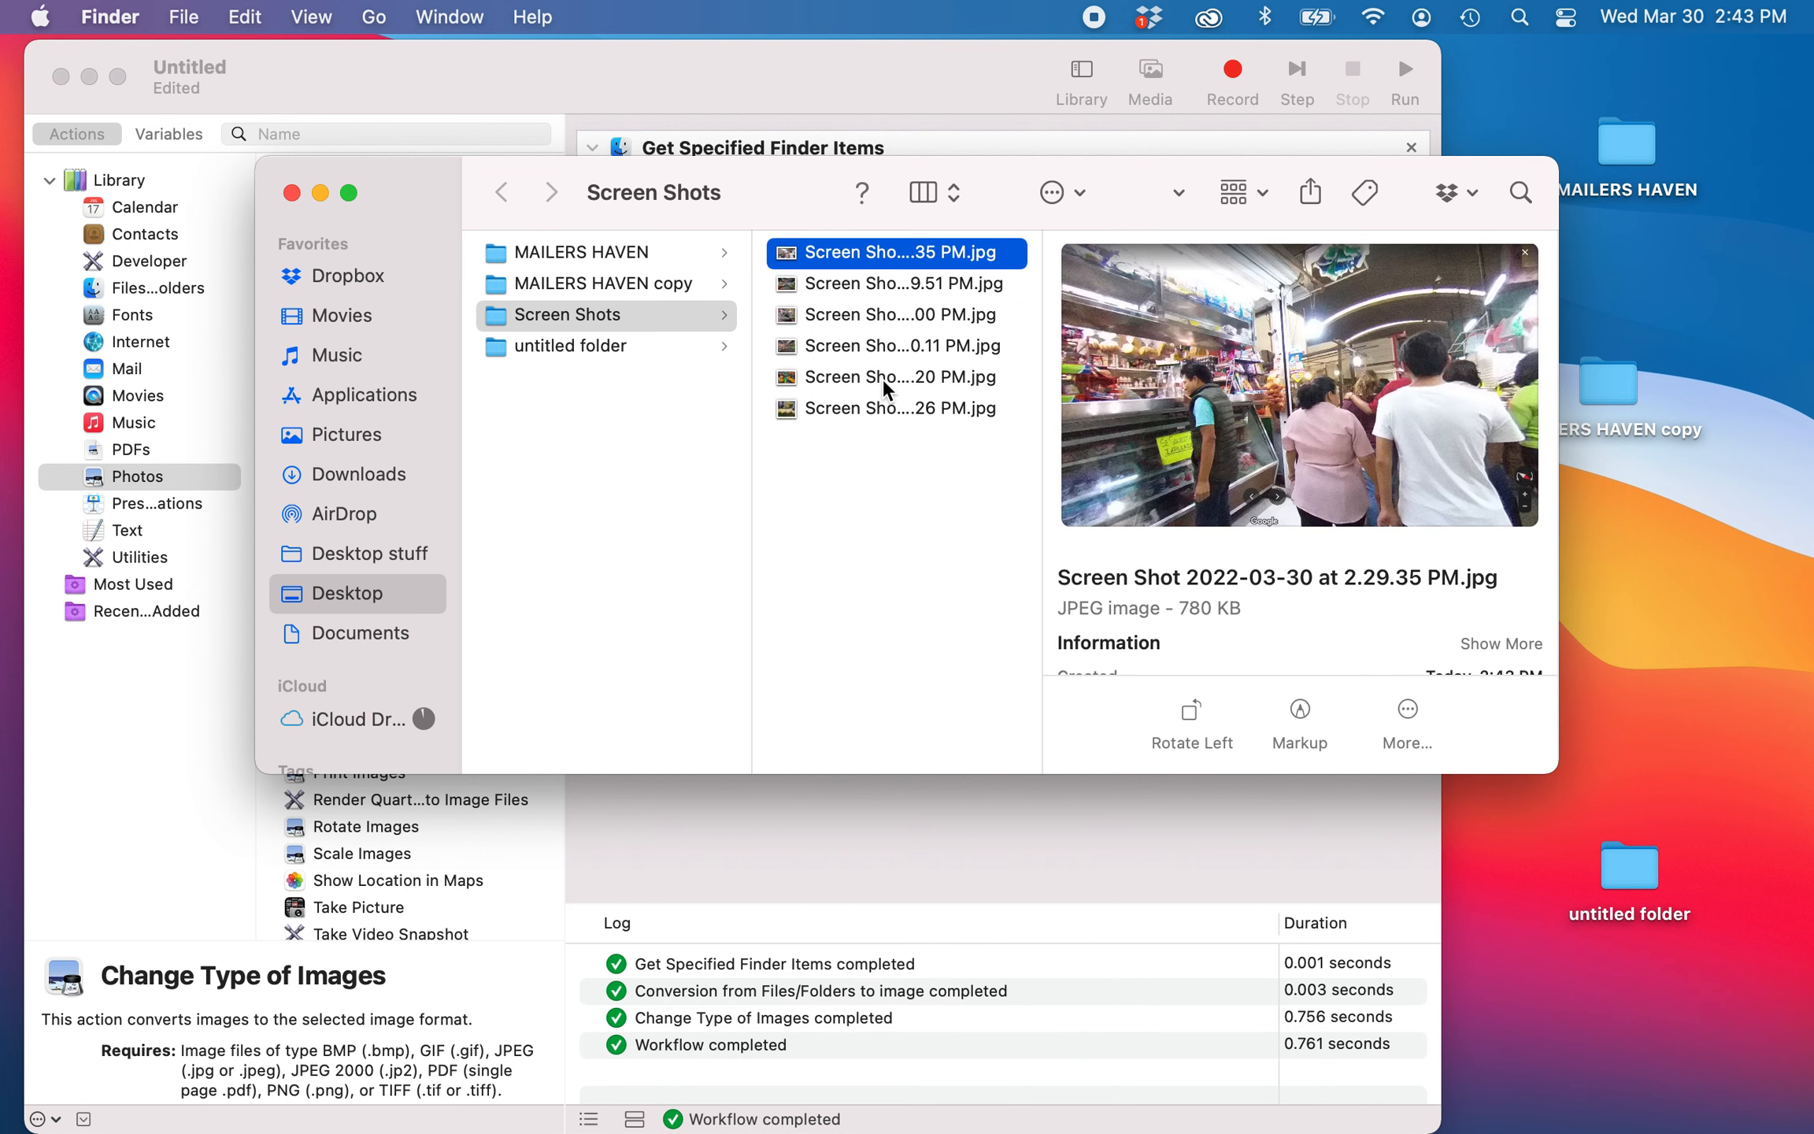
click(292, 192)
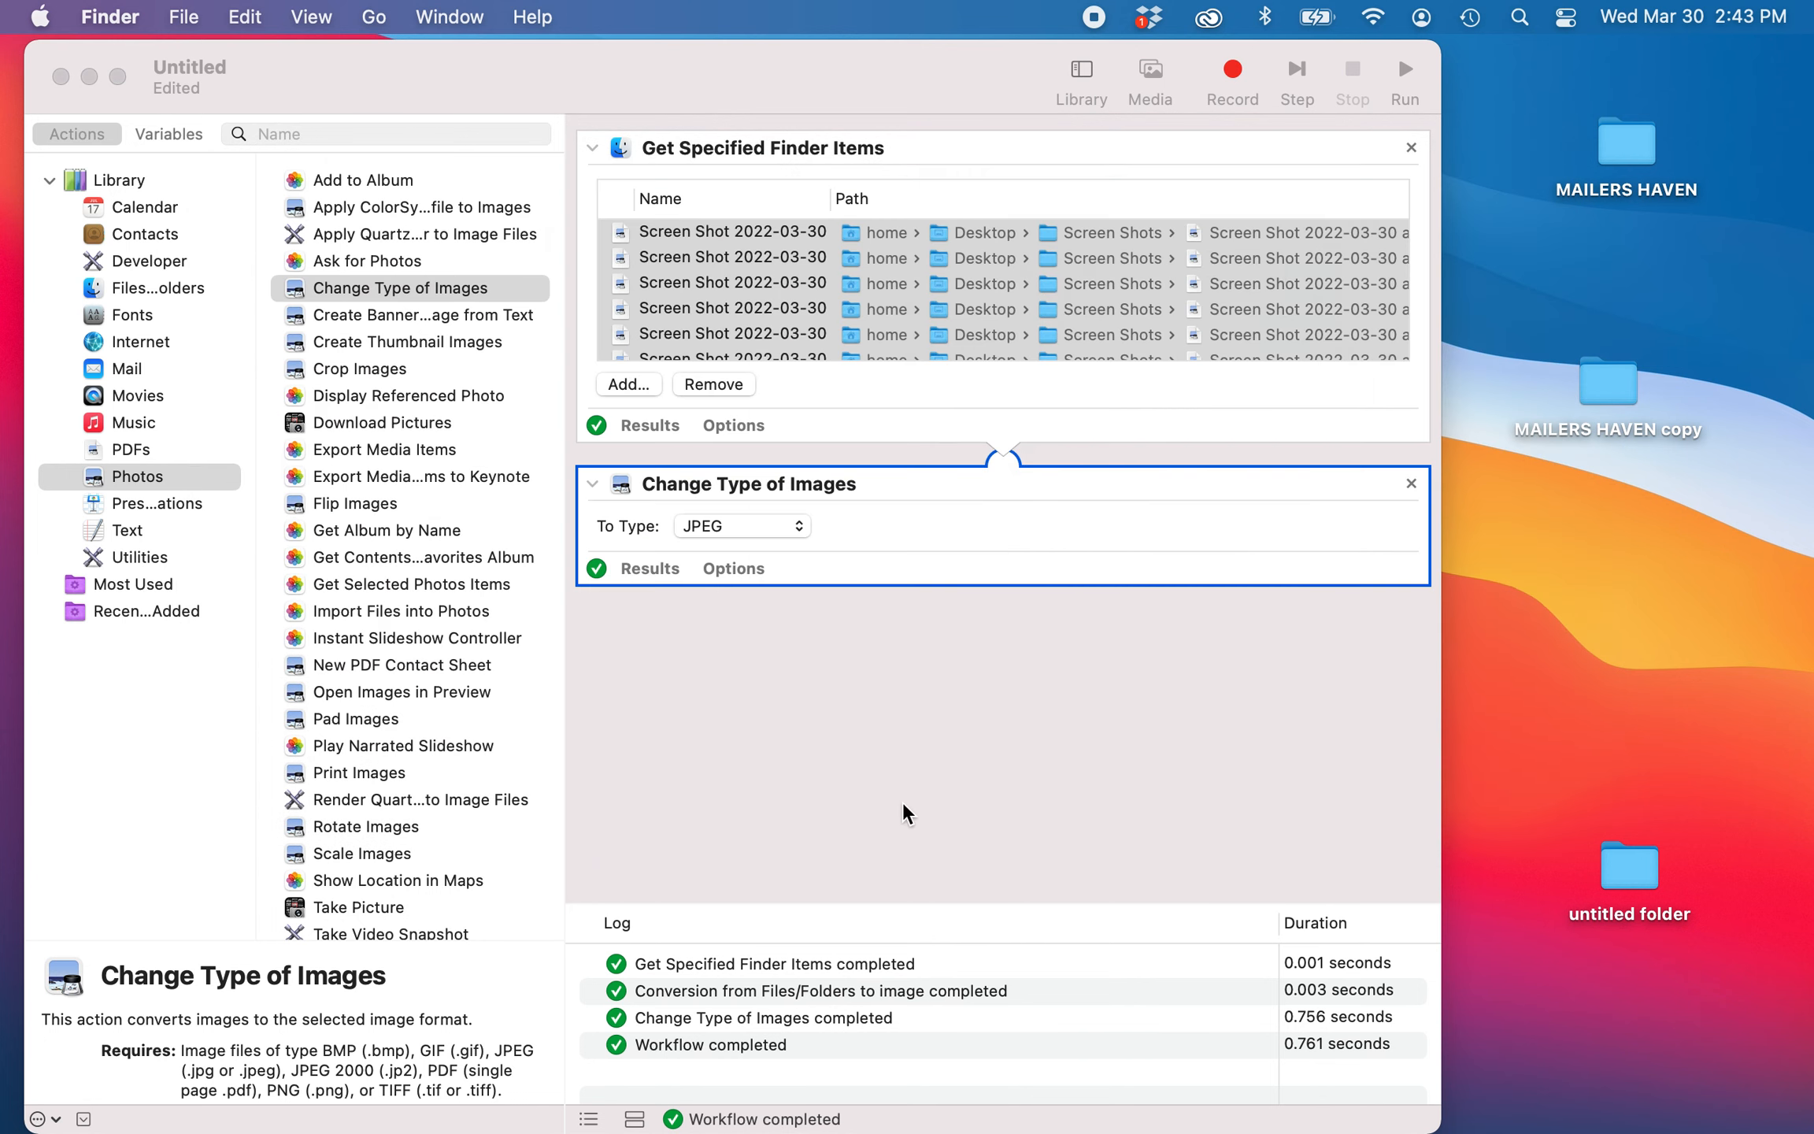